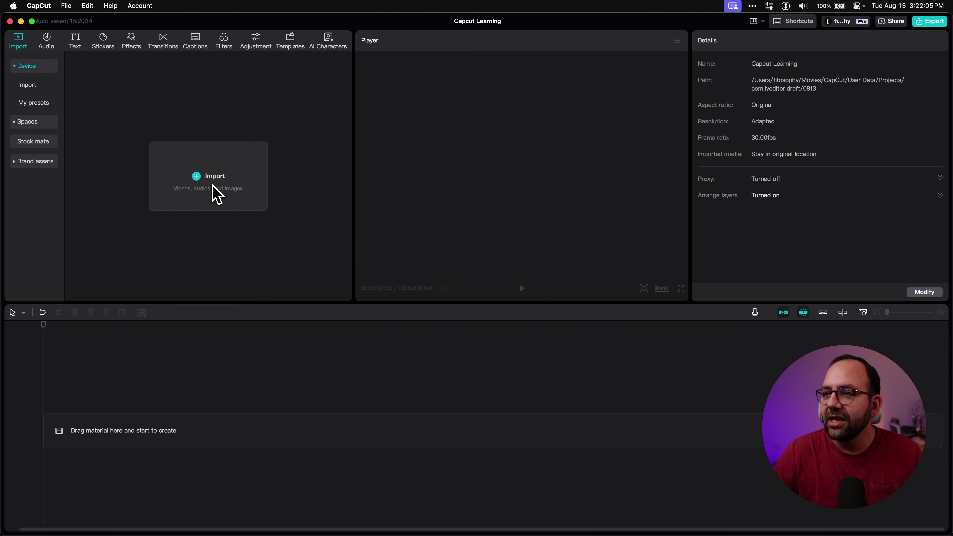
- Import all eight media files from the Project Files folder, seven videos and Letra - Elevate.wav, into the project
click(217, 194)
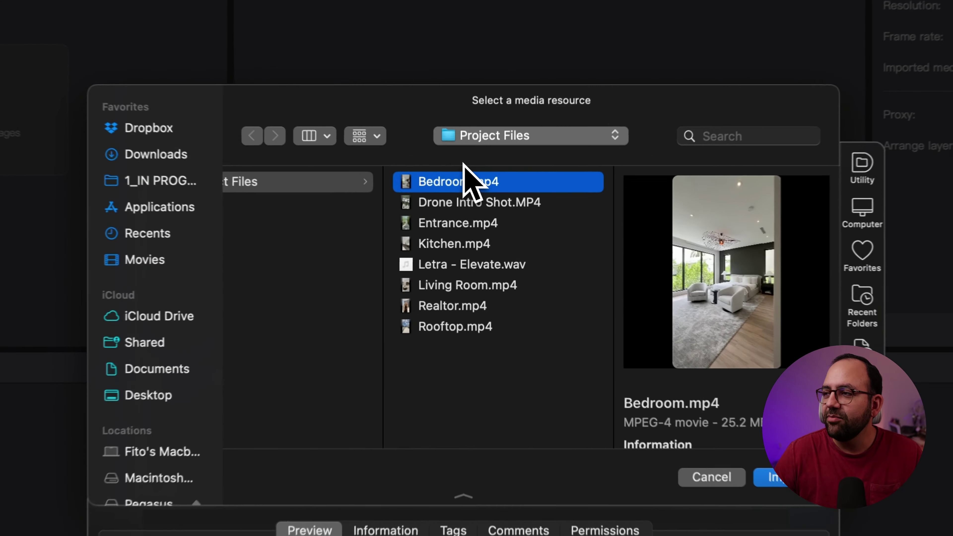
click(478, 364)
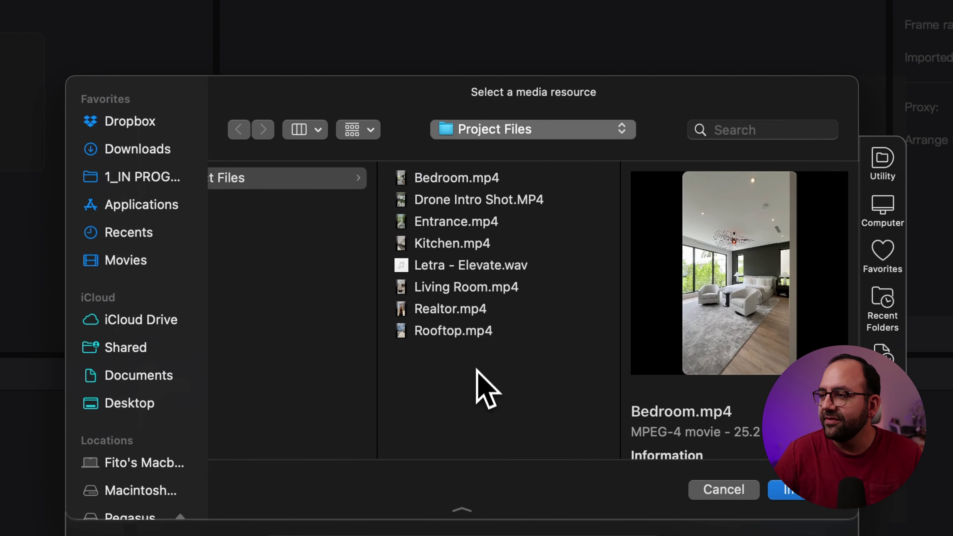
drag(476, 370, 473, 209)
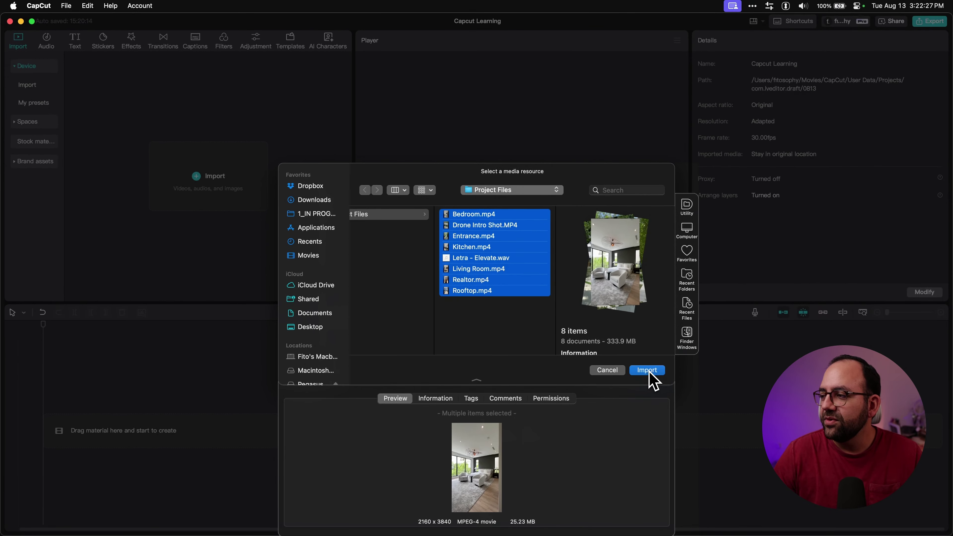
click(649, 373)
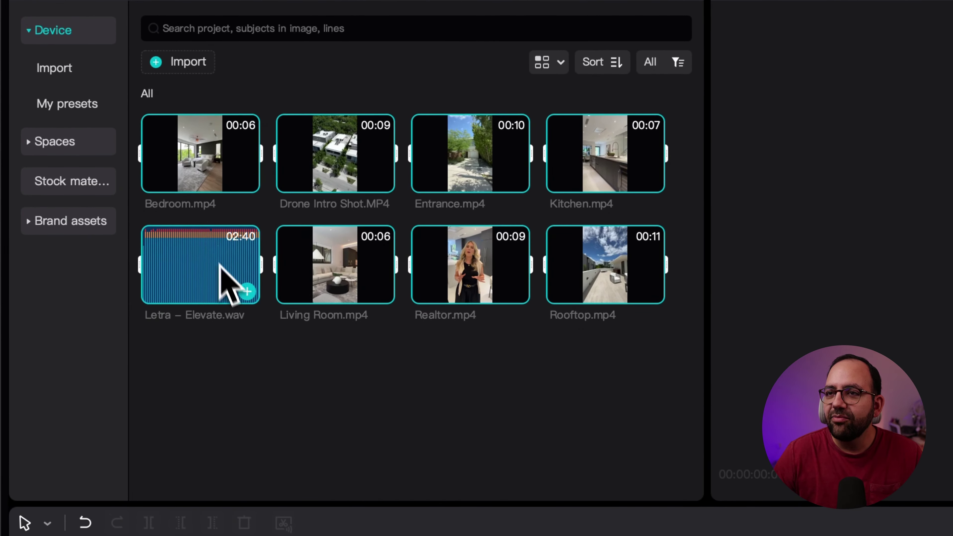
- Preview the Bedroom, Drone Intro Shot and Entrance clips from the imported media in the player
click(214, 169)
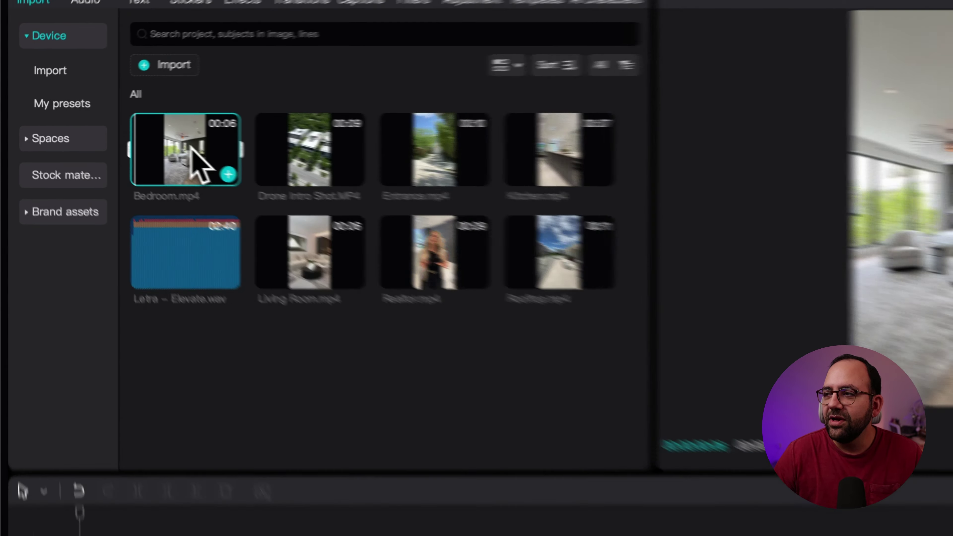
click(177, 136)
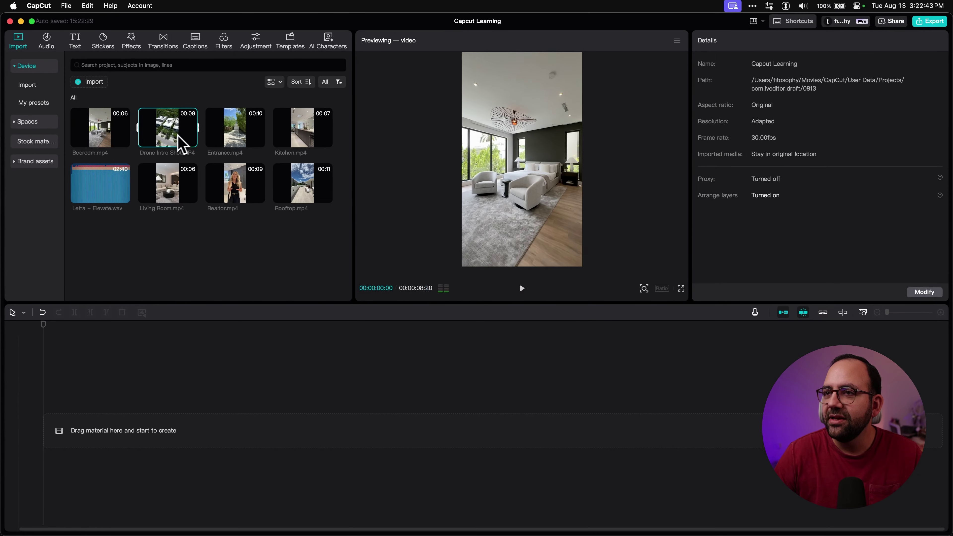
key(space)
click(251, 133)
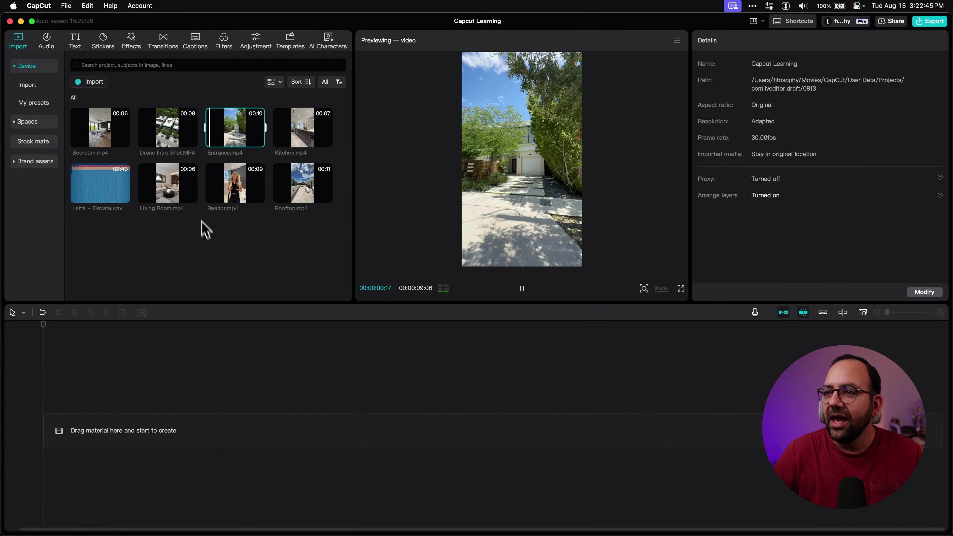
click(207, 233)
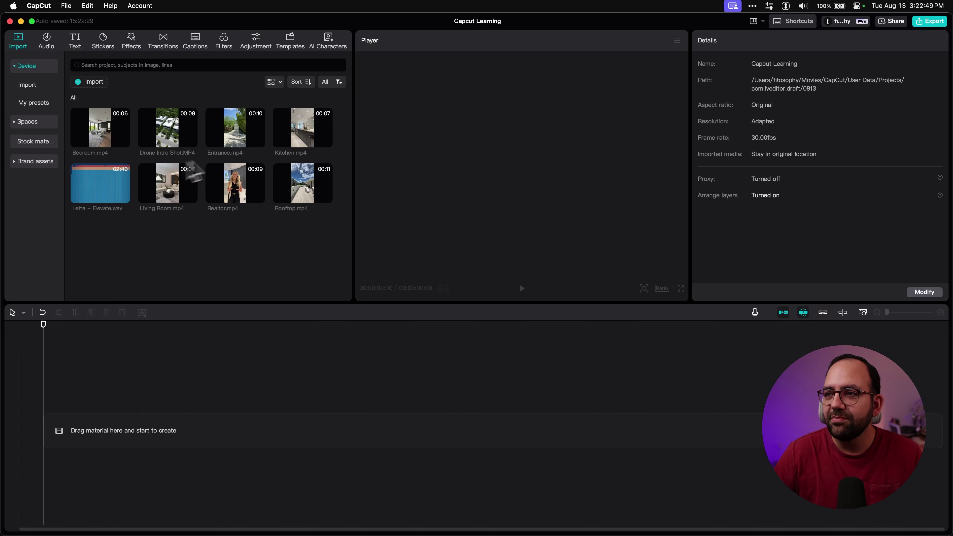
- Group the seven imported video clips, including Bedroom.mp4, into a new media folder without the music file
drag(330, 235, 150, 139)
super+click(99, 135)
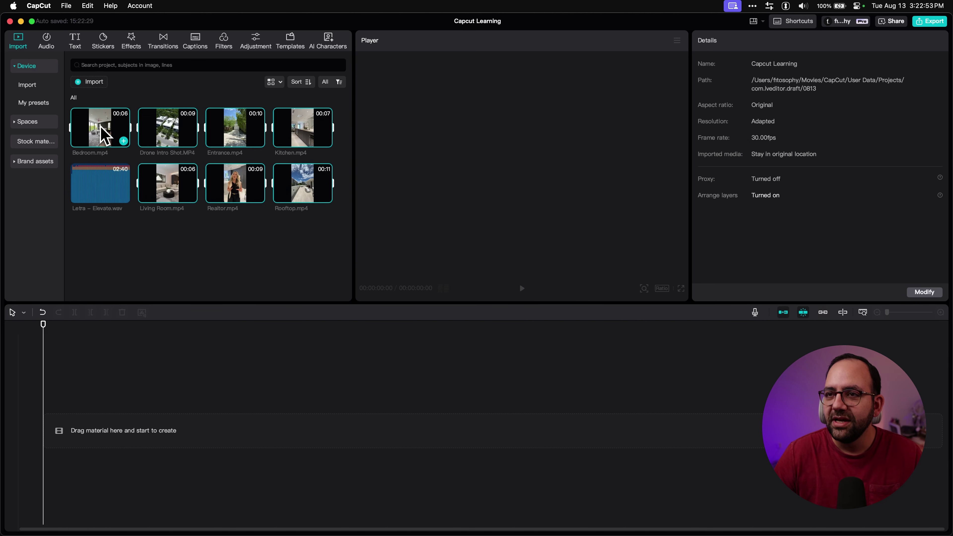
right_click(101, 127)
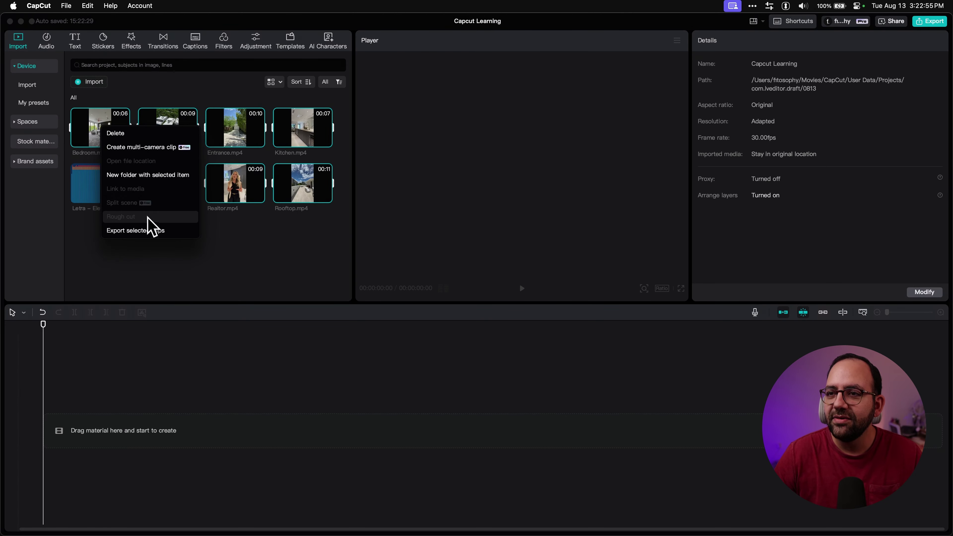
click(150, 176)
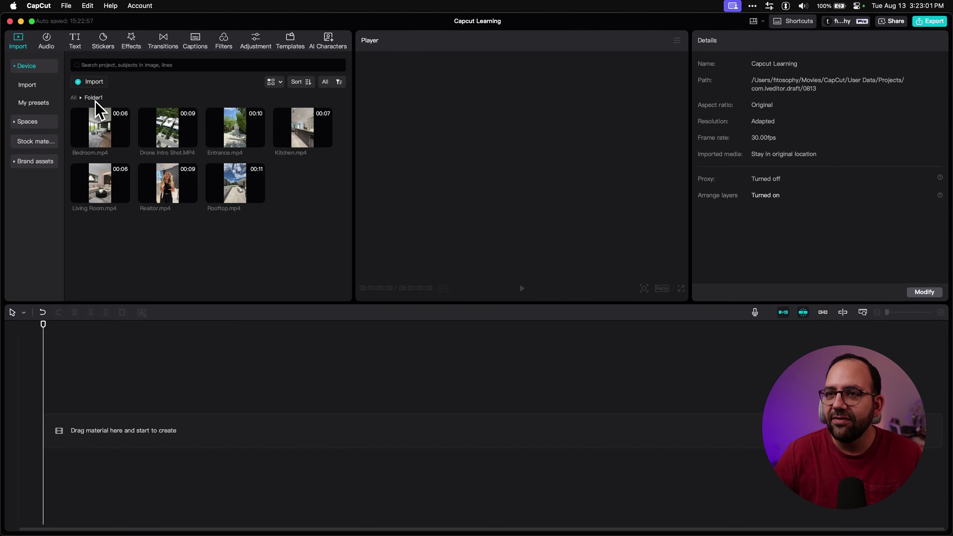
- Return to the full media list and rename the folder holding the video clips as Videos
click(74, 98)
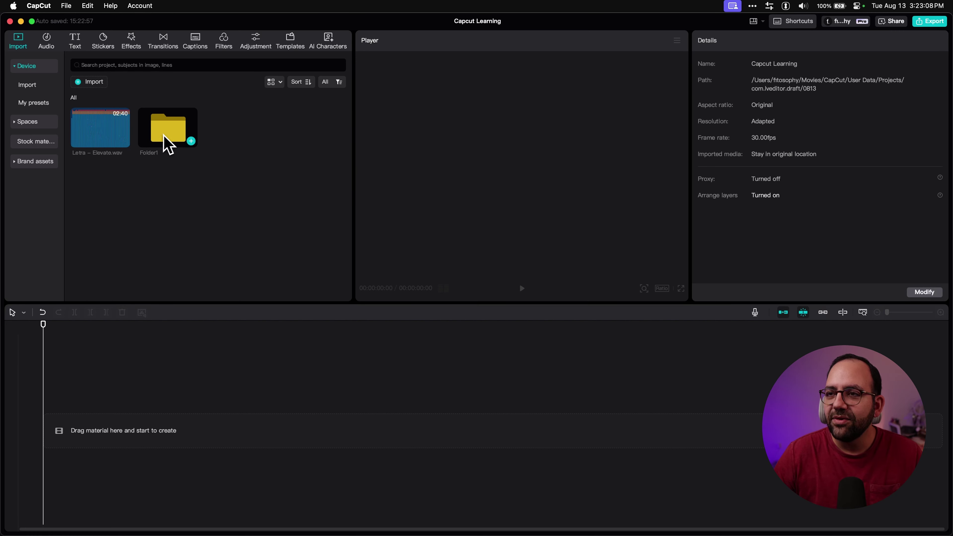
right_click(165, 138)
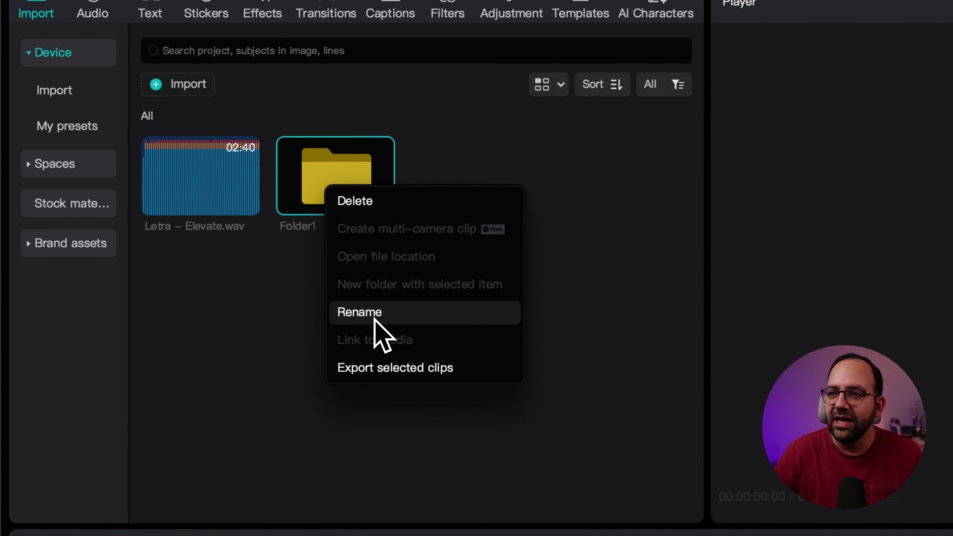
click(375, 319)
key(shift+v)
key(super+a)
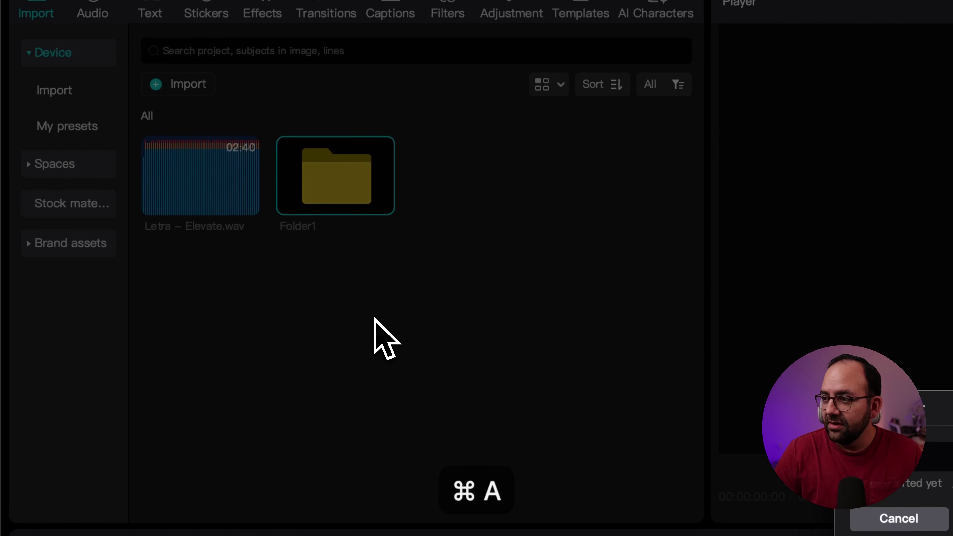
key(s)
key(Return)
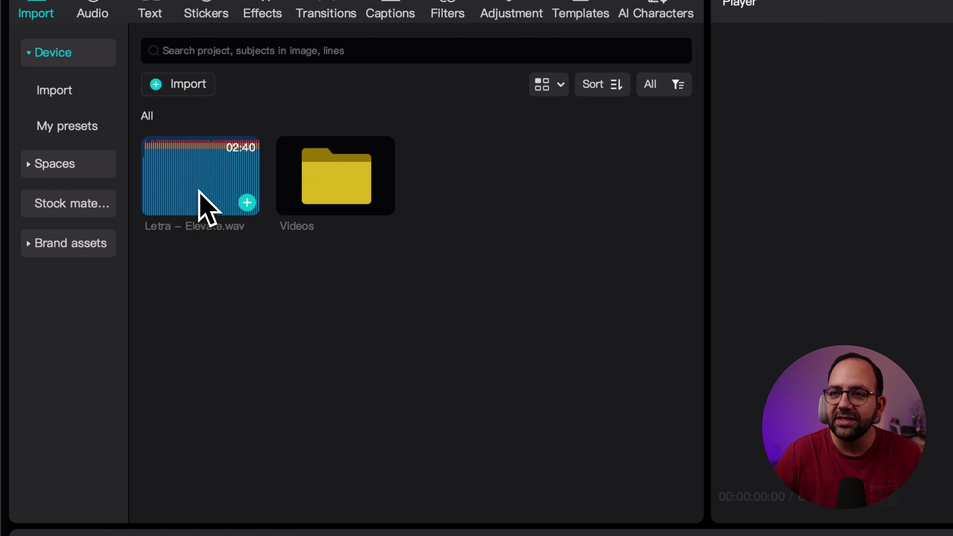
- Put Letra - Elevate.wav into a new media folder and name that folder Music
right_click(203, 199)
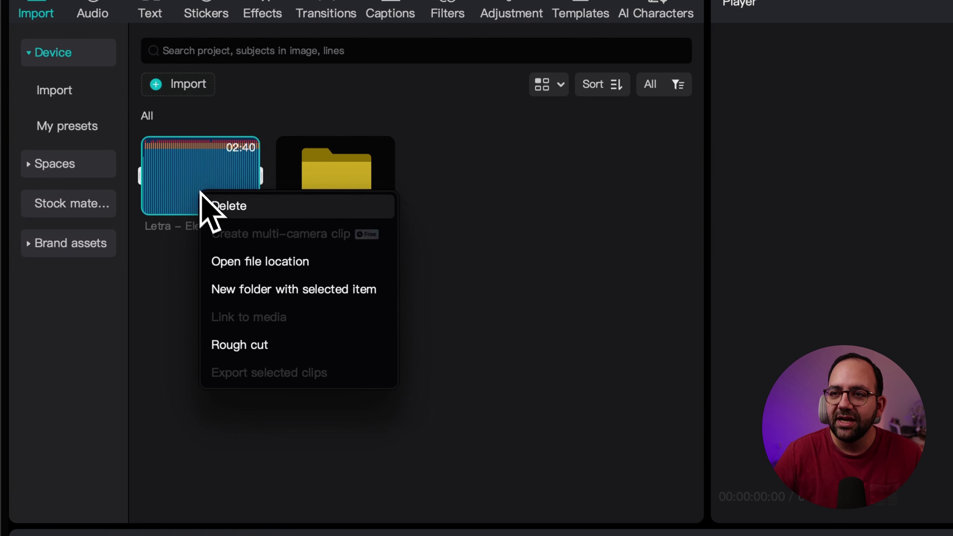
click(270, 295)
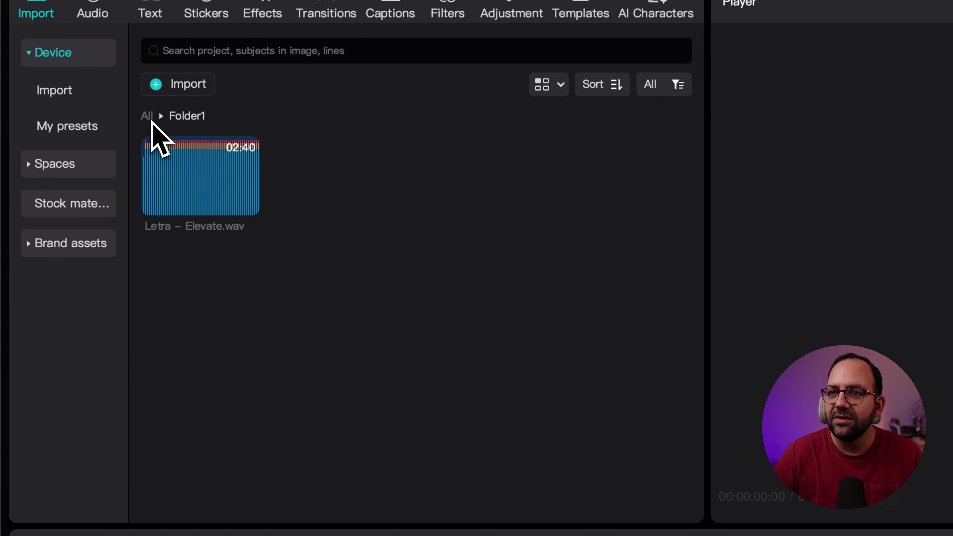
click(148, 117)
right_click(349, 193)
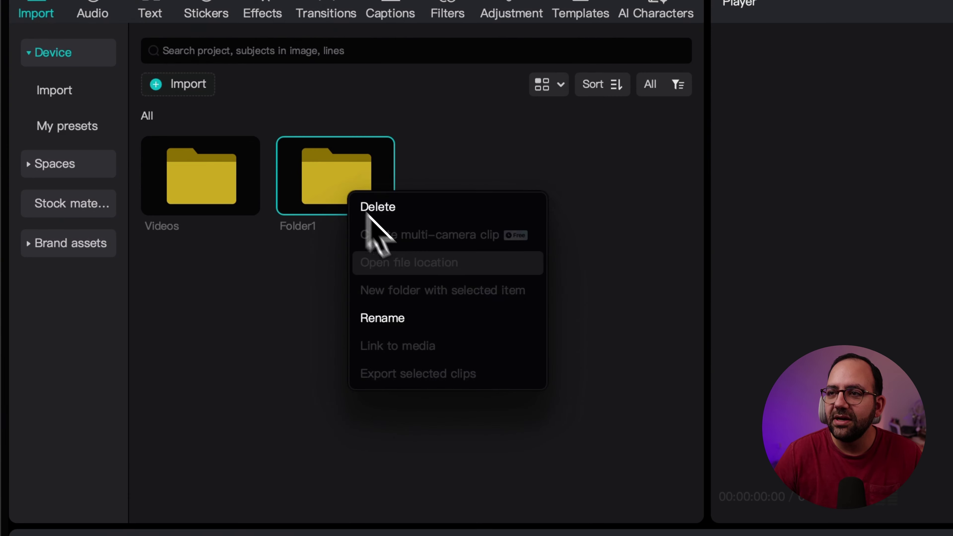
click(399, 316)
key(Return)
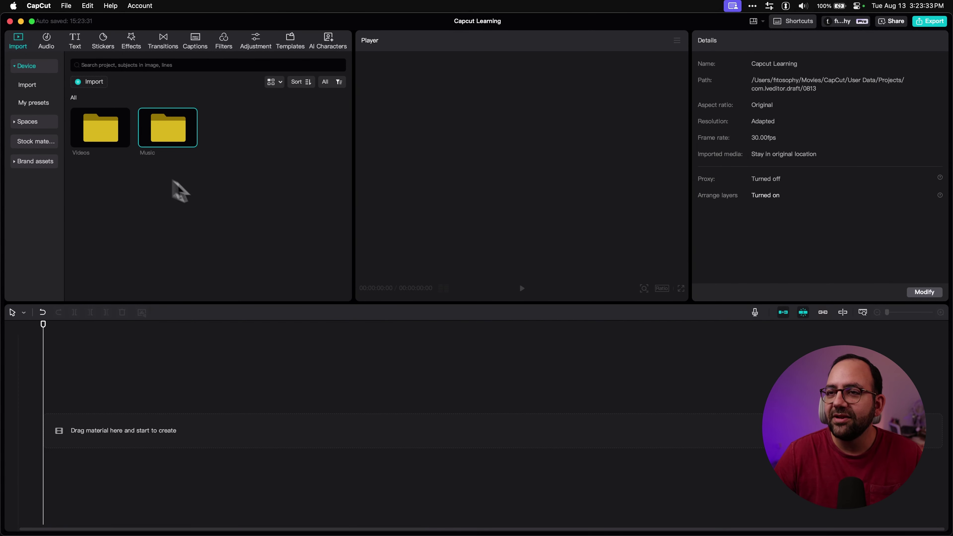
click(245, 217)
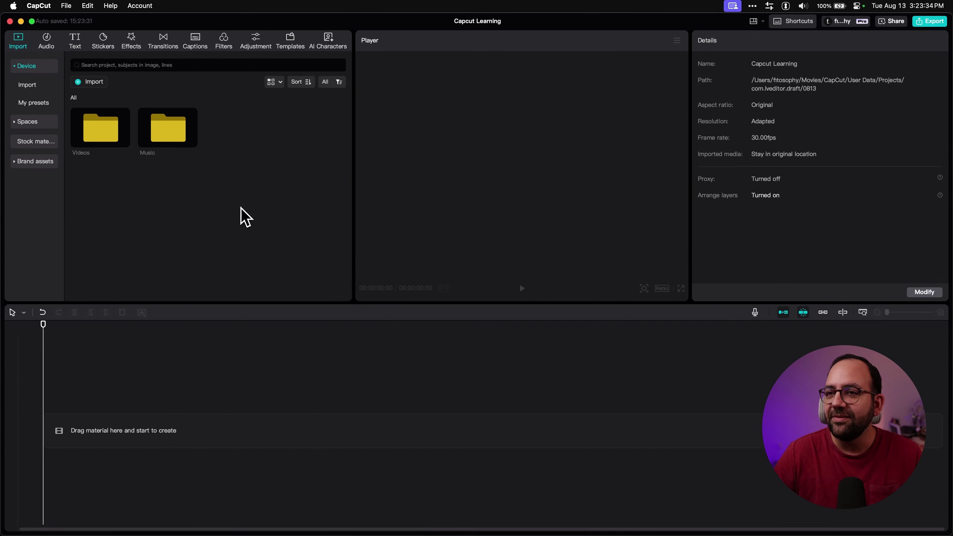
- Place Bedroom.mp4 from the Videos folder at the start of the timeline's main track and play it back
double_click(96, 138)
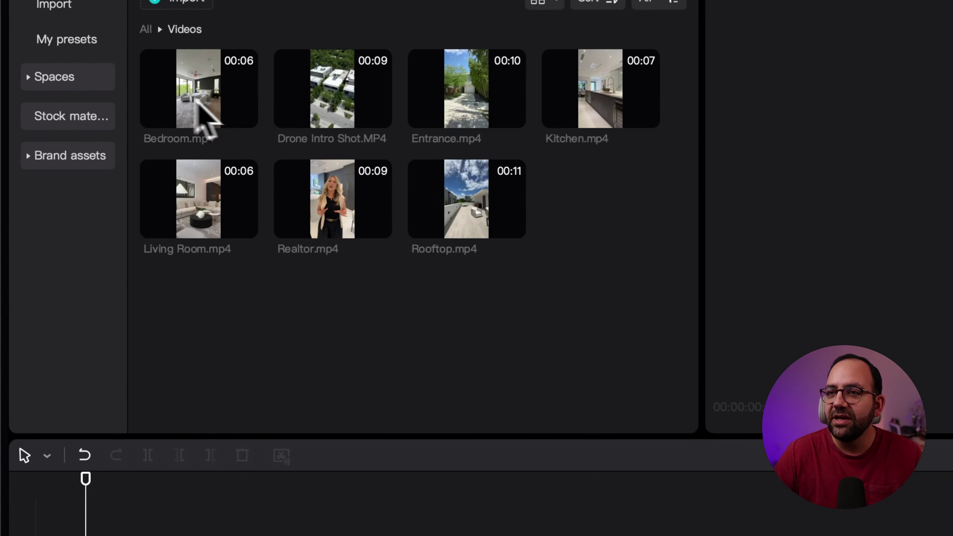
click(191, 88)
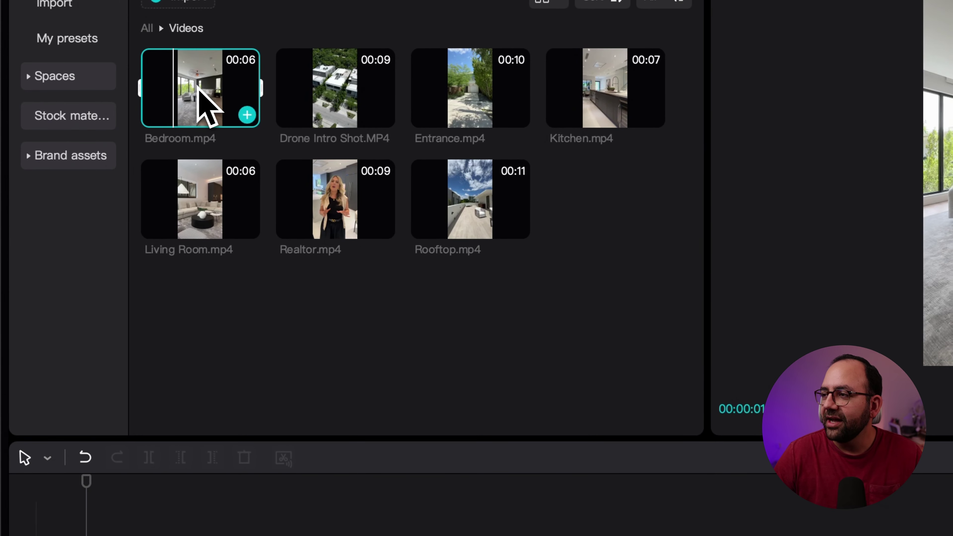
drag(238, 90, 196, 535)
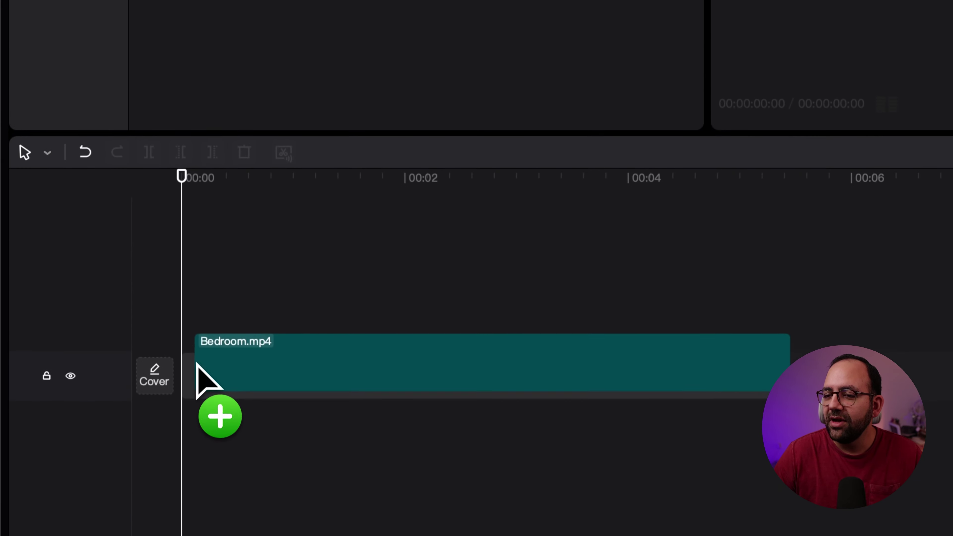
drag(196, 363, 189, 380)
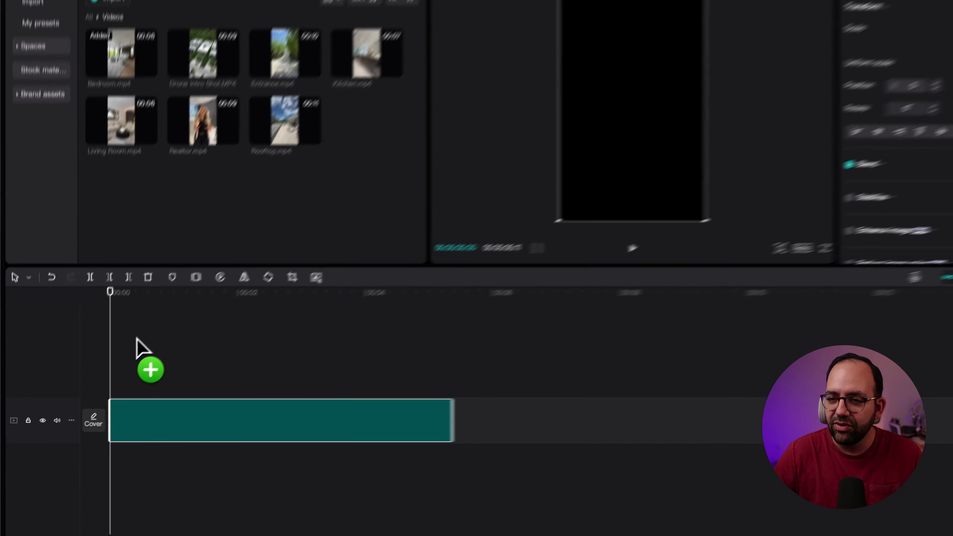
key(space)
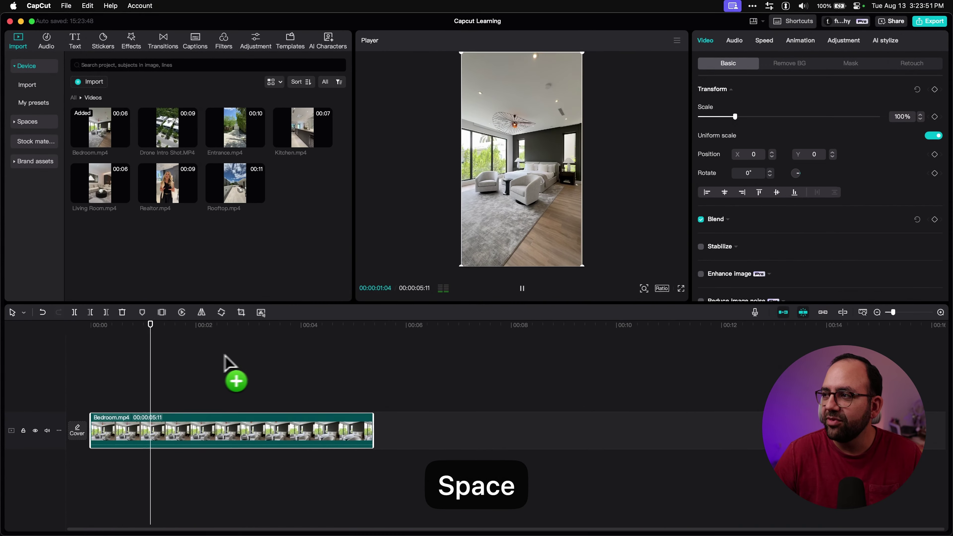
click(569, 168)
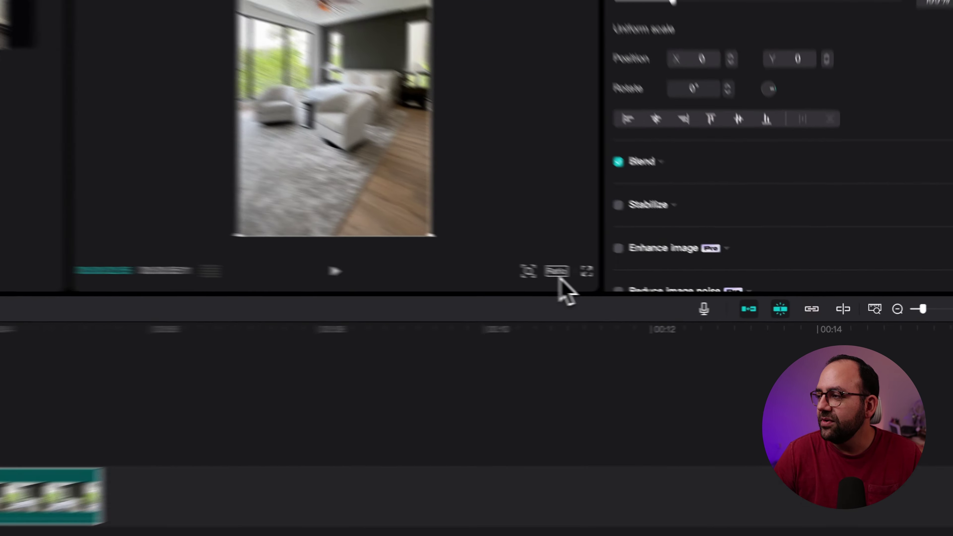
- Try the 16:9 aspect ratio on the project and set the ratio to vertical 9:16
click(663, 290)
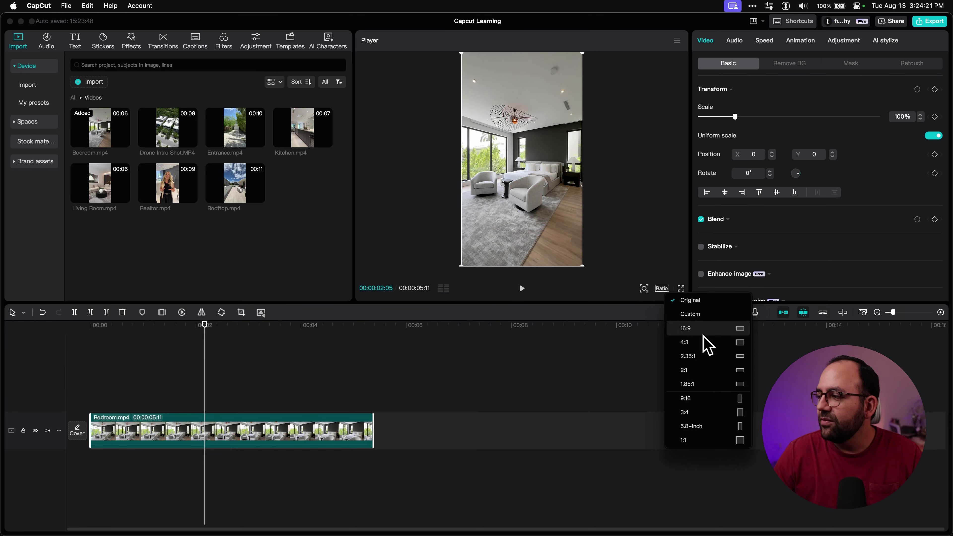
click(697, 332)
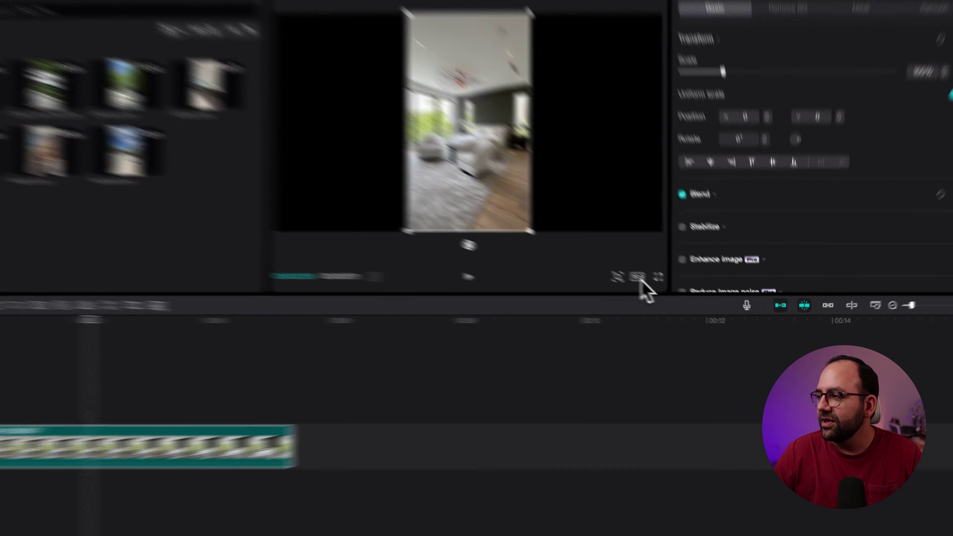
click(661, 288)
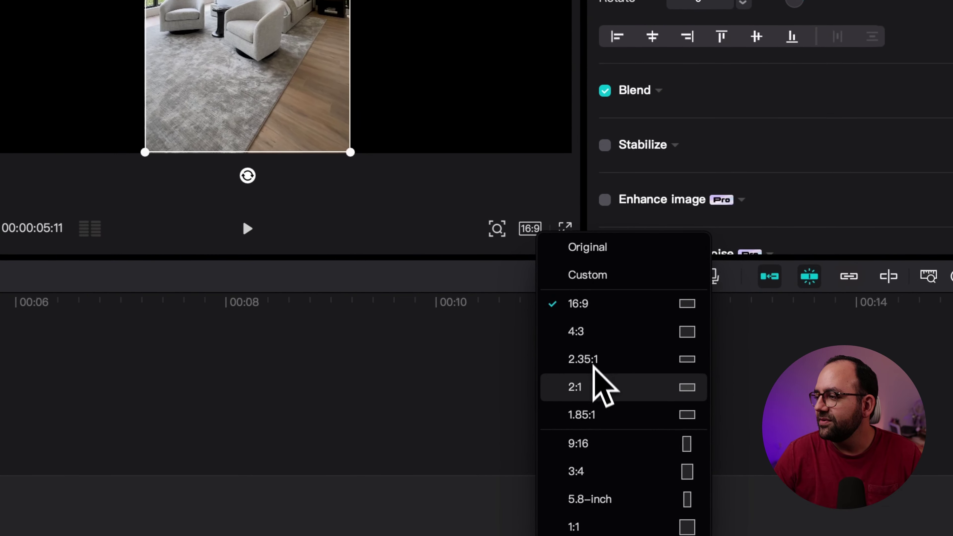
click(598, 449)
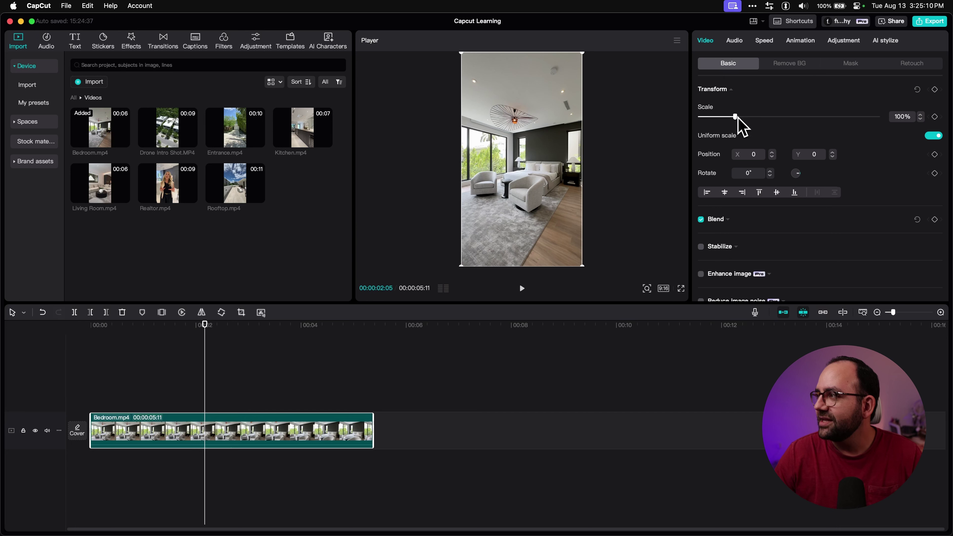
- Enlarge the Bedroom clip to a scale of 136% and undo the scaling
mouse_move(736, 118)
mouse_down()
mouse_move(789, 121)
mouse_move(749, 118)
mouse_up()
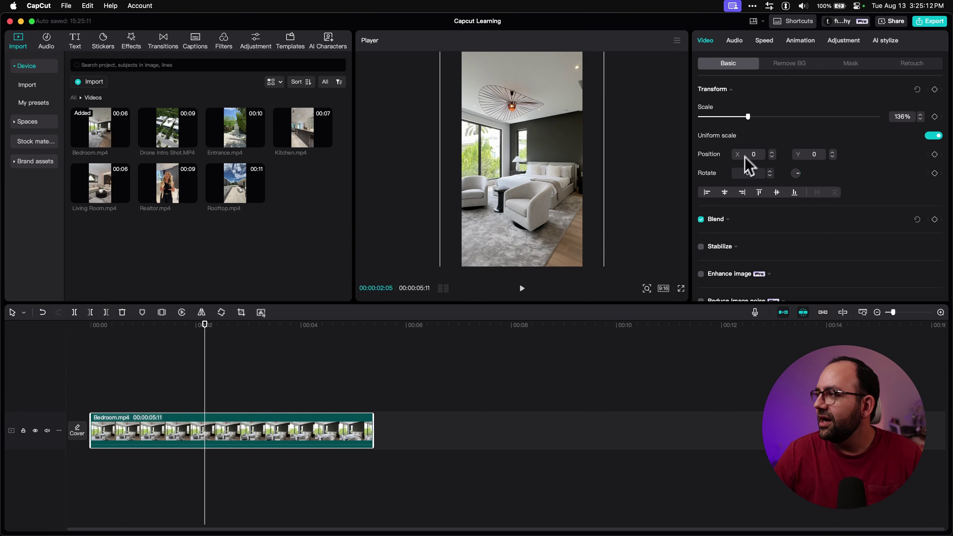
key(super+z)
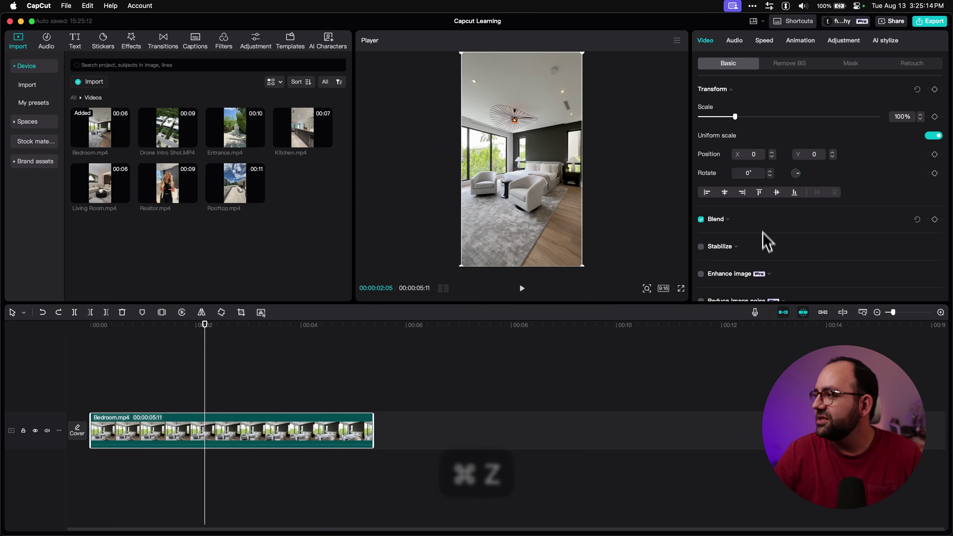
- Look through the Bedroom clip's video, audio, speed, animation and adjustment properties and return to the video properties
scroll(788, 255, down, 3)
scroll(736, 187, up, 2)
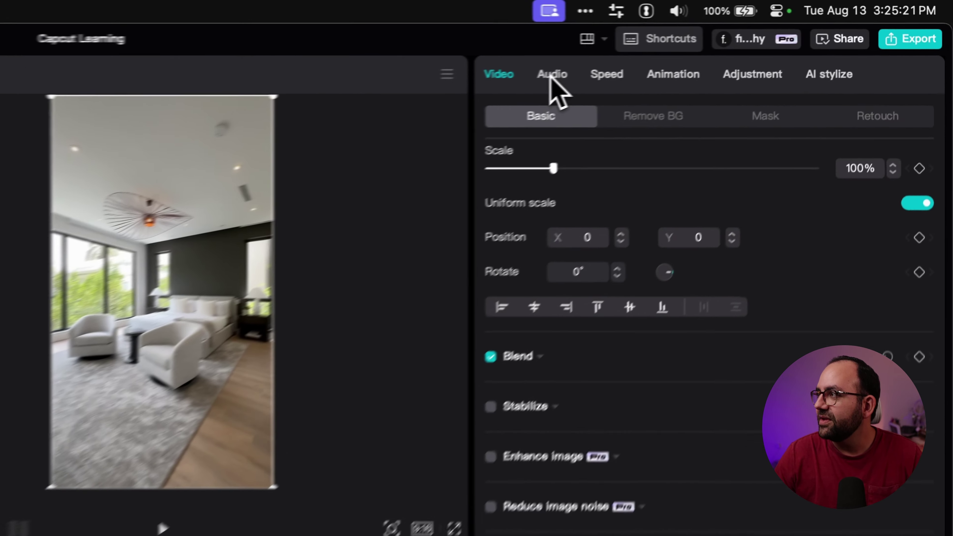
click(734, 41)
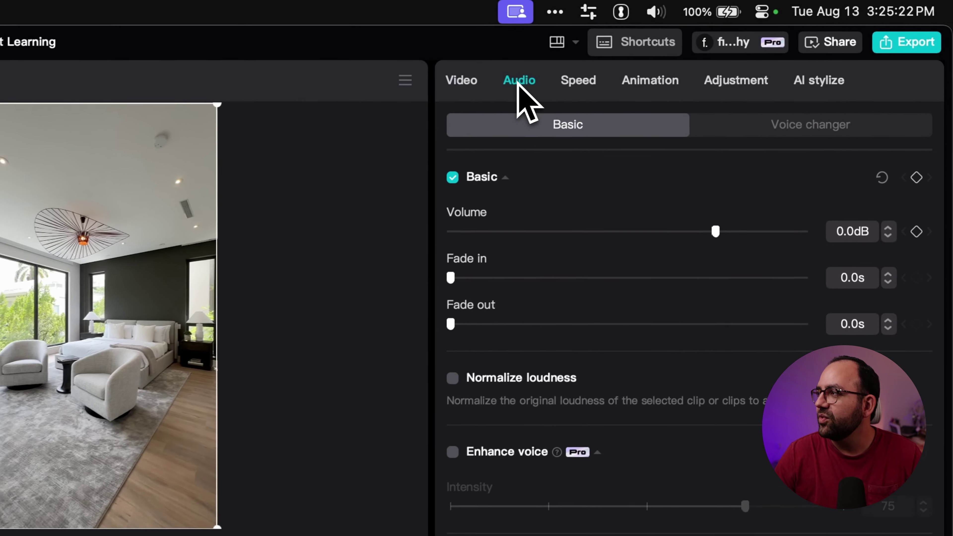
click(573, 83)
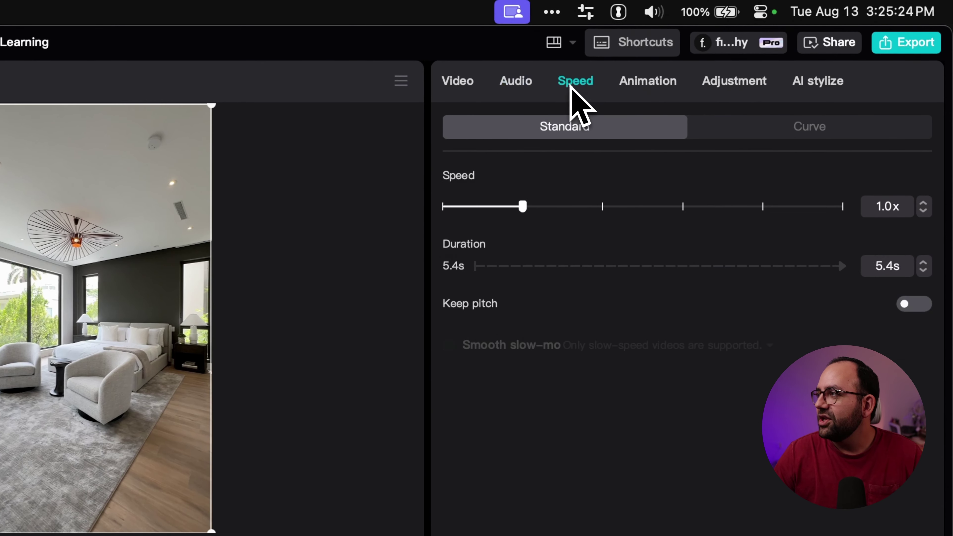
click(639, 85)
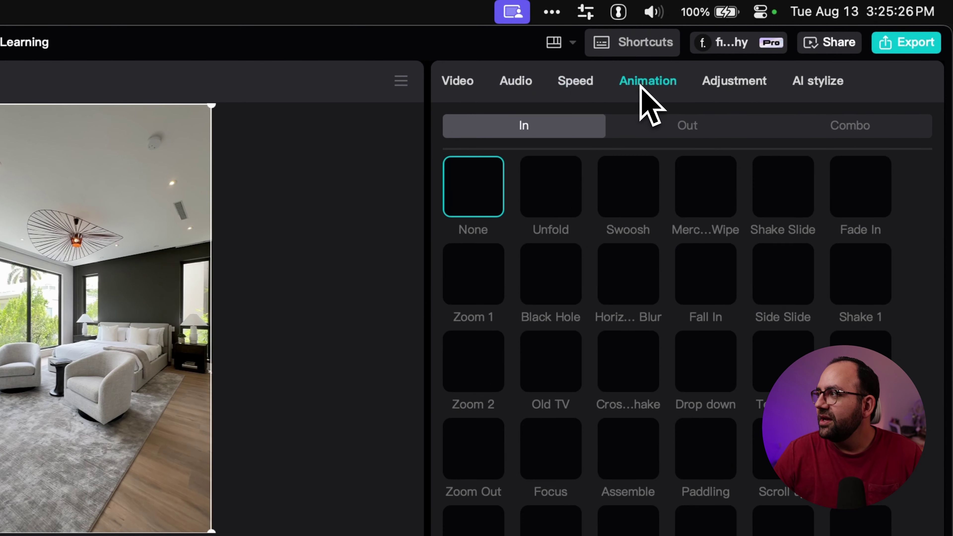
click(729, 84)
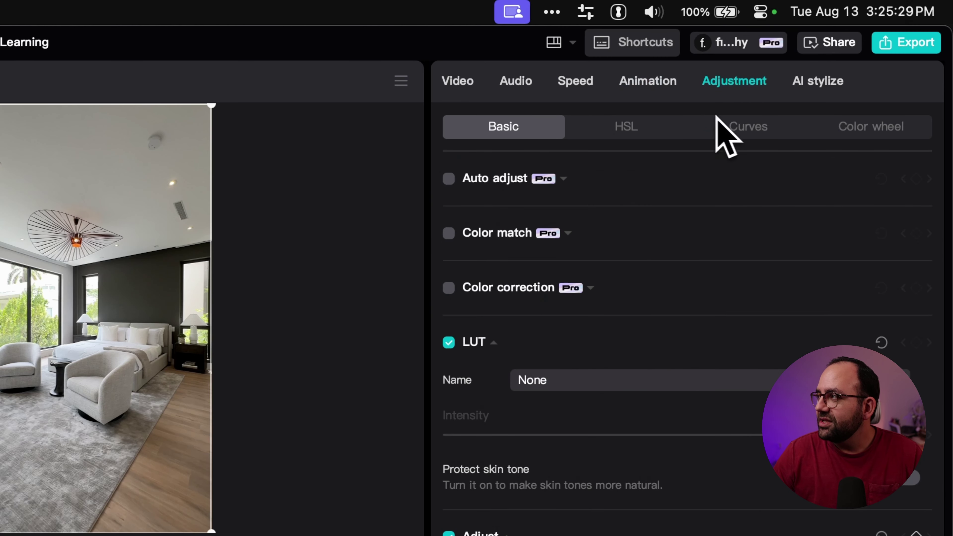
click(450, 83)
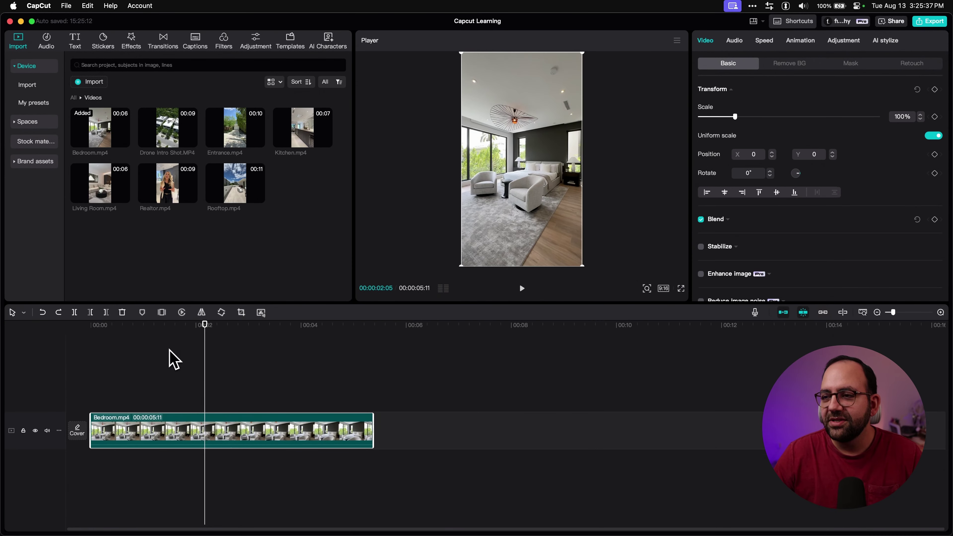
- Try splitting the Bedroom clip at 00:00:00:19 and deleting the opening piece, and undo both edits
click(23, 312)
click(23, 312)
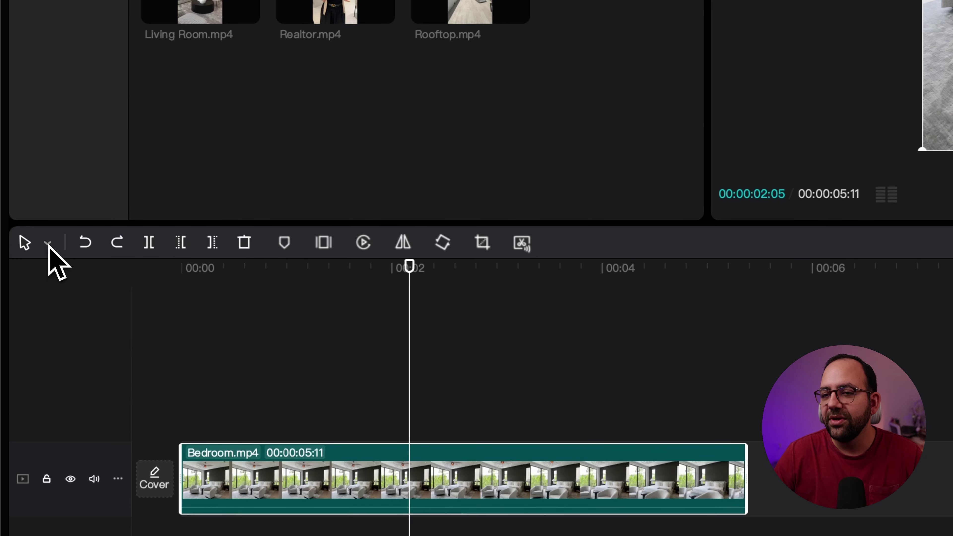
click(24, 312)
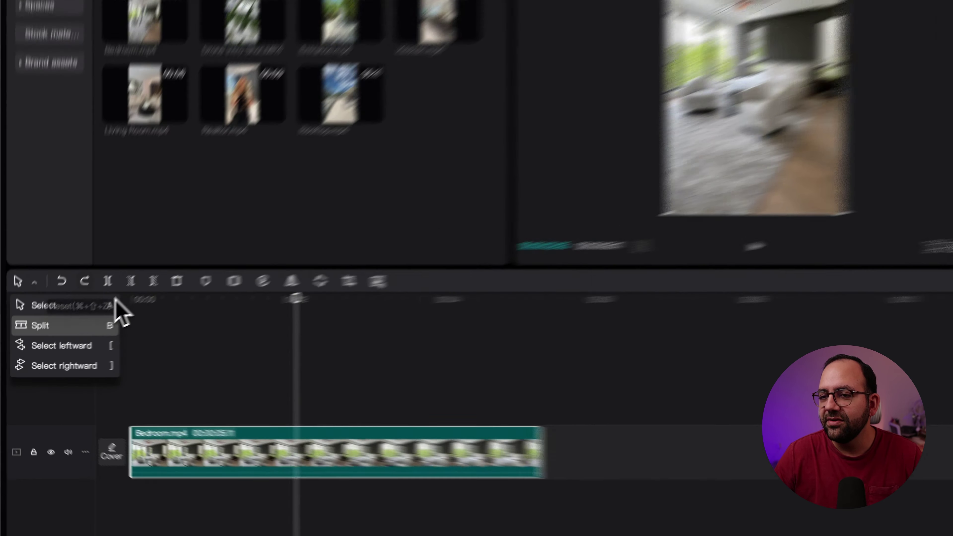
click(124, 334)
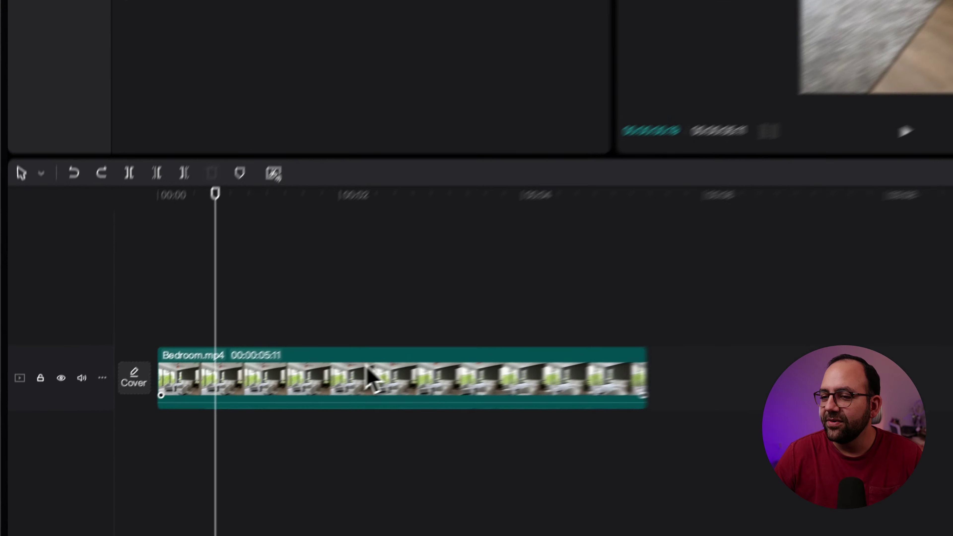
click(211, 432)
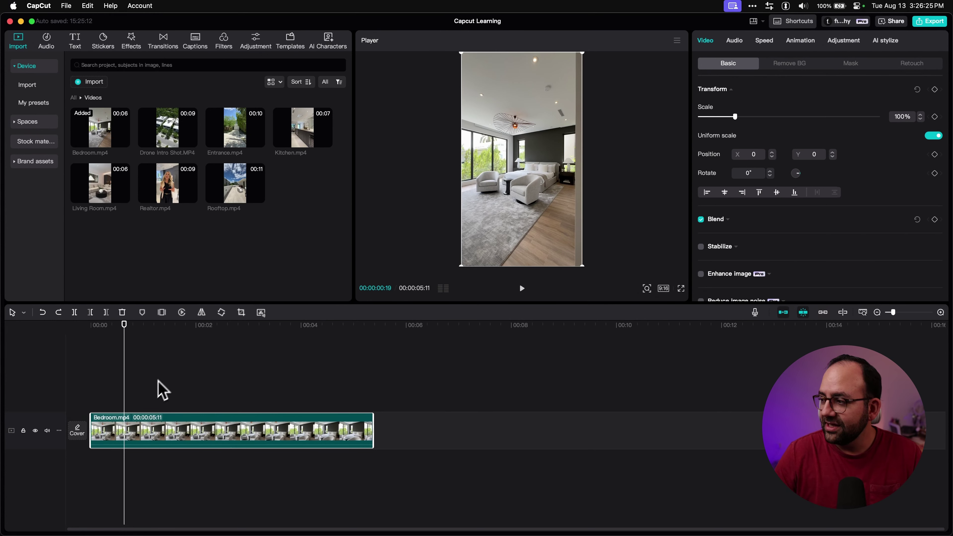
key(b)
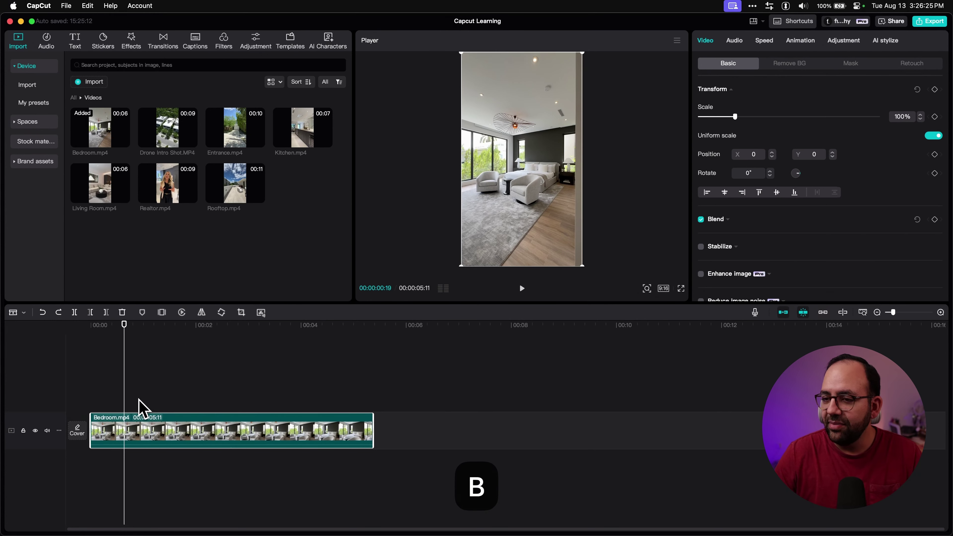
click(127, 431)
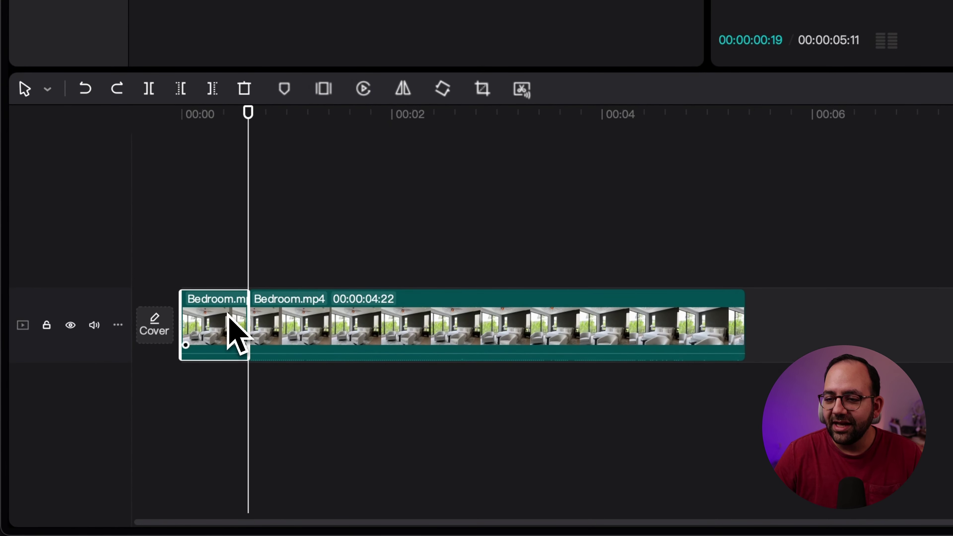
key(BackSpace)
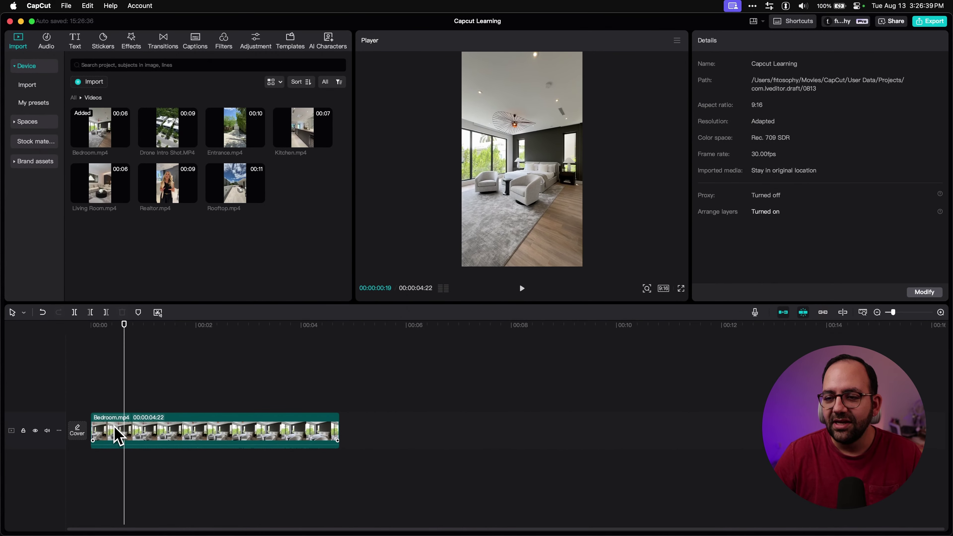
key(cmd+z)
- Split the Bedroom clip at 00:00:01:21 and at 00:00:03:01, and undo both splits
click(207, 385)
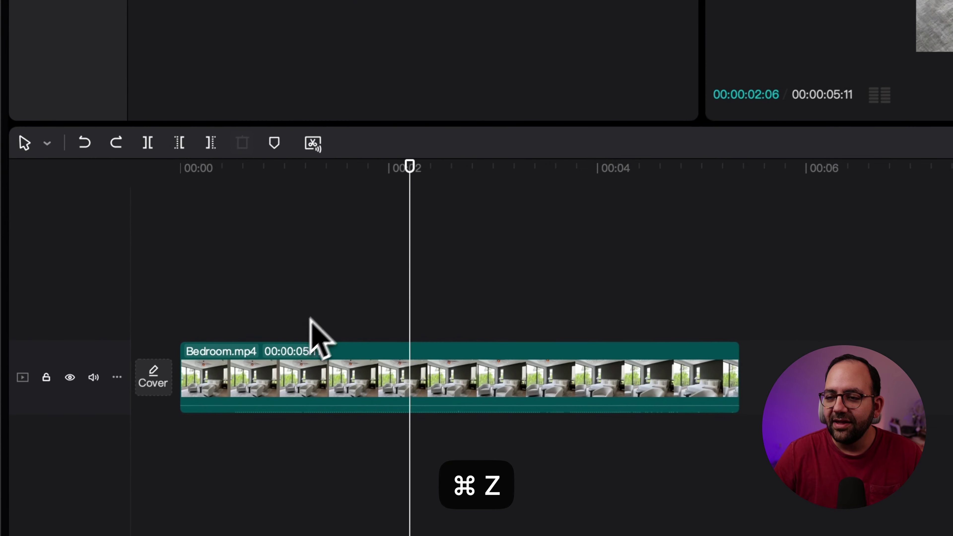
drag(363, 168, 356, 167)
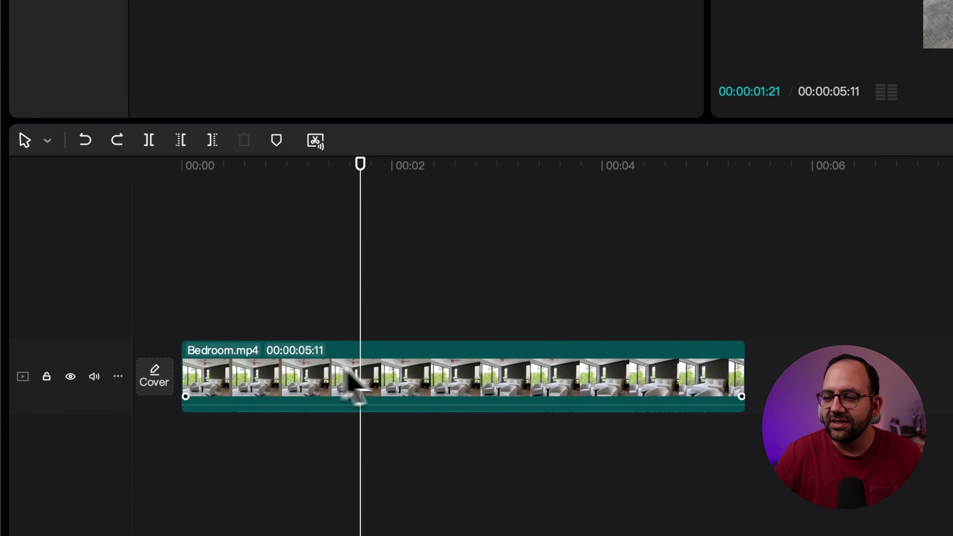
key(b)
click(361, 386)
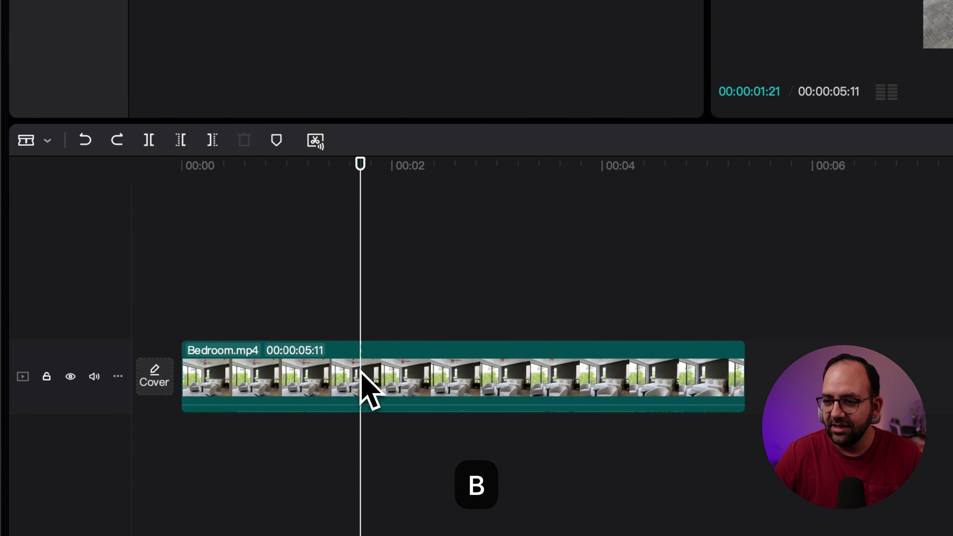
click(500, 164)
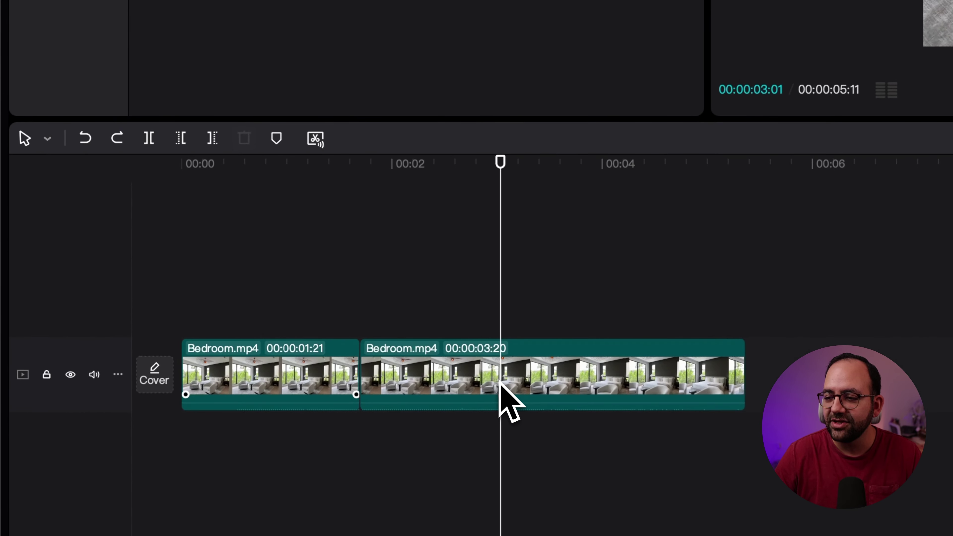
key(super+b)
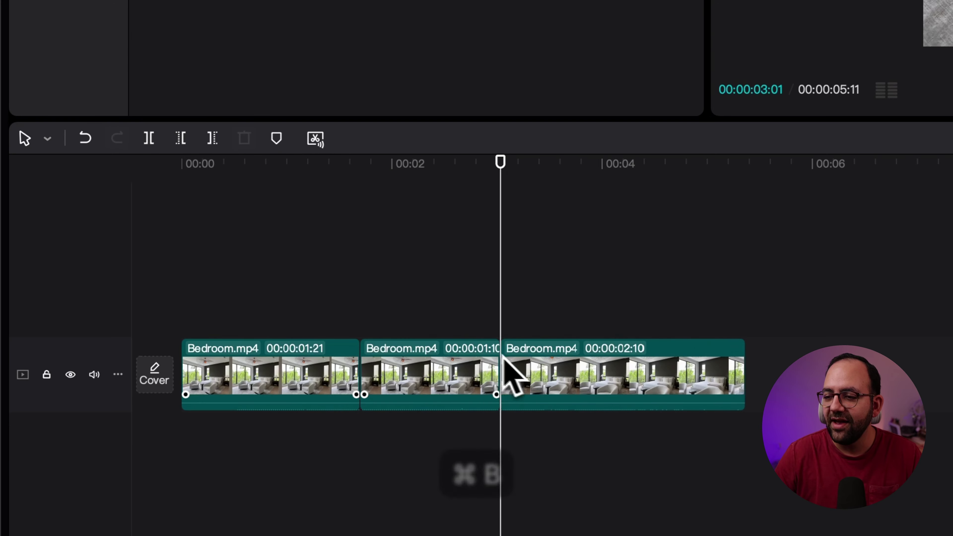
click(511, 362)
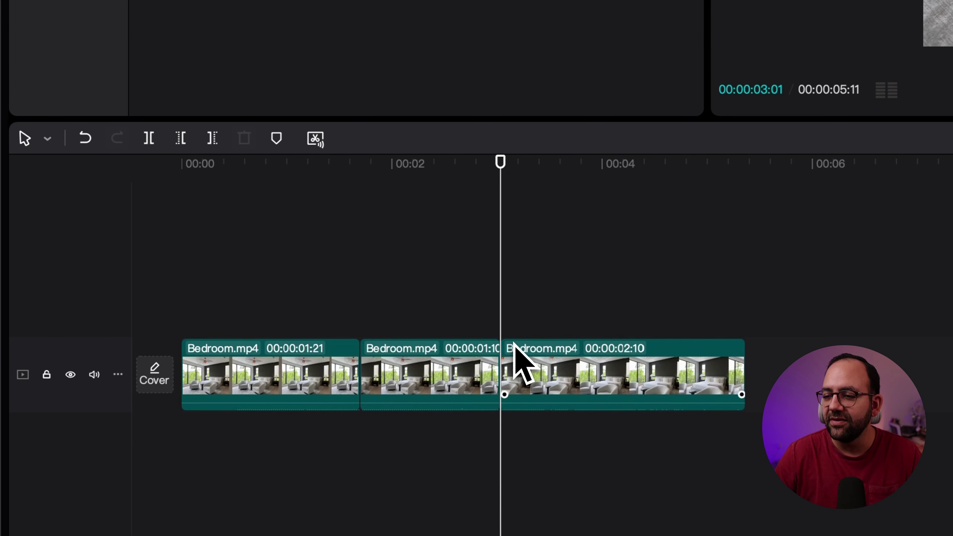
key(super+z)
key(super+z)
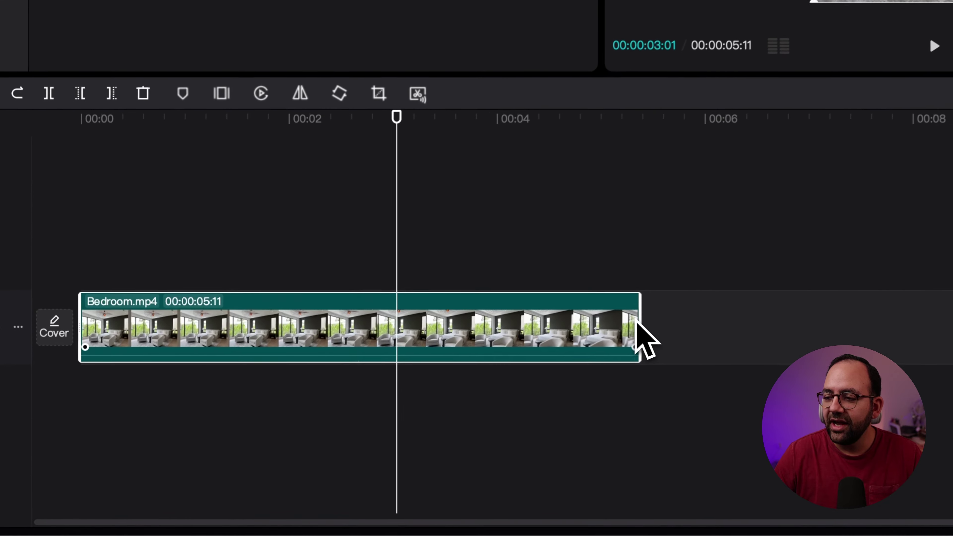
- Trim the Bedroom clip at its end and its start to a duration of 00:00:03:03
drag(368, 427, 278, 434)
drag(454, 338, 356, 363)
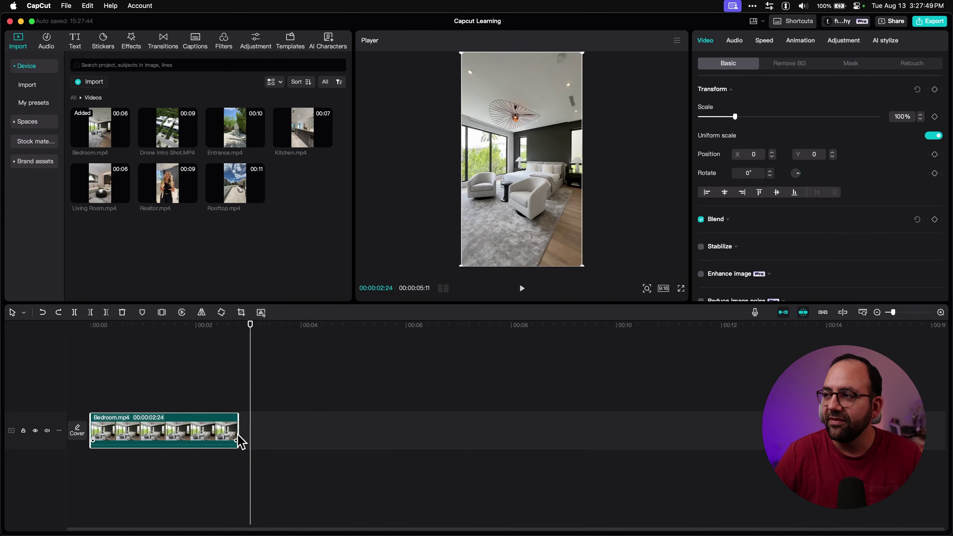
drag(238, 437, 328, 435)
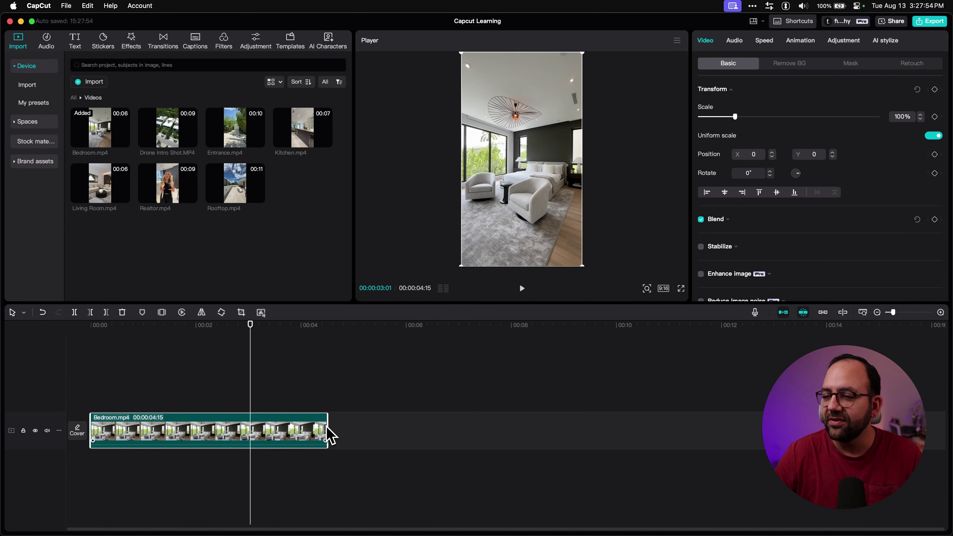
drag(94, 428, 169, 432)
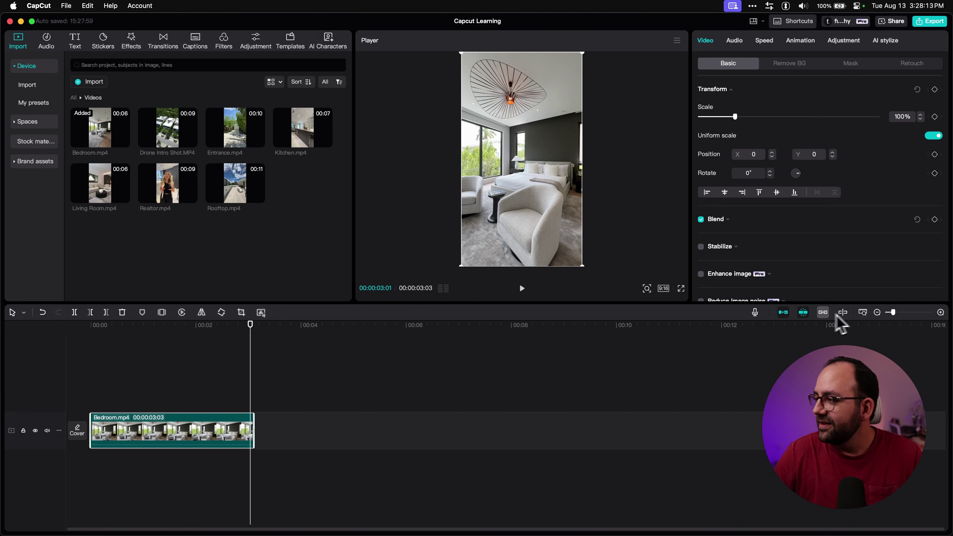
- With the main track magnet off, place Drone Intro Shot.MP4 after Bedroom with a gap, and turn the magnet back on
click(782, 313)
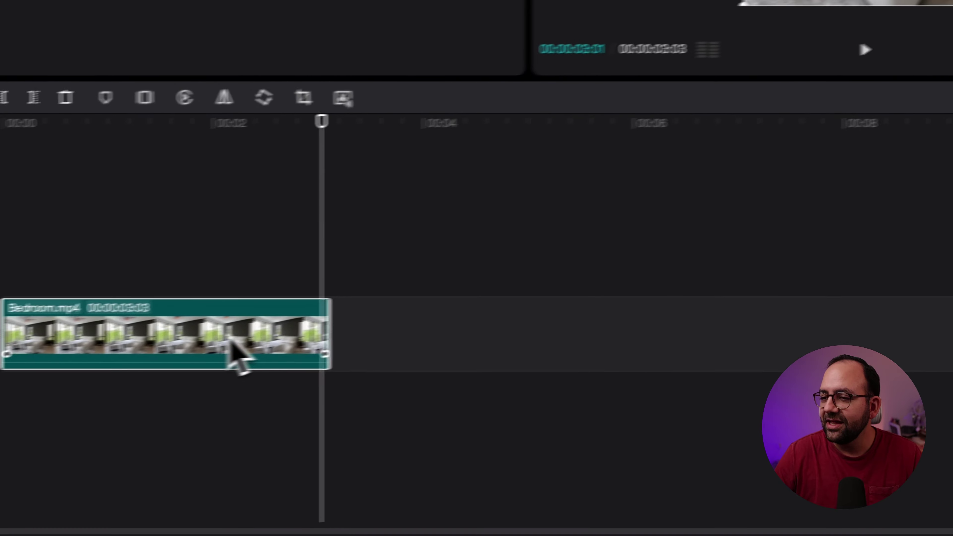
drag(231, 339, 258, 323)
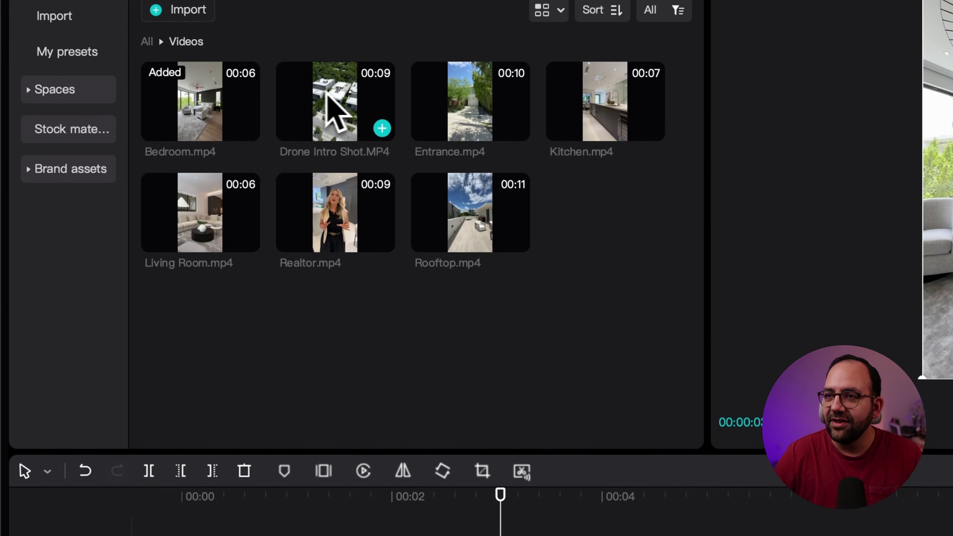
drag(334, 106, 607, 400)
drag(465, 488, 952, 252)
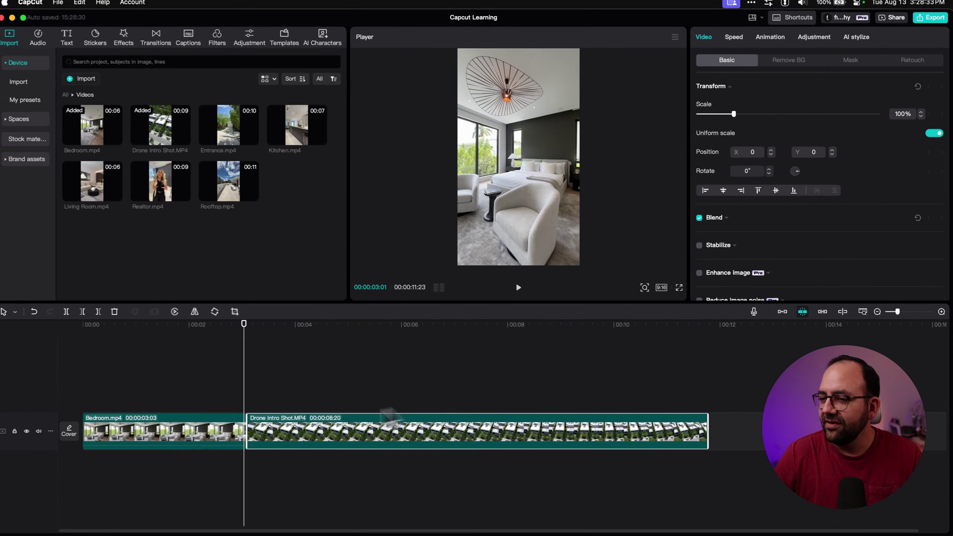
drag(0, 480, 45, 480)
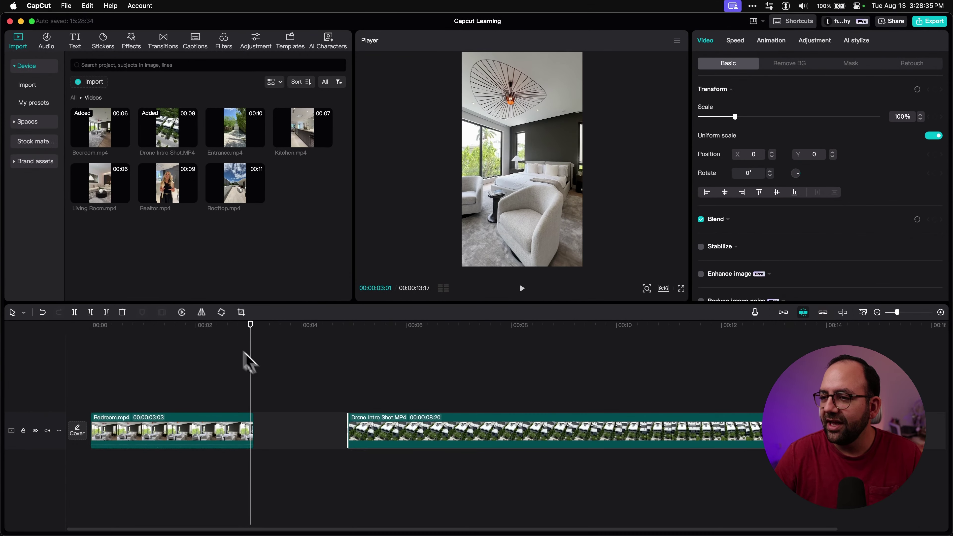
drag(245, 327, 289, 348)
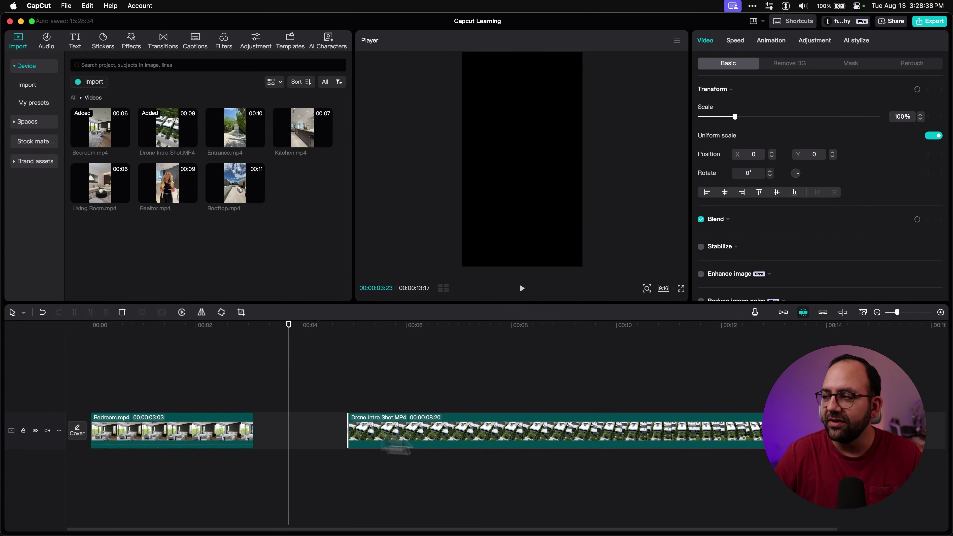
click(783, 312)
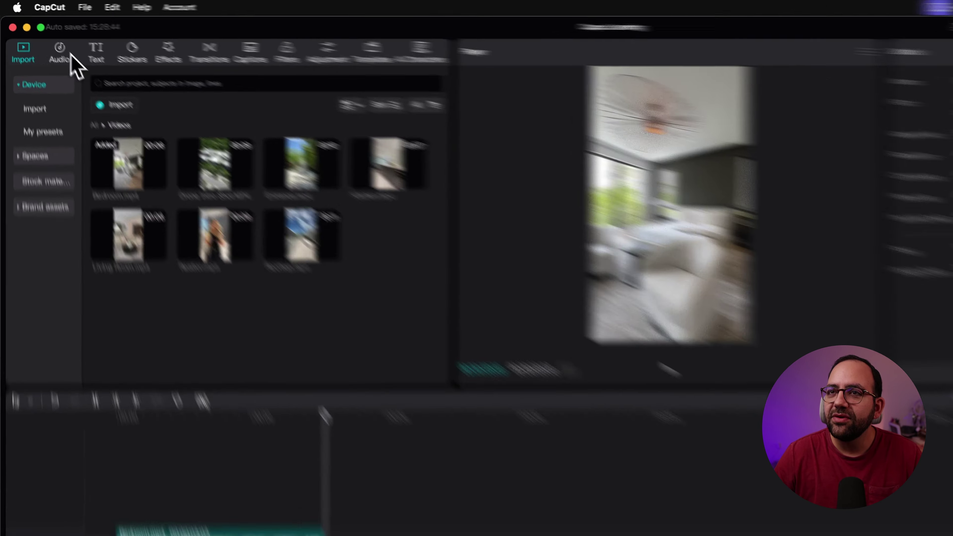
- Look through the music, text and video effects libraries
click(47, 43)
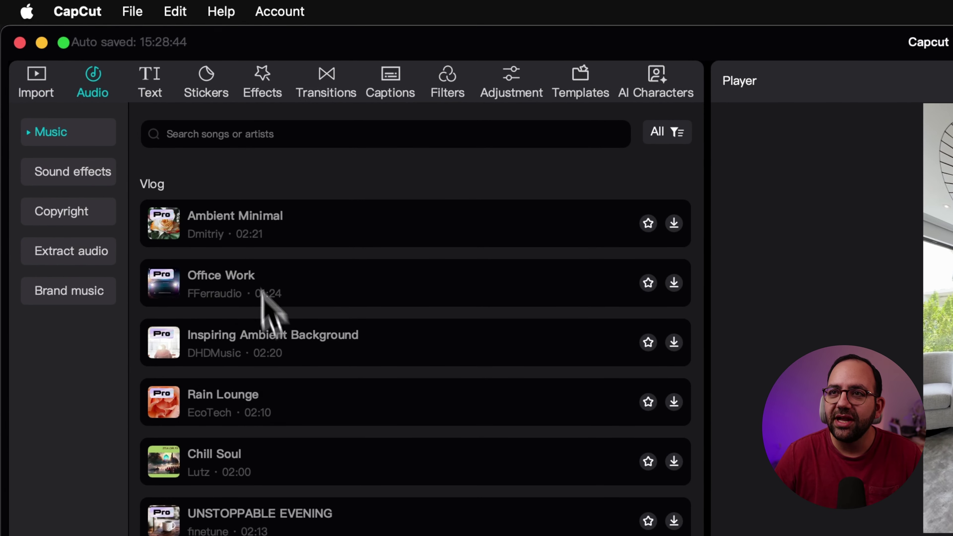
click(154, 81)
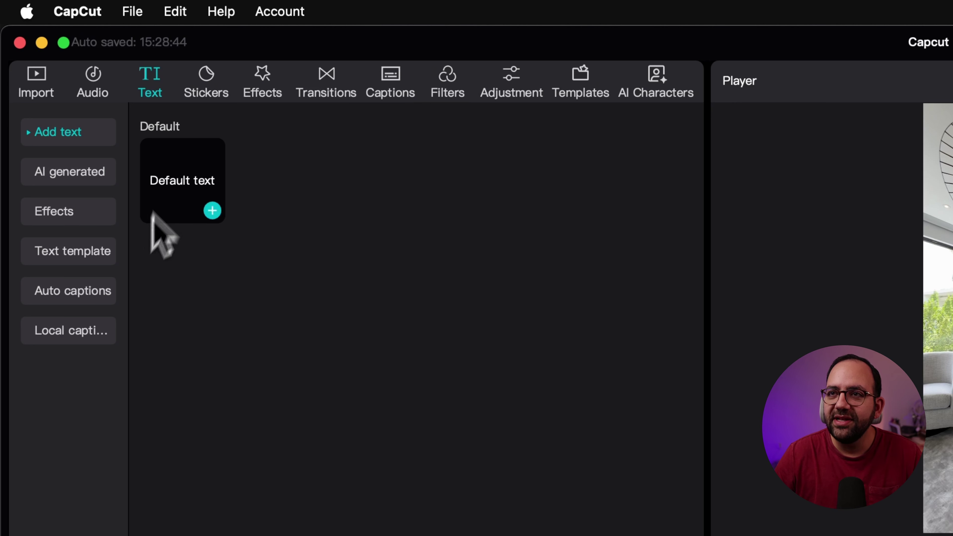
click(259, 87)
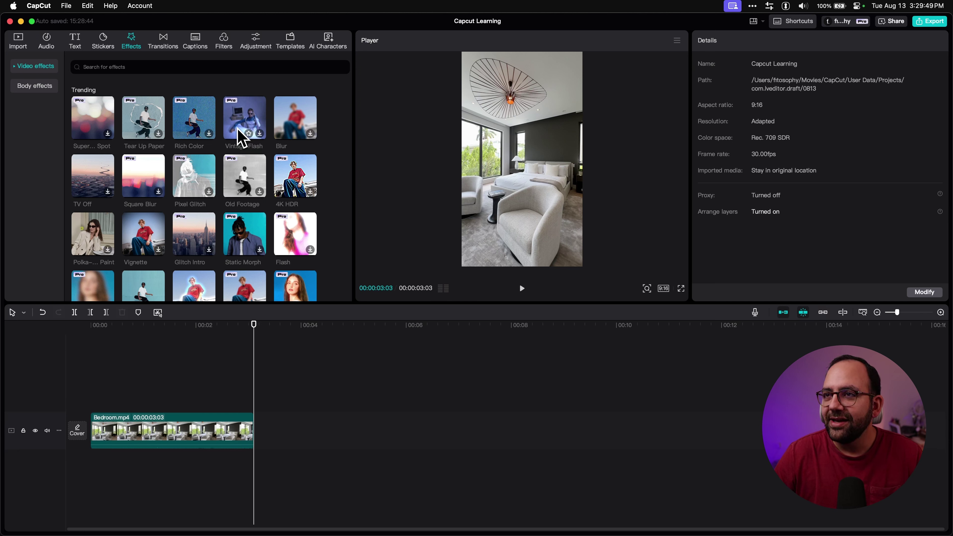
- Search the transitions library for "mix" and return to the imported media in the Videos folder
click(170, 45)
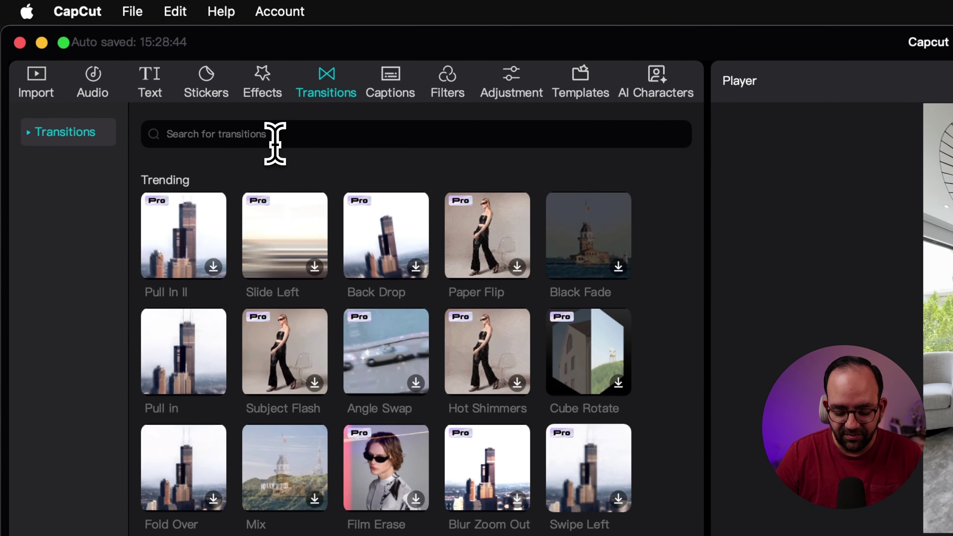
click(275, 144)
text(mix)
key(Return)
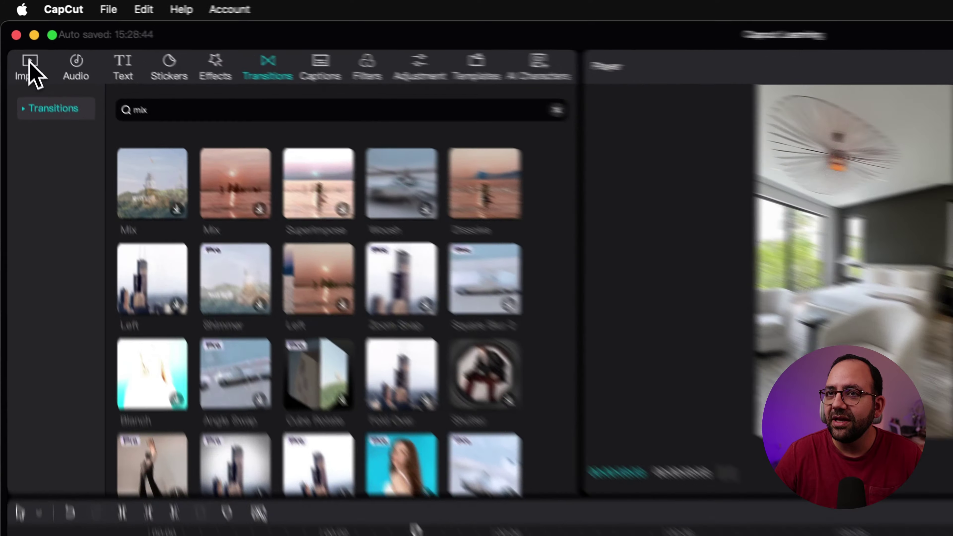
click(17, 39)
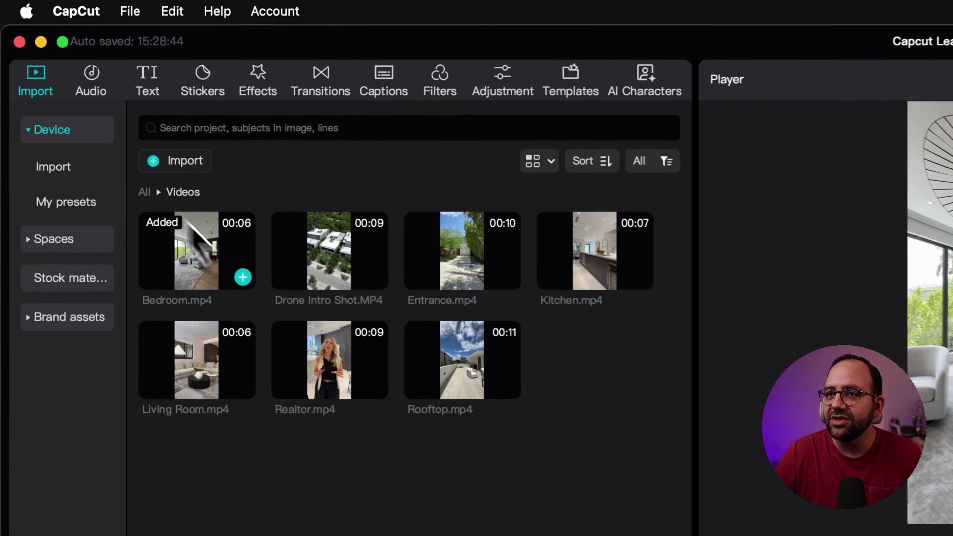
- Place Drone Intro Shot.MP4 directly after the Bedroom clip and play back the cut between them
drag(291, 251, 462, 180)
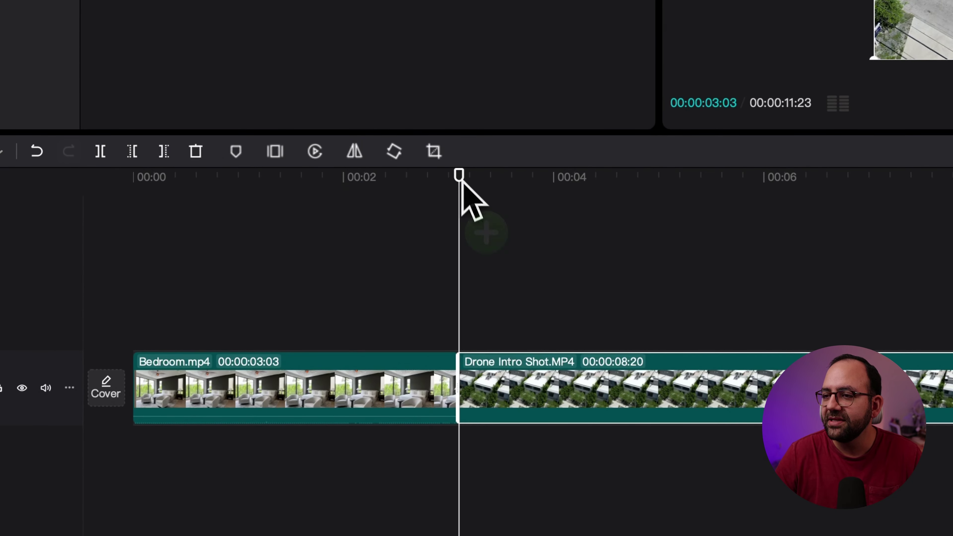
click(400, 175)
key(space)
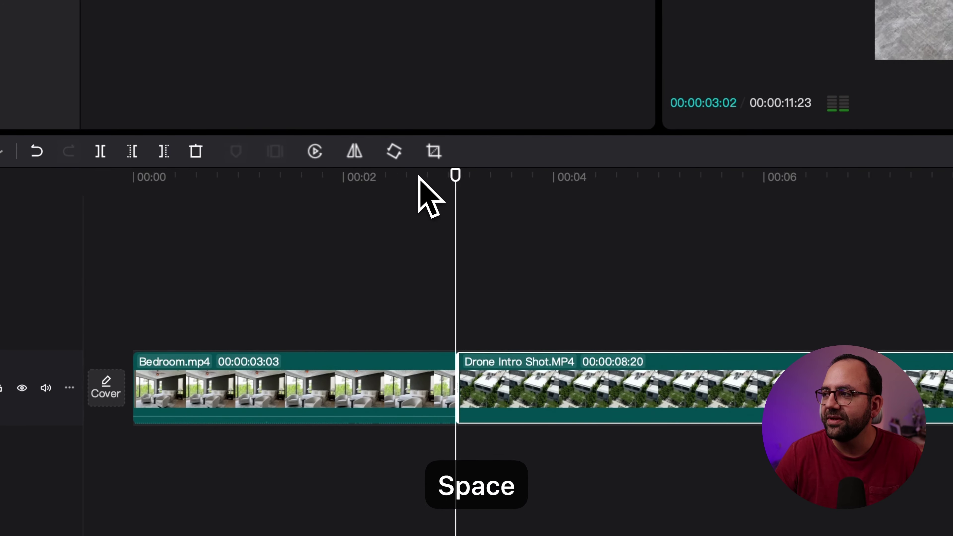
click(449, 176)
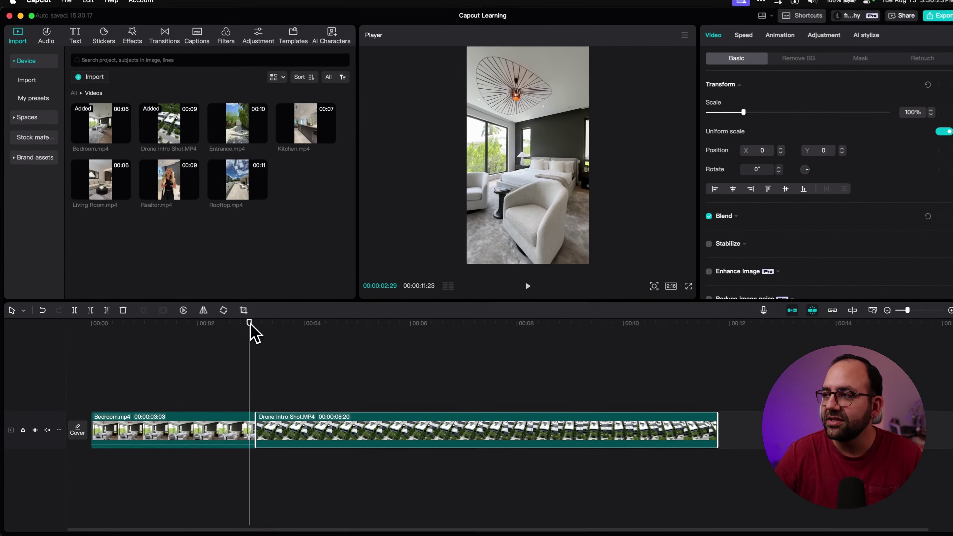
key(space)
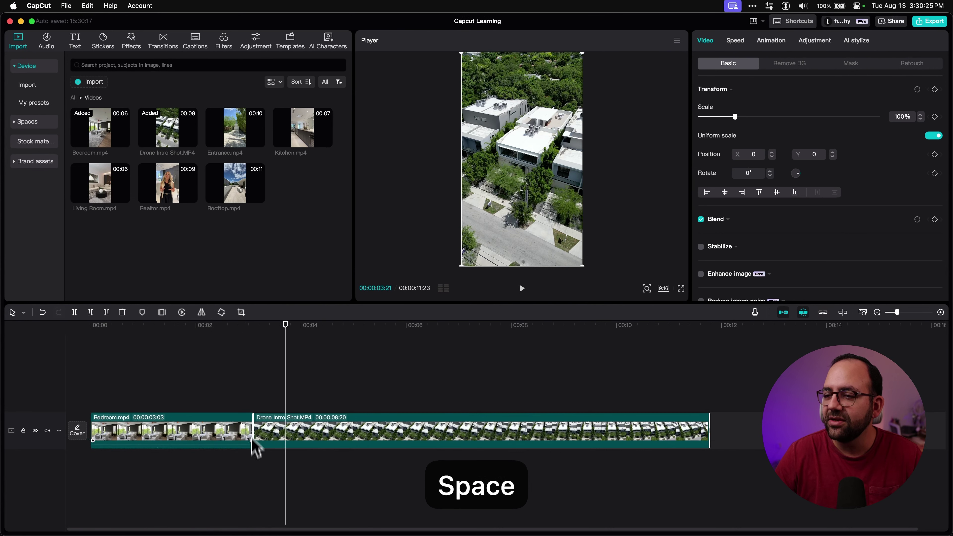
- Add the Mix transition between Bedroom and Drone Intro Shot and play it back
click(164, 43)
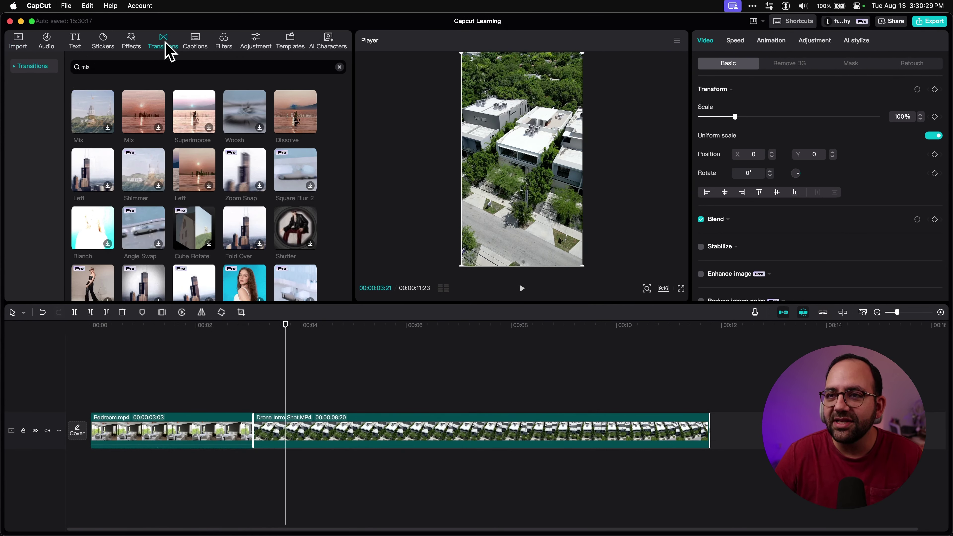
click(111, 131)
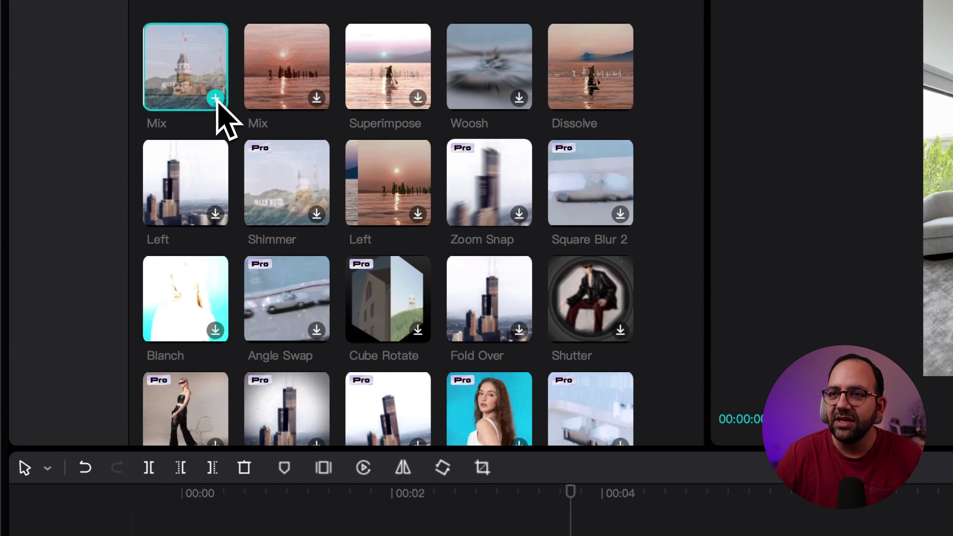
click(217, 101)
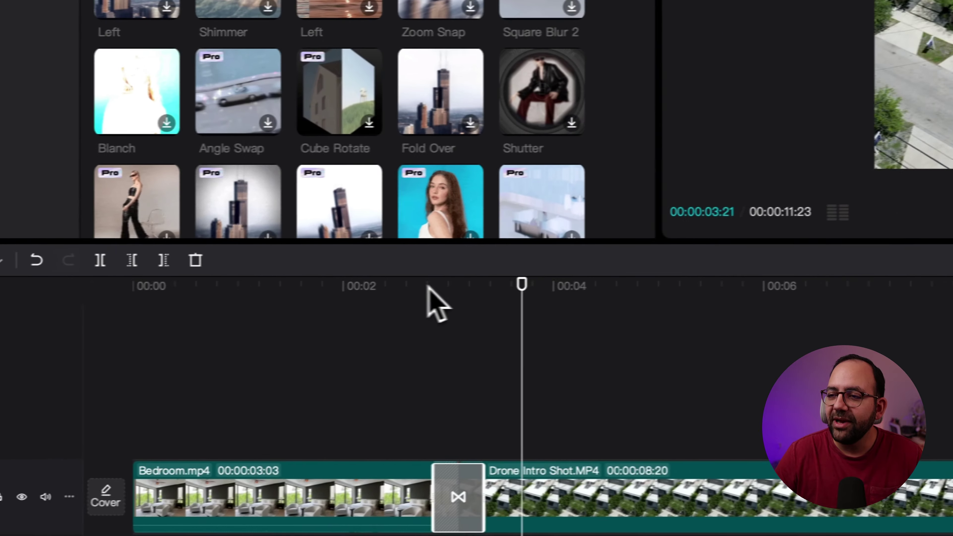
mouse_move(226, 300)
mouse_down()
mouse_move(273, 290)
mouse_move(225, 293)
mouse_up()
drag(448, 284, 379, 287)
key(space)
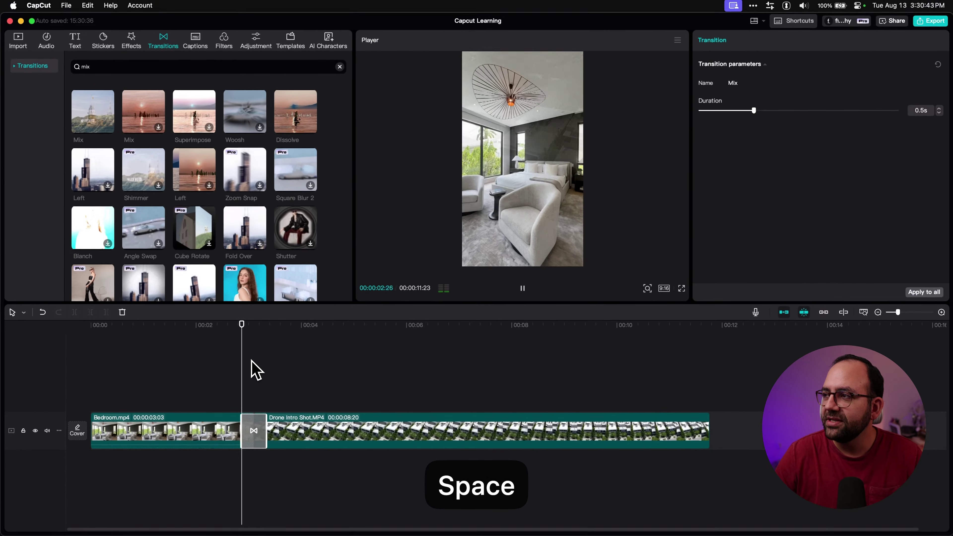
key(space)
- Lengthen the Mix transition to 1.1 s and play back the longer blend
mouse_move(253, 332)
mouse_down()
mouse_move(240, 330)
mouse_move(259, 327)
mouse_up()
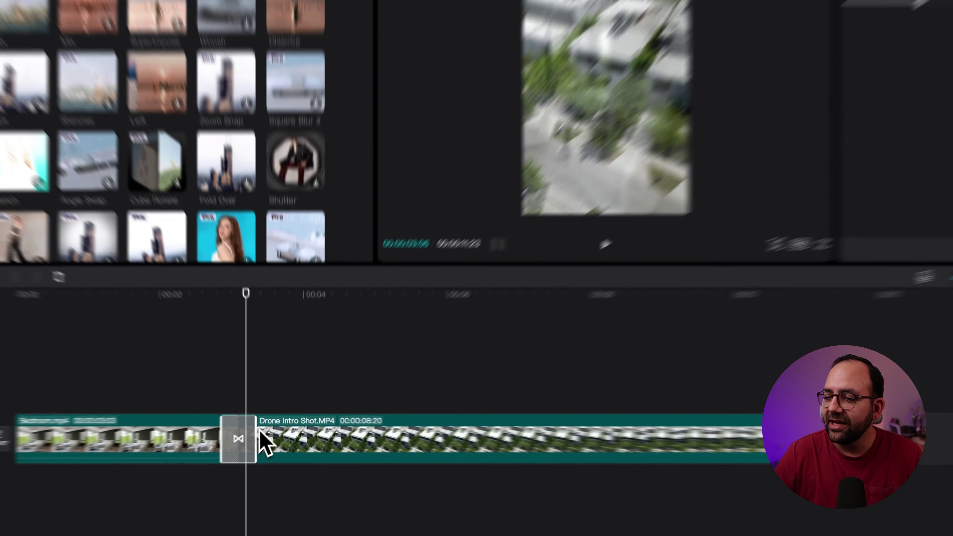
drag(278, 436, 289, 428)
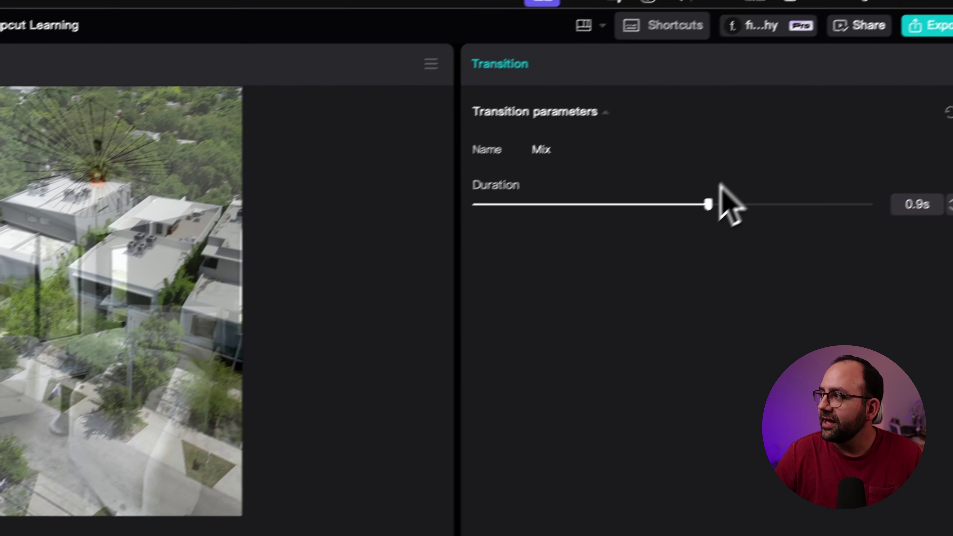
mouse_move(715, 221)
mouse_down()
mouse_move(683, 220)
mouse_move(713, 221)
mouse_up()
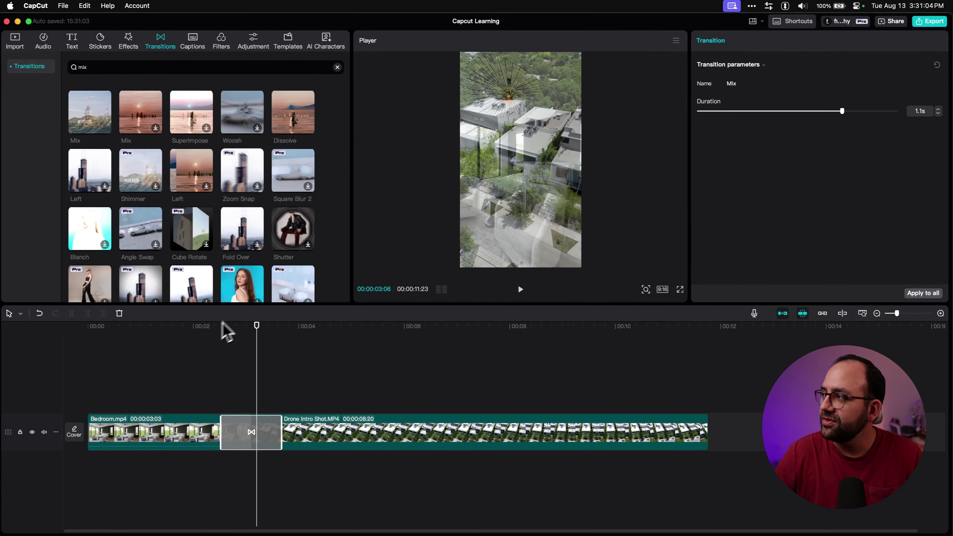
click(153, 336)
key(space)
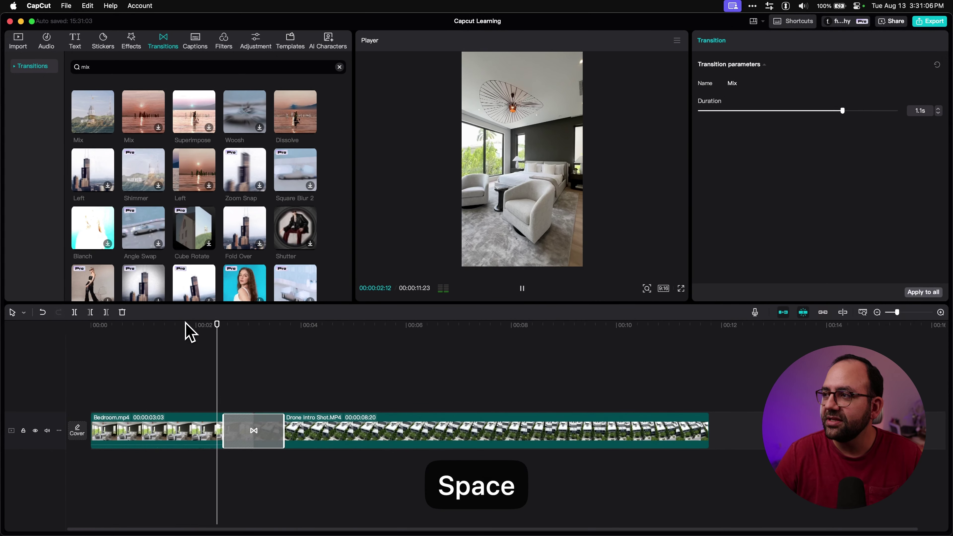
key(space)
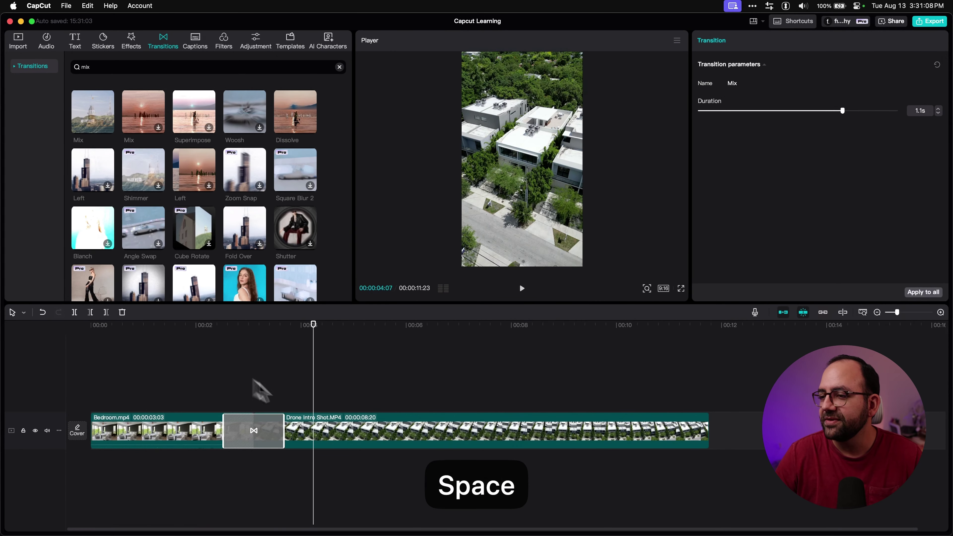
- Undo the Mix transition's lengthening and its insertion, and redo the insertion
key(super+z)
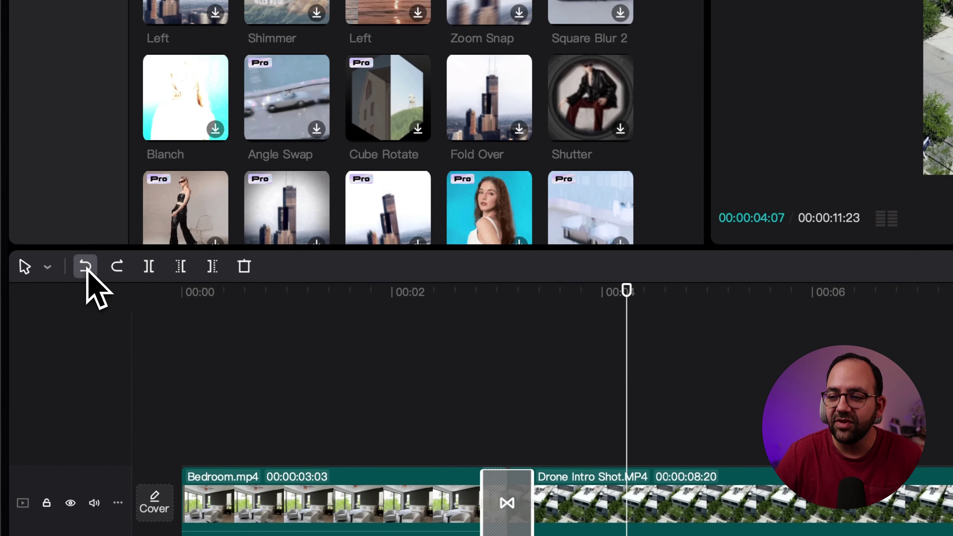
click(86, 269)
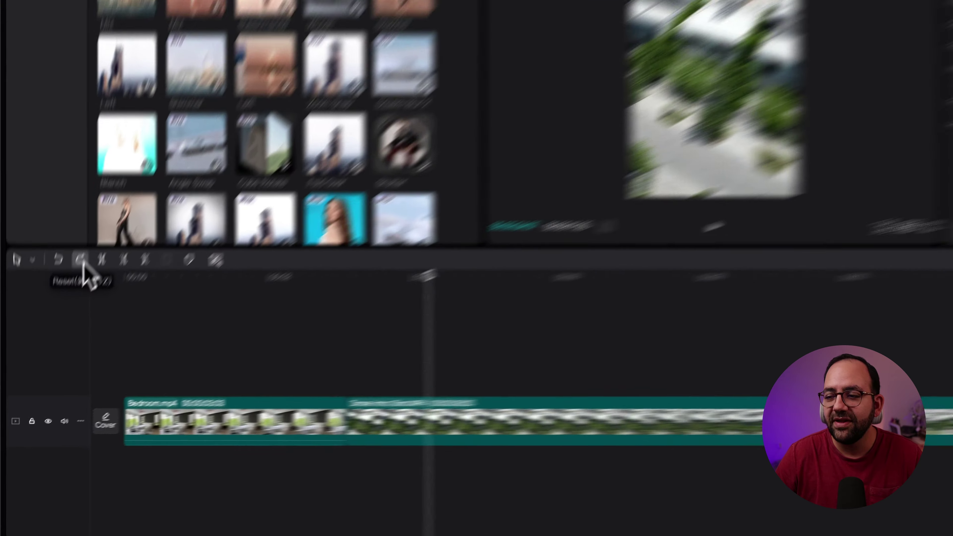
click(59, 312)
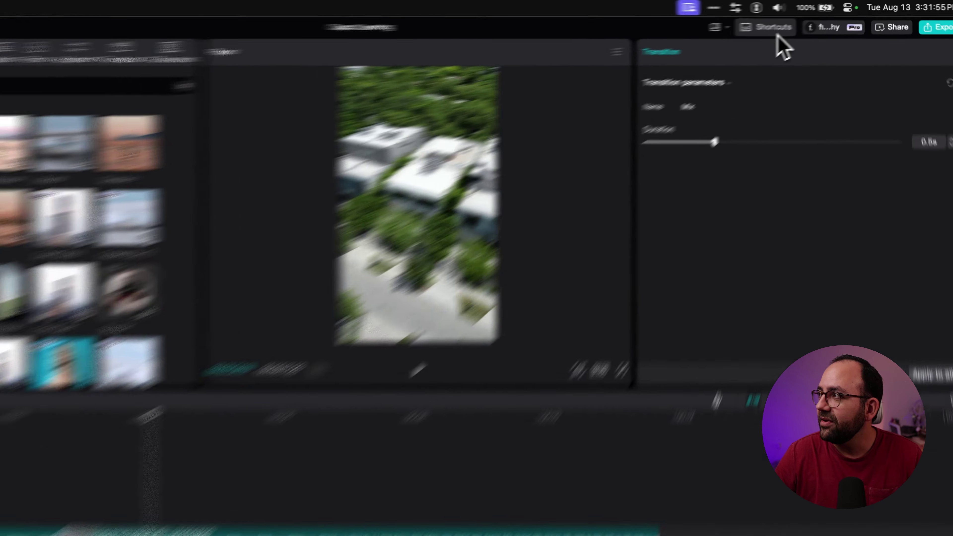
- Look through the list of timeline keyboard shortcuts
click(799, 24)
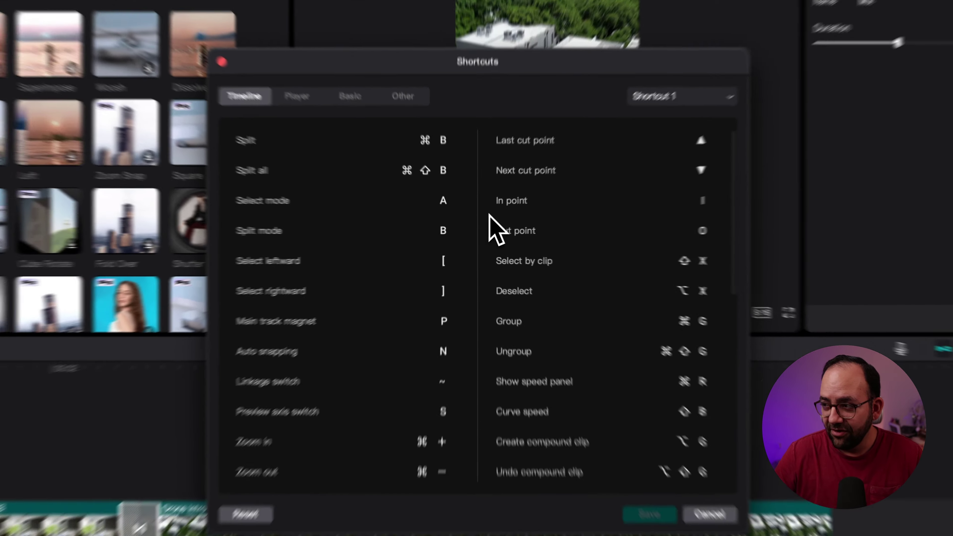
scroll(452, 252, down, 3)
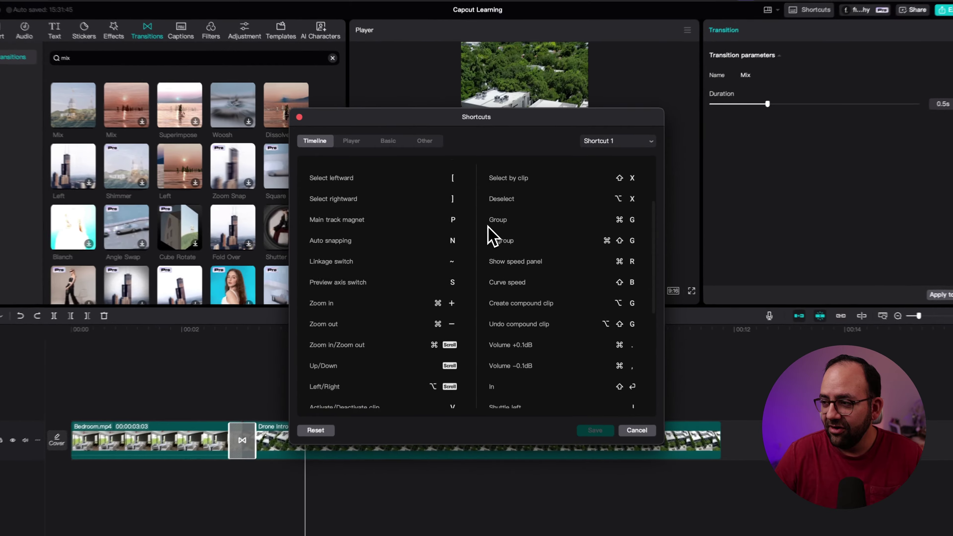
scroll(492, 236, down, 5)
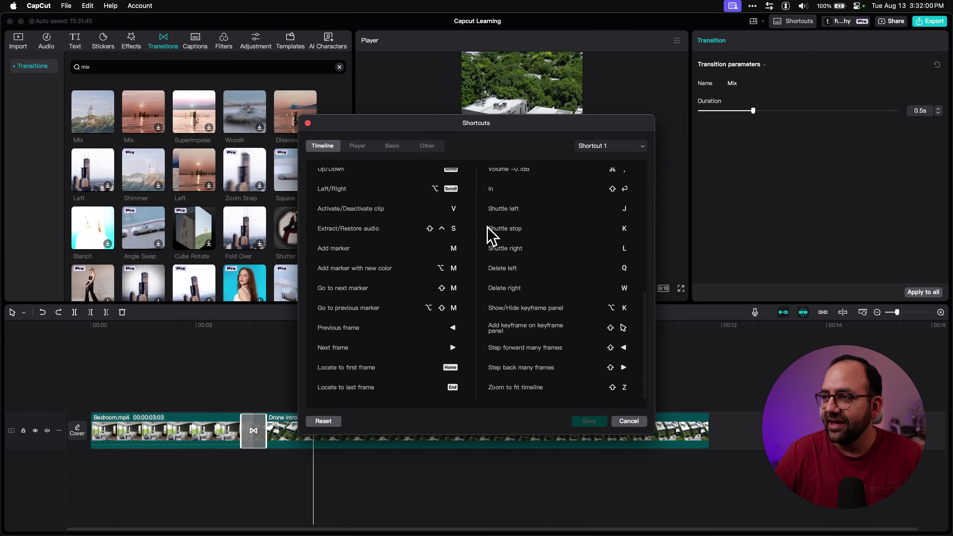
scroll(489, 234, up, 1)
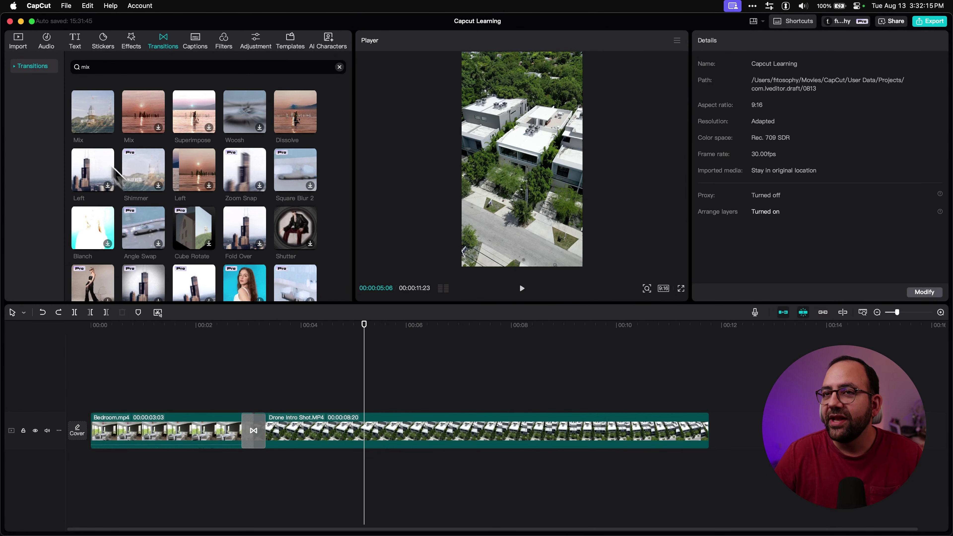
- Return to the imported media and delete both clips from the timeline
click(20, 41)
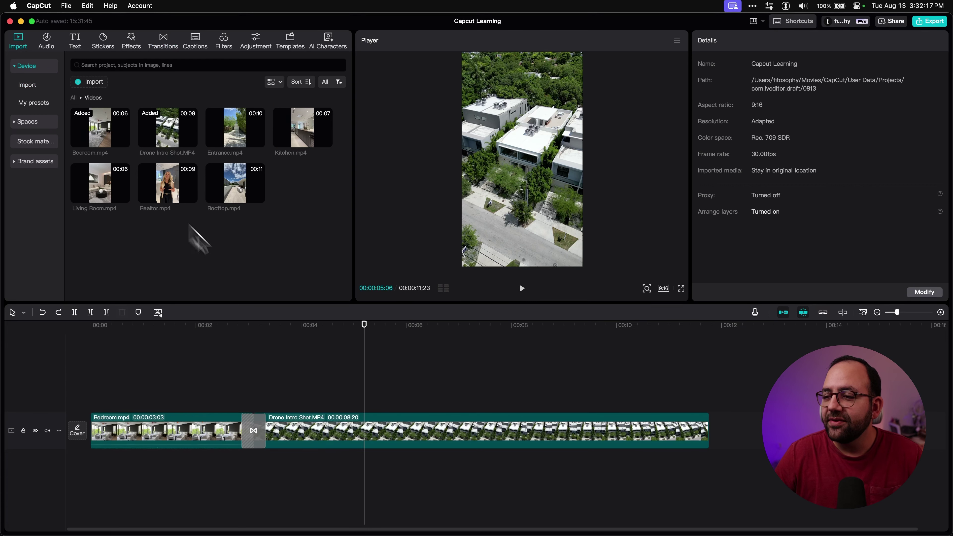
drag(331, 388, 215, 446)
key(BackSpace)
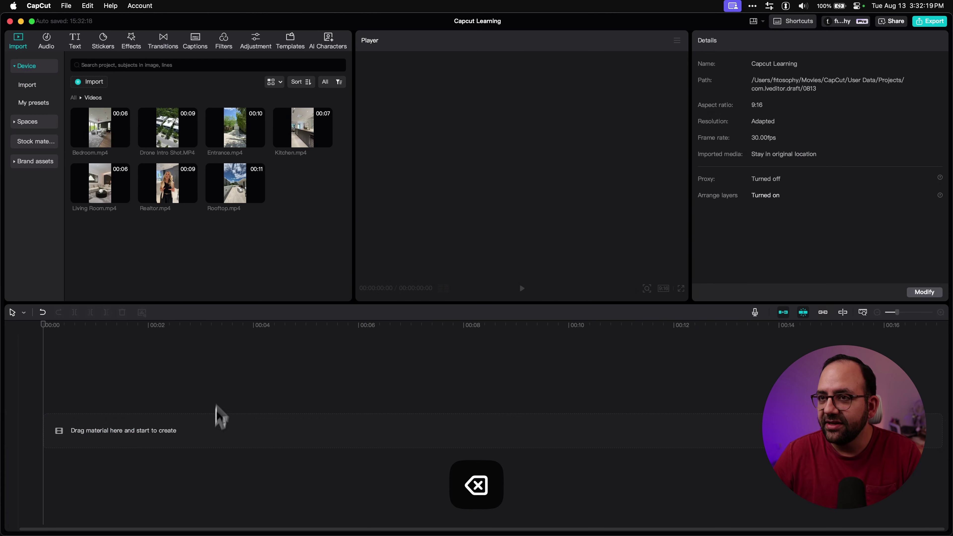
- Place the full Bedroom.mp4 clip on the timeline, scrub through it, and undo the placement
click(109, 125)
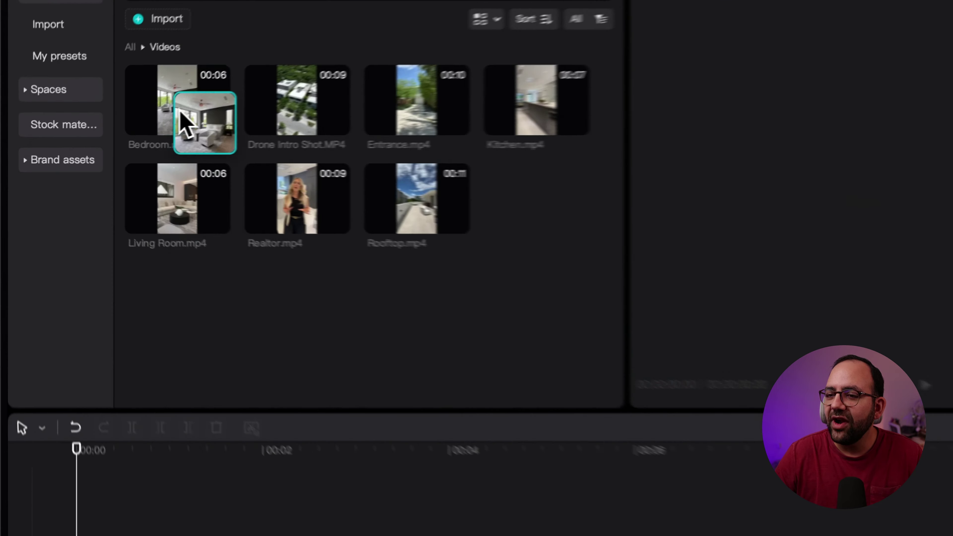
drag(106, 137, 46, 431)
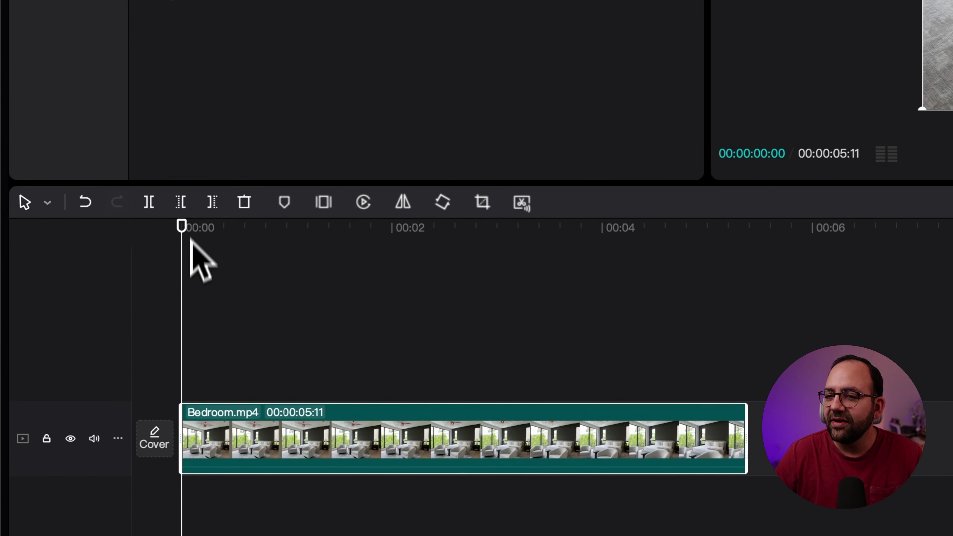
drag(183, 224, 361, 227)
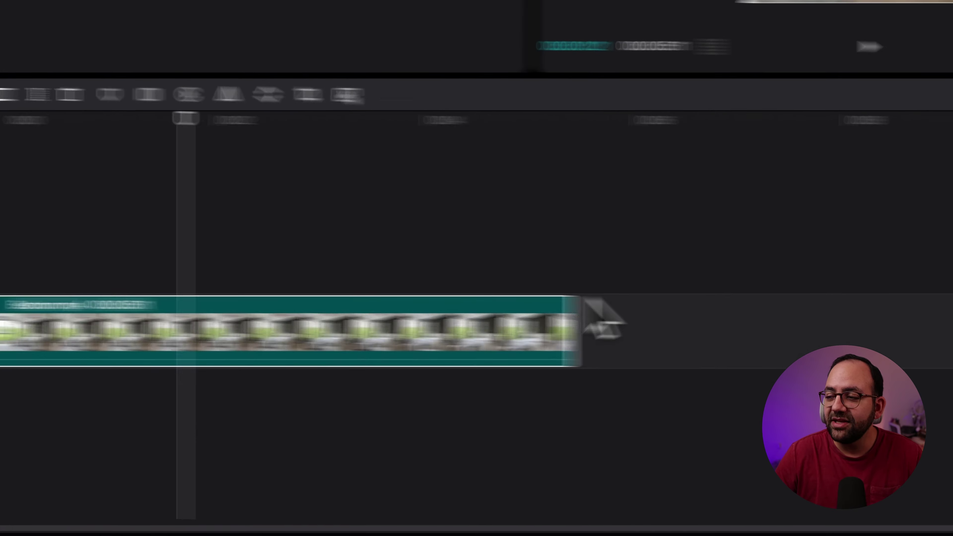
key(super+z)
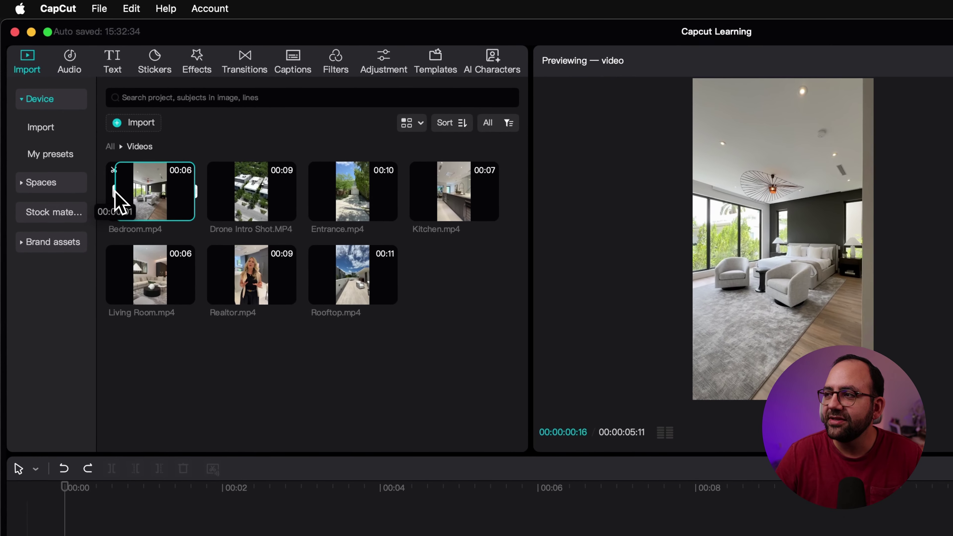
- Mark Bedroom.mp4 in the media library from about 00:00:01:10 to 00:00:04:05 and place that portion at the timeline's start
drag(114, 190, 130, 196)
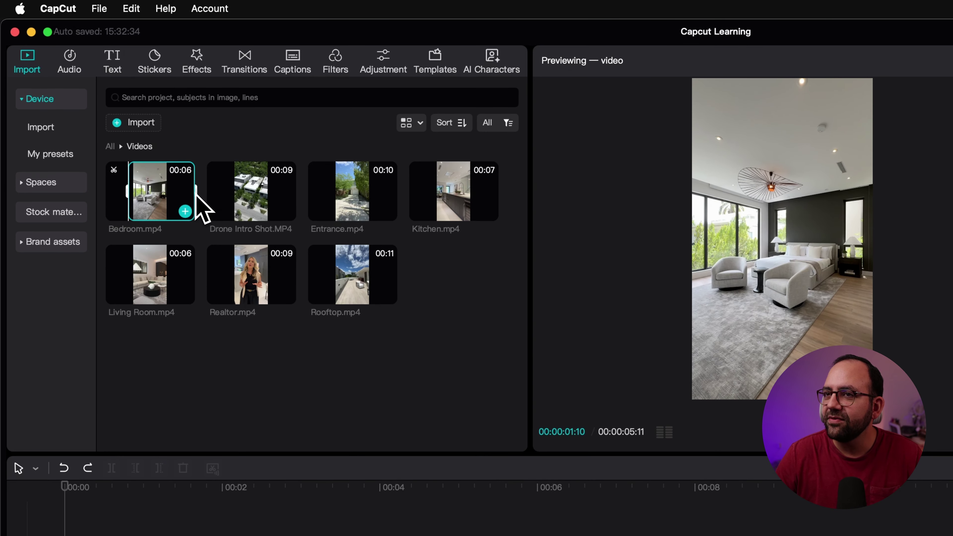
drag(196, 192, 177, 194)
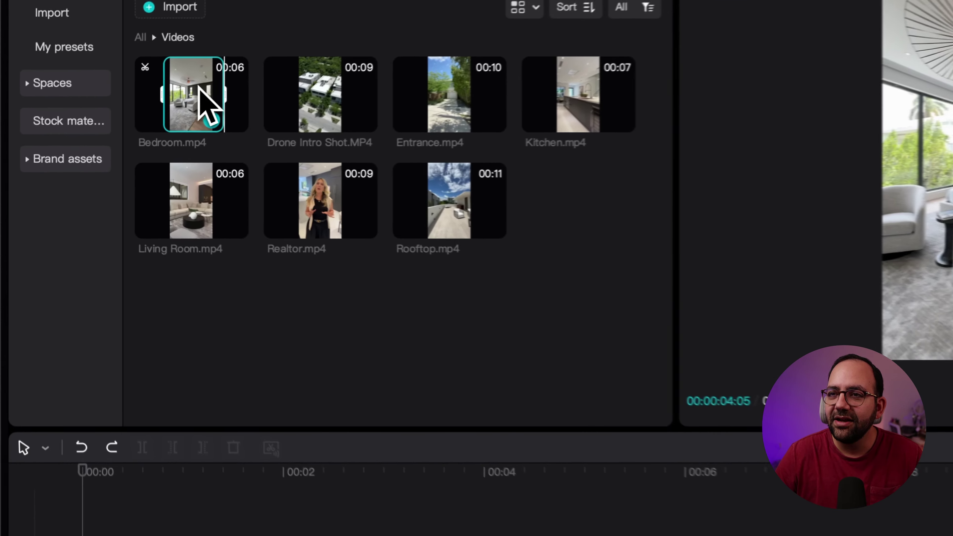
drag(105, 124, 80, 417)
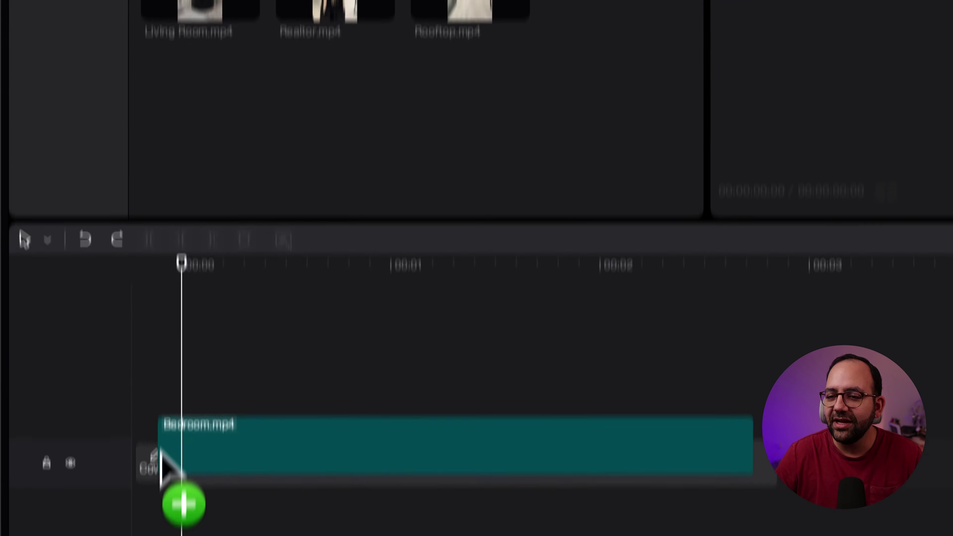
drag(161, 465, 167, 449)
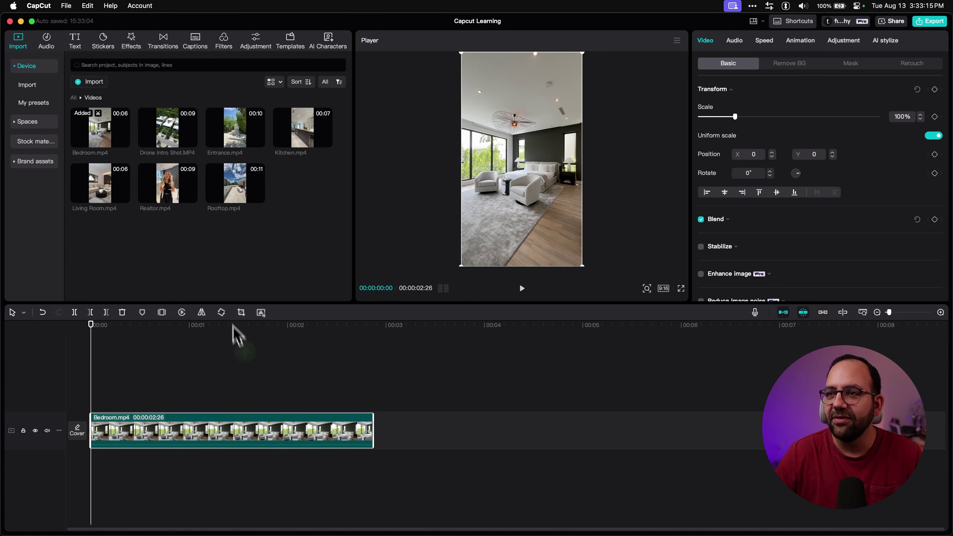
- Add trimmed portions of Drone Intro Shot.MP4, Entrance.mp4 and Kitchen.mp4 before Bedroom, and of Living Room.mp4 after it
click(175, 137)
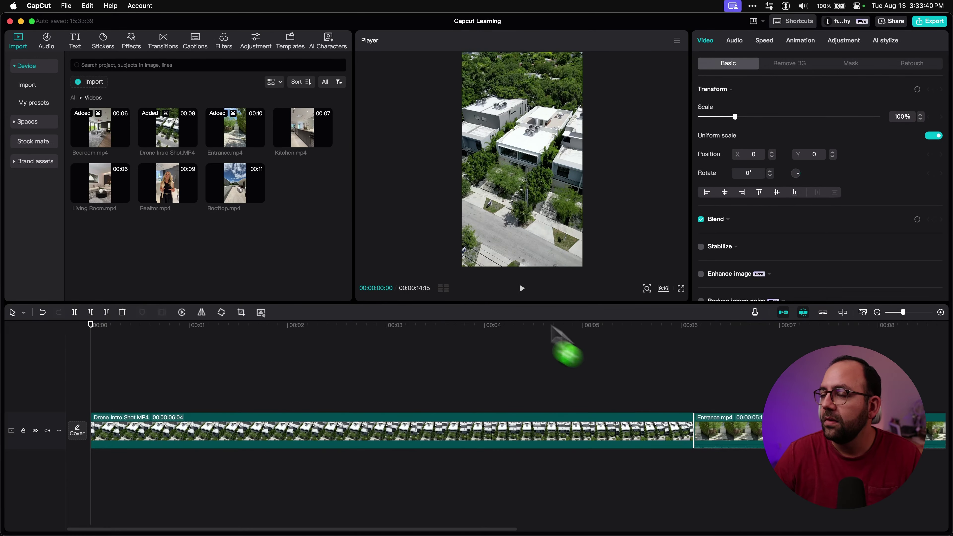
click(286, 129)
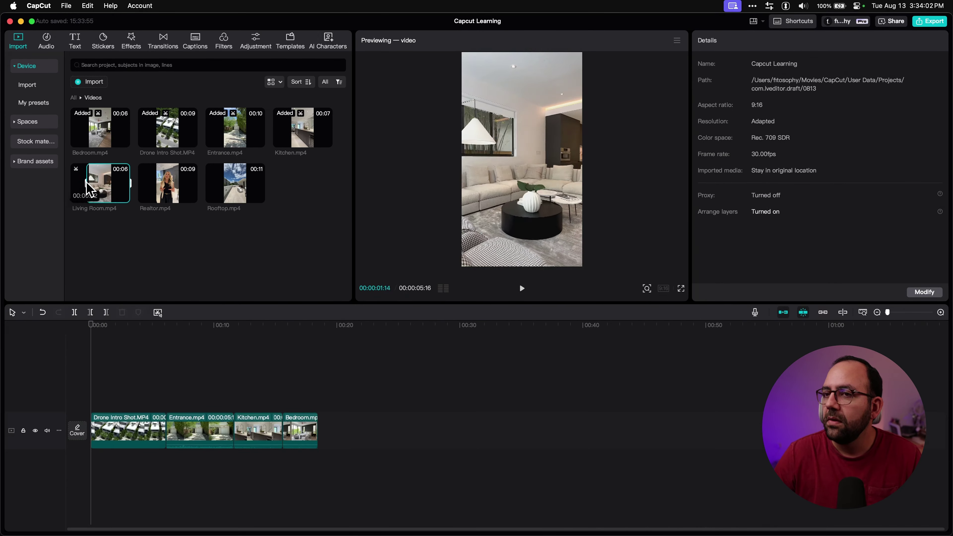
drag(100, 184, 285, 431)
drag(235, 183, 350, 437)
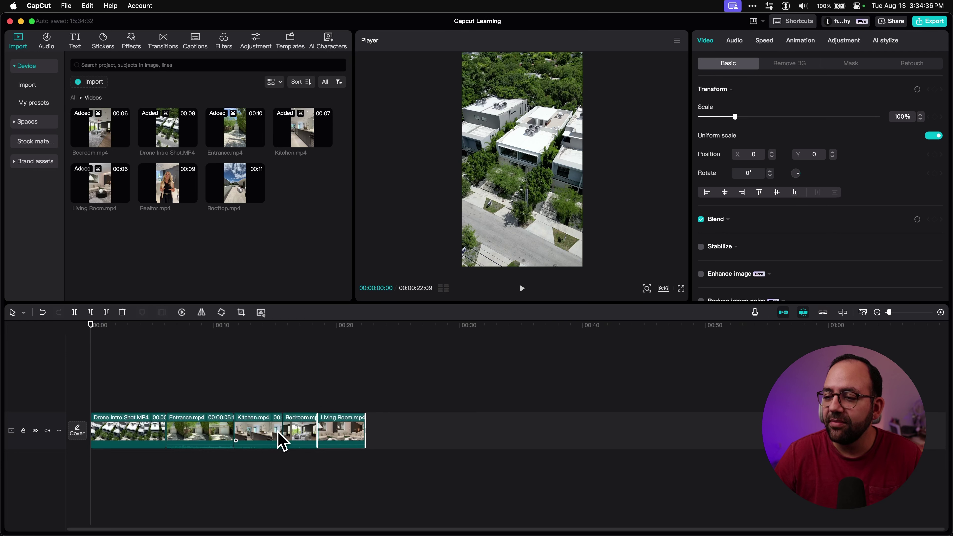
- Move the Living Room clip between Kitchen and Bedroom, and turn off the main track magnet
drag(354, 437, 302, 442)
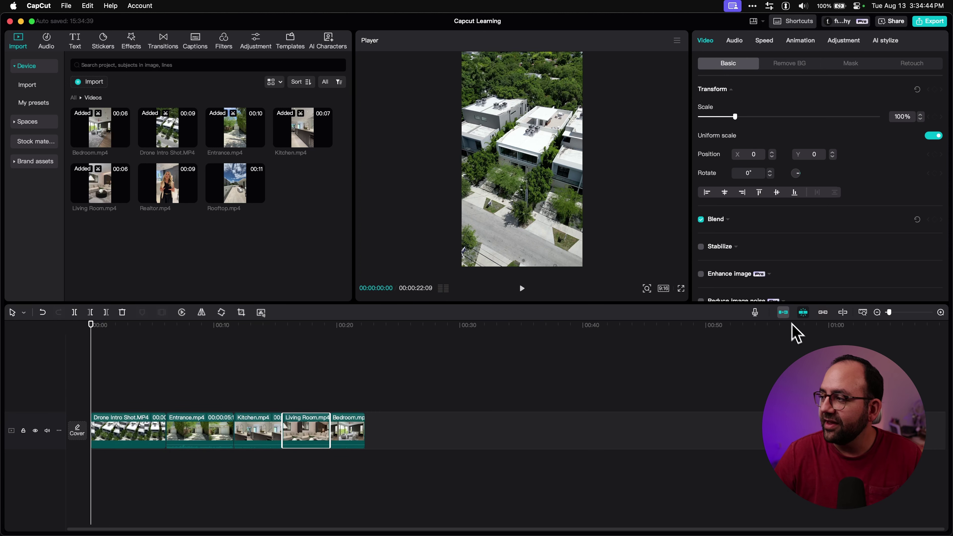
click(784, 313)
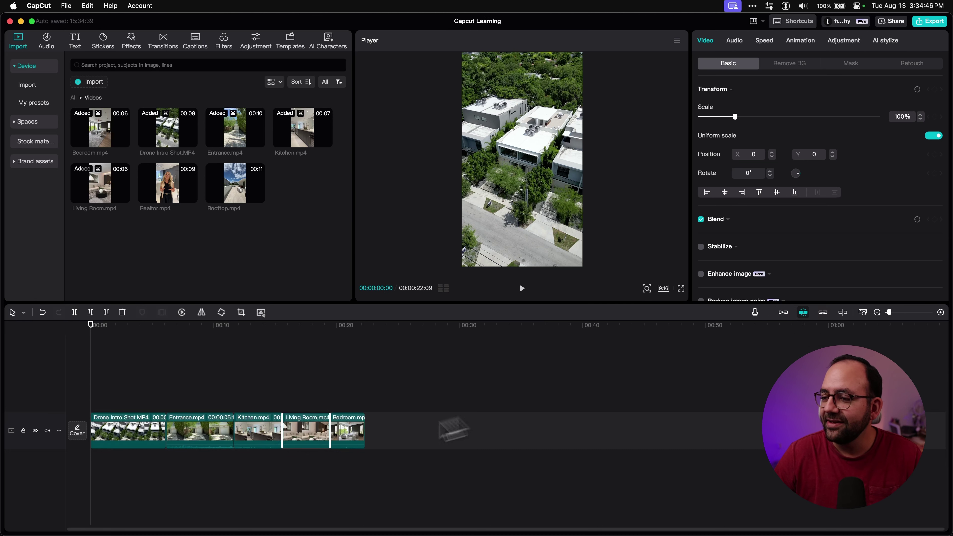
- Turn the main track magnet back on and add a trimmed 00:00:07:21 portion of Rooftop.mp4 after the Bedroom clip
mouse_move(306, 431)
mouse_down()
mouse_move(341, 394)
mouse_move(399, 413)
mouse_move(403, 448)
mouse_move(319, 414)
mouse_move(297, 440)
mouse_move(324, 438)
mouse_up()
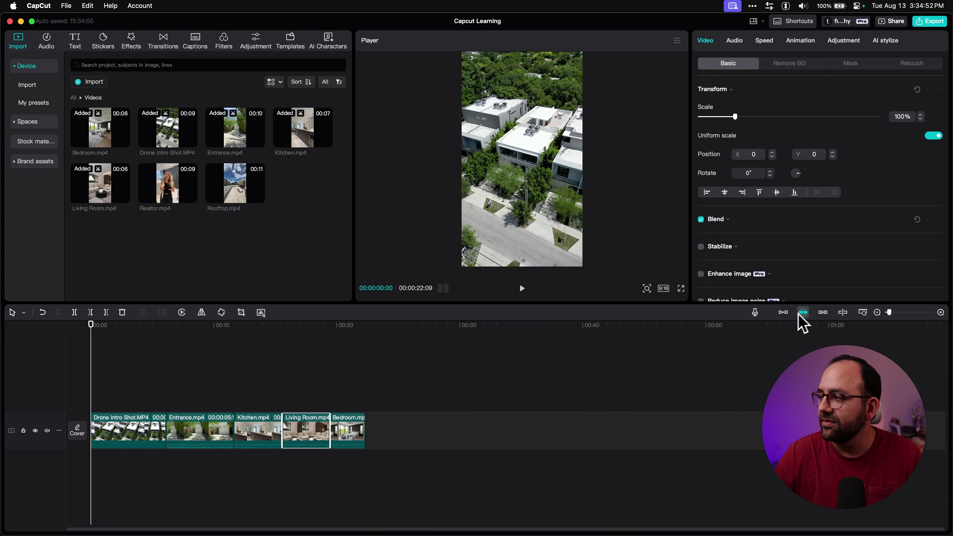
click(783, 312)
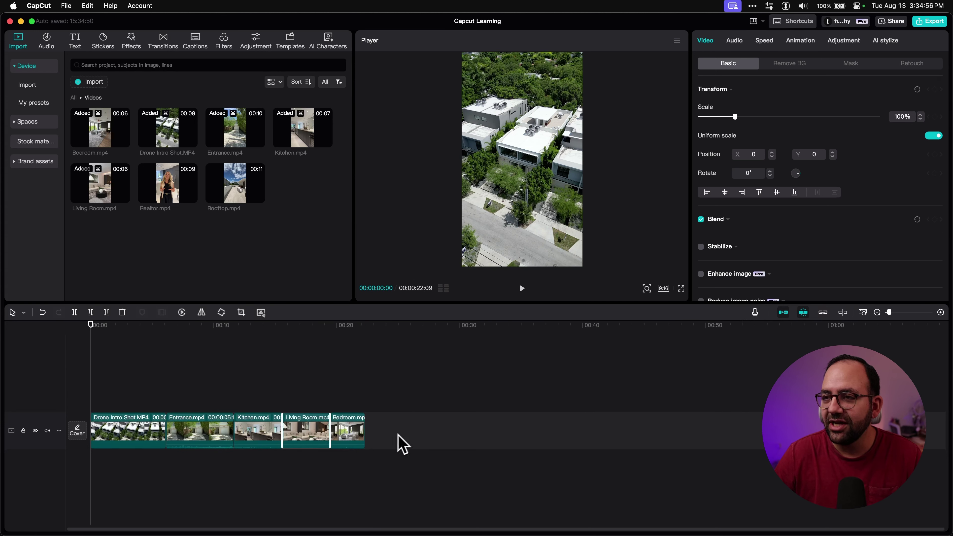
click(240, 199)
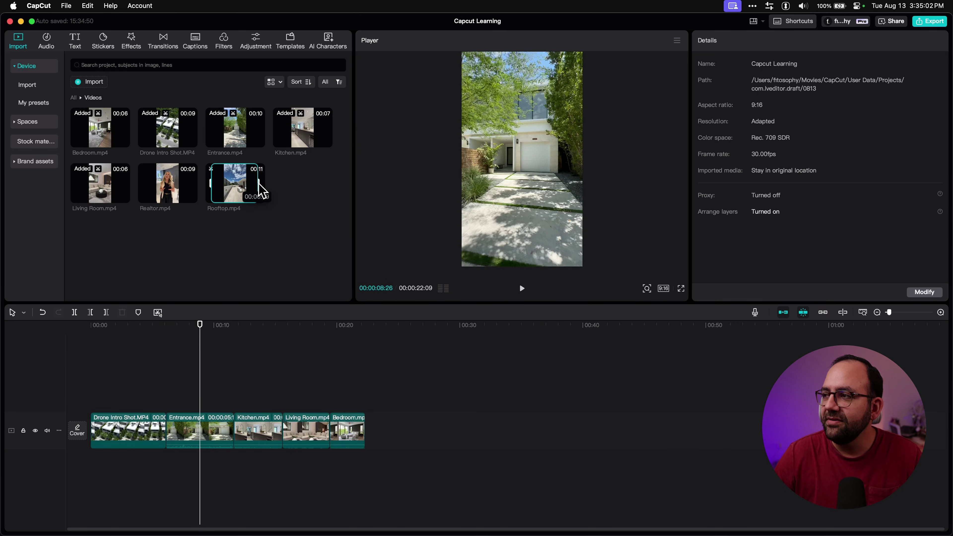
click(249, 192)
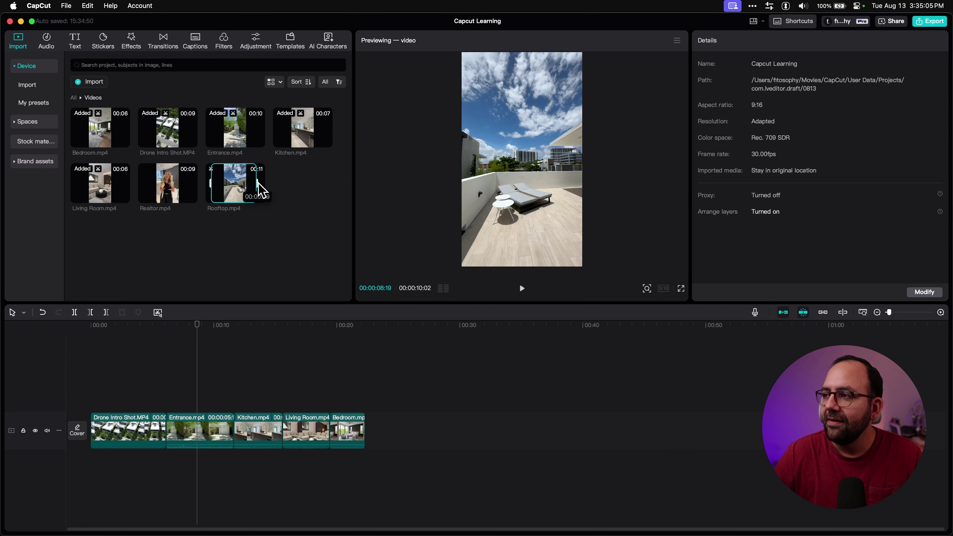
drag(255, 187, 367, 434)
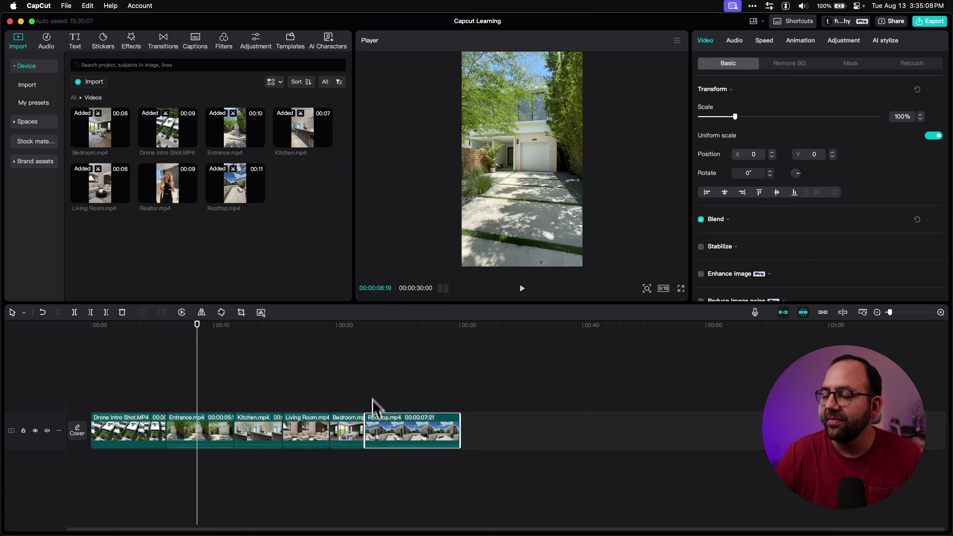
- Play the assembled house tour from the start of the timeline through to the Rooftop clip
drag(129, 330, 74, 345)
key(space)
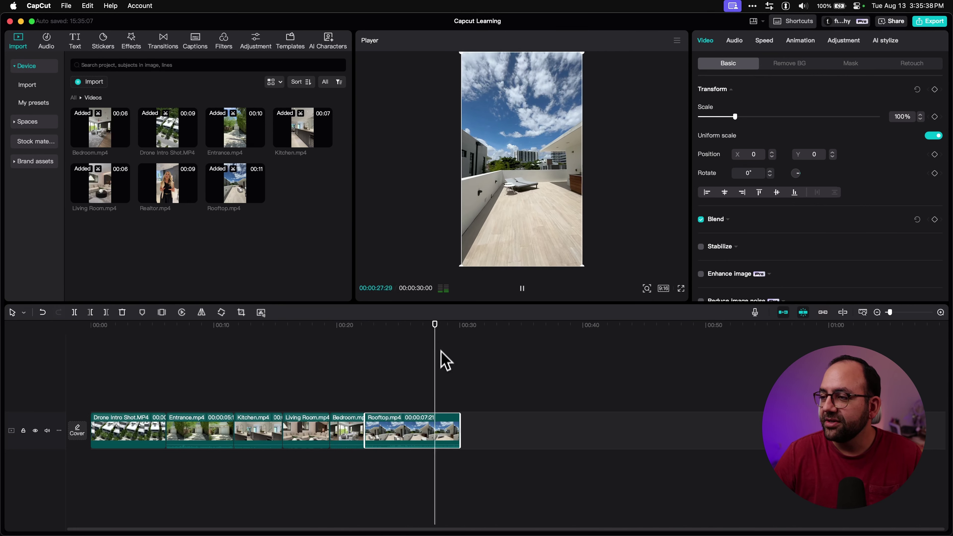
key(space)
- Reverse the Drone Intro Shot.MP4 clip on the timeline
drag(241, 326, 129, 325)
click(134, 435)
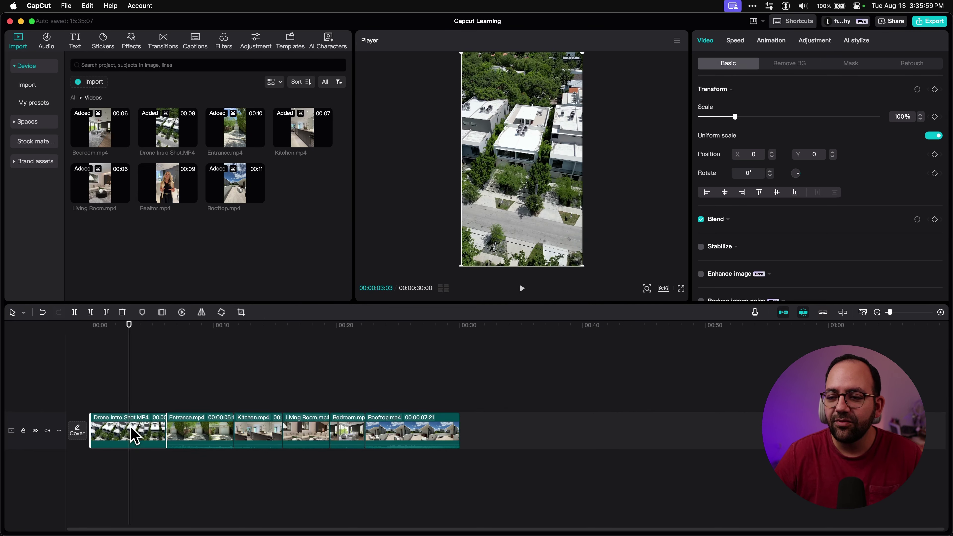
right_click(133, 435)
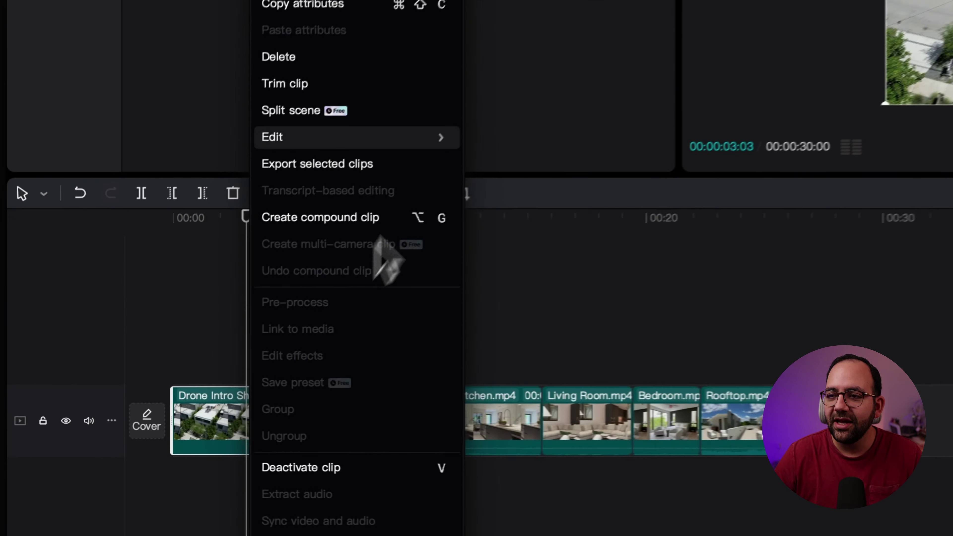
mouse_move(216, 285)
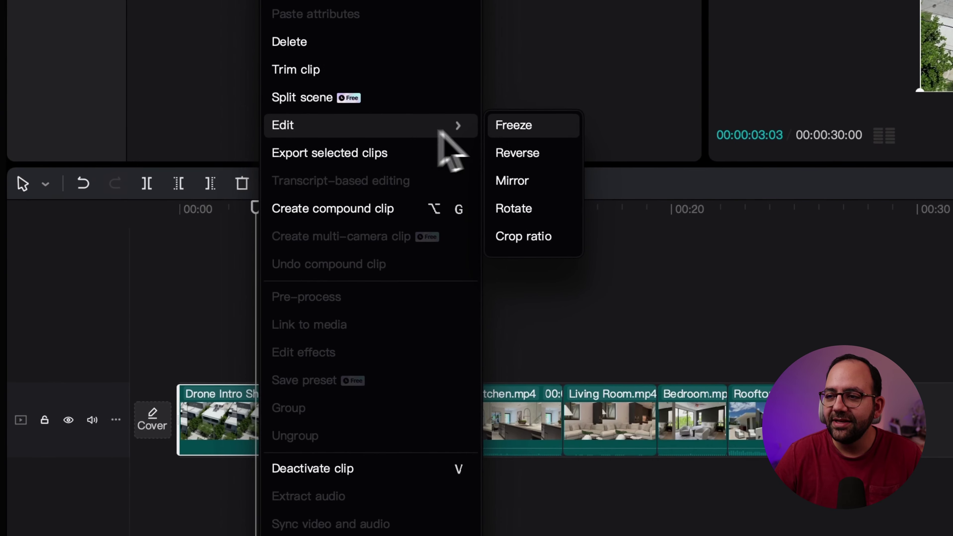
click(549, 155)
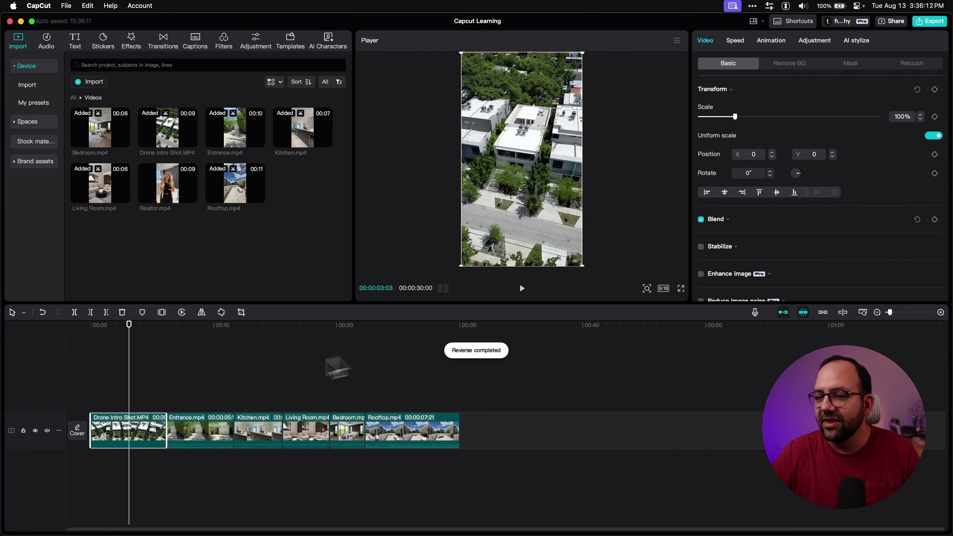
- Play the reversed drone clip from the start of the timeline into the Entrance clip
drag(107, 338, 94, 334)
key(space)
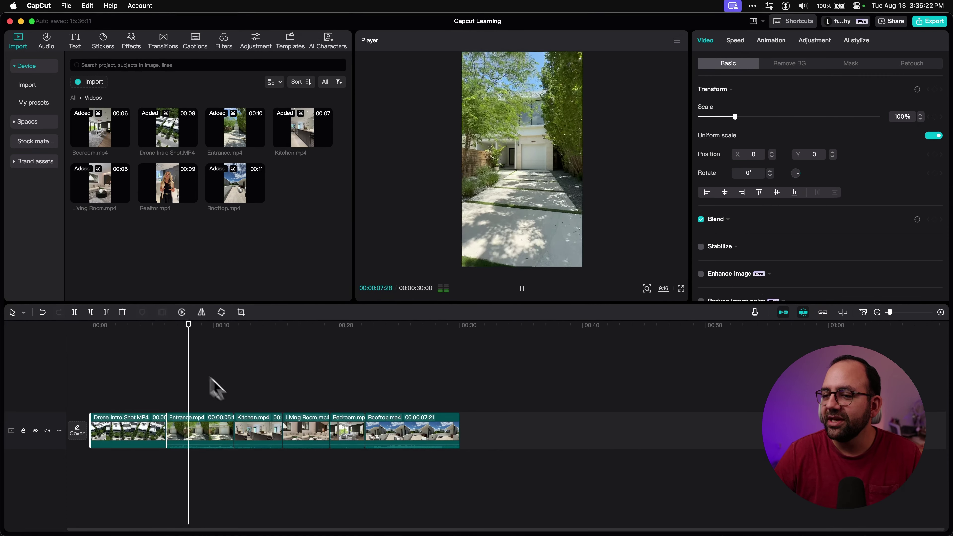
key(space)
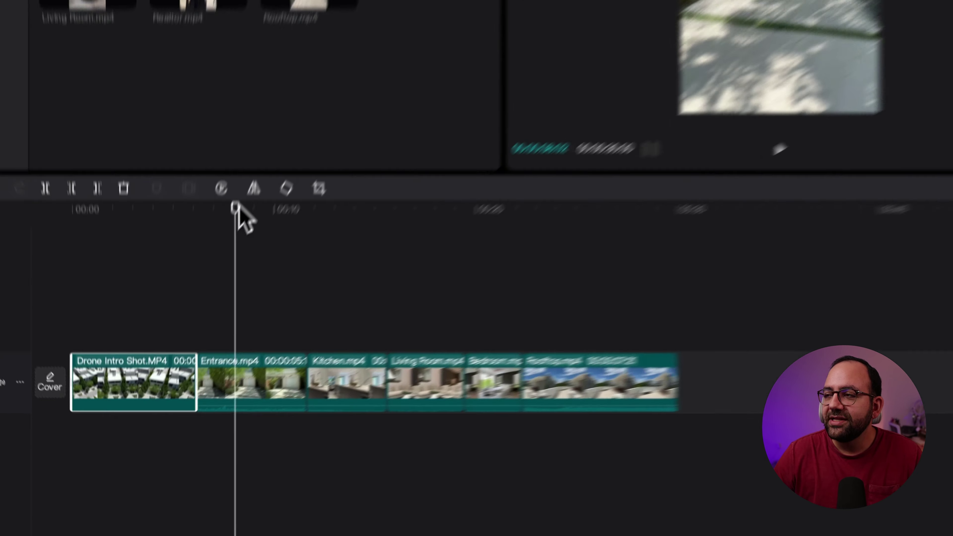
- Add a scale keyframe at 100% at the start of the Kitchen clip, at 00:00:11:19
drag(190, 324, 233, 326)
drag(352, 147, 367, 148)
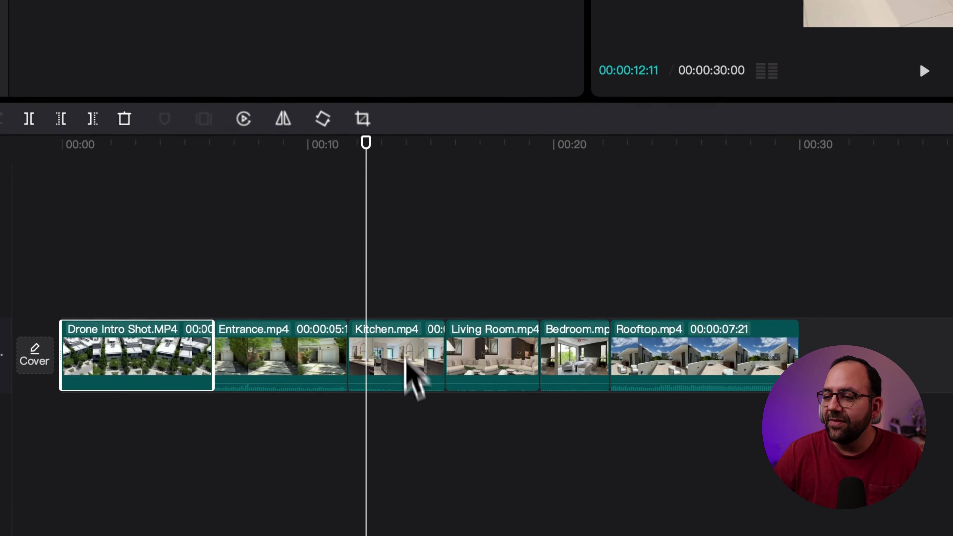
click(416, 377)
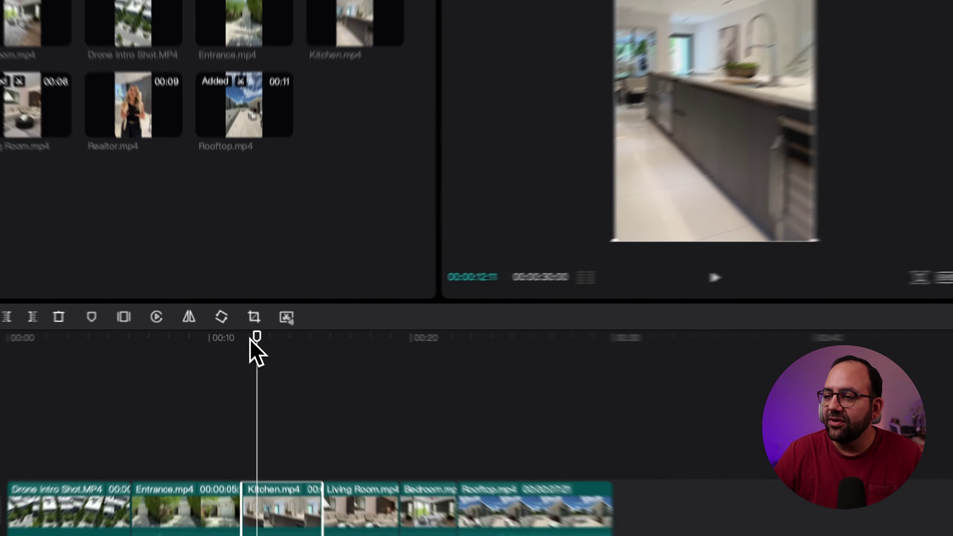
mouse_move(238, 329)
mouse_down()
mouse_move(273, 351)
mouse_move(251, 351)
mouse_move(306, 346)
mouse_move(248, 341)
mouse_up()
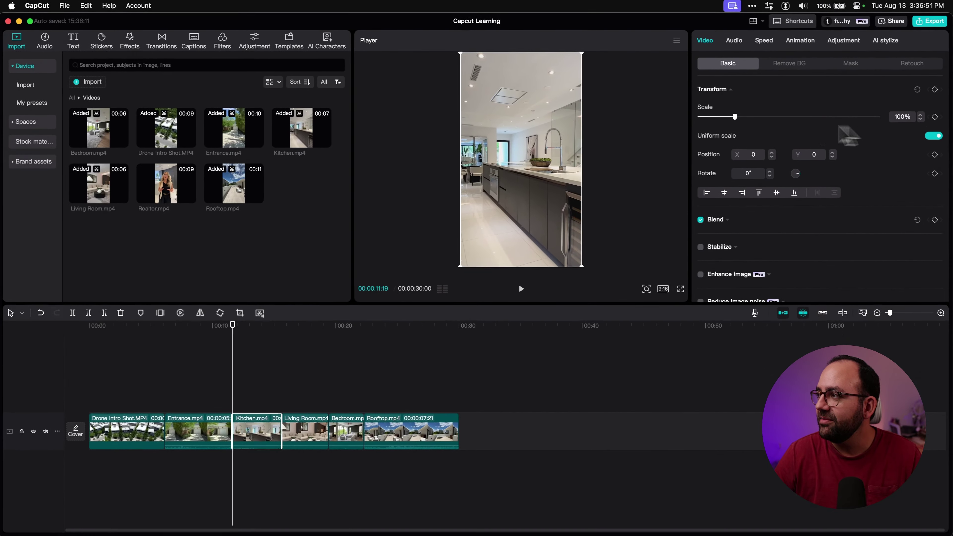
click(935, 116)
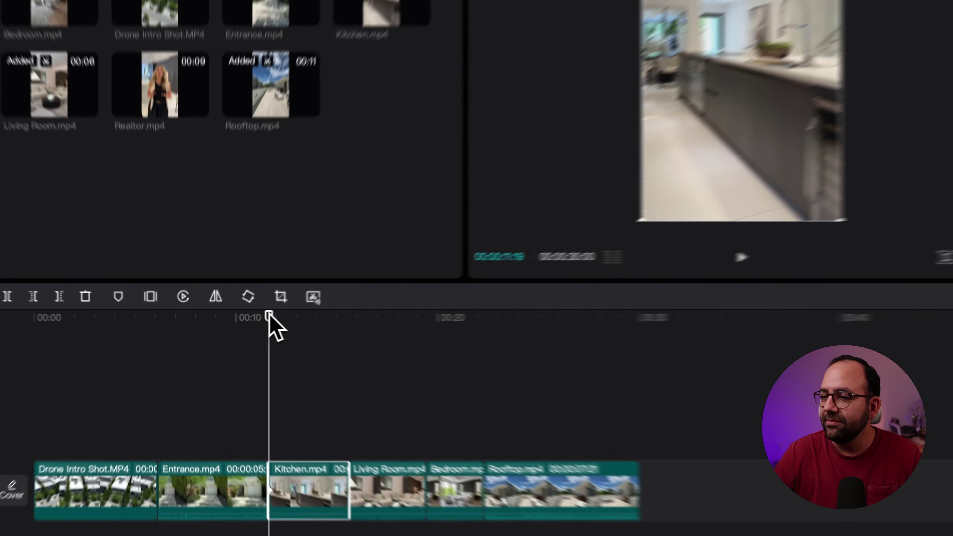
- Add a second scale keyframe near the Kitchen clip's end, at 00:00:15:09, and set its scale to 114%
drag(234, 323, 279, 320)
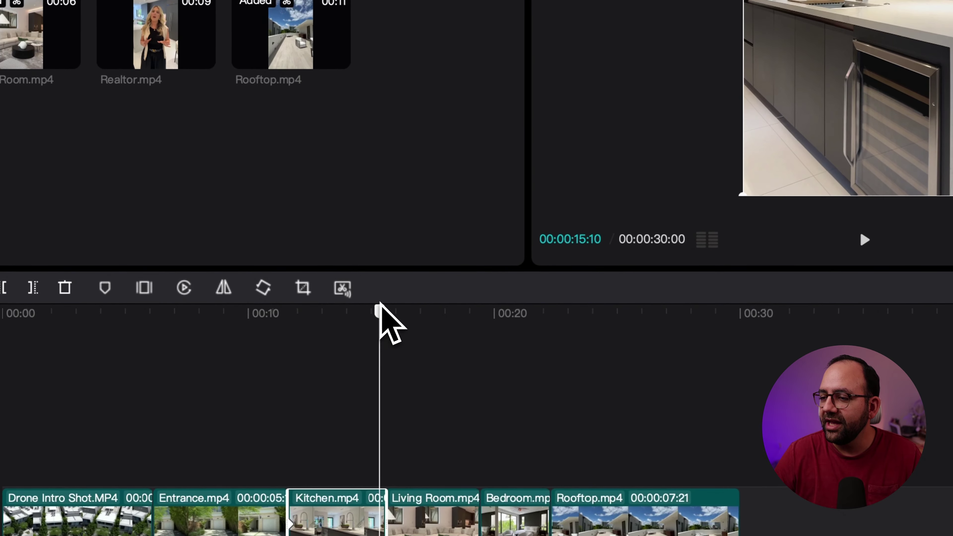
drag(380, 304, 378, 305)
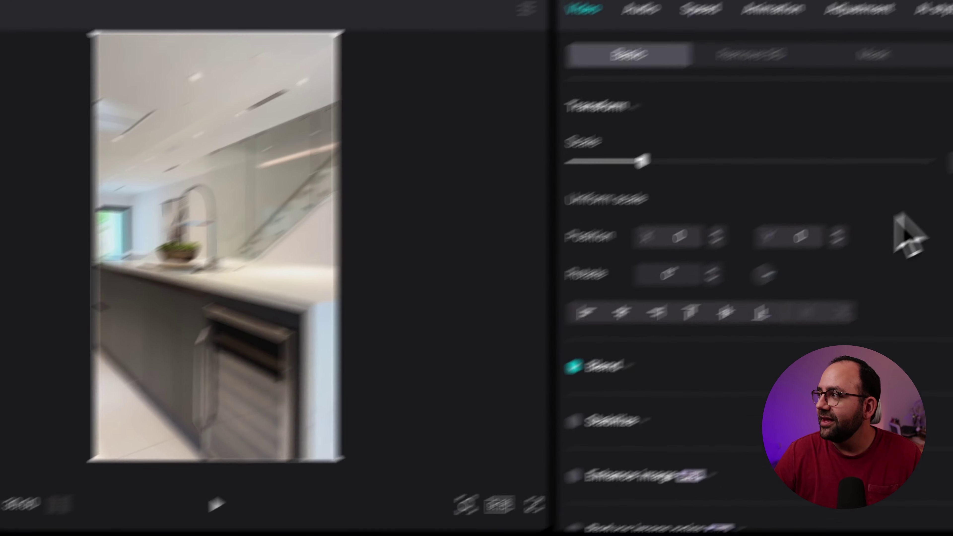
click(916, 227)
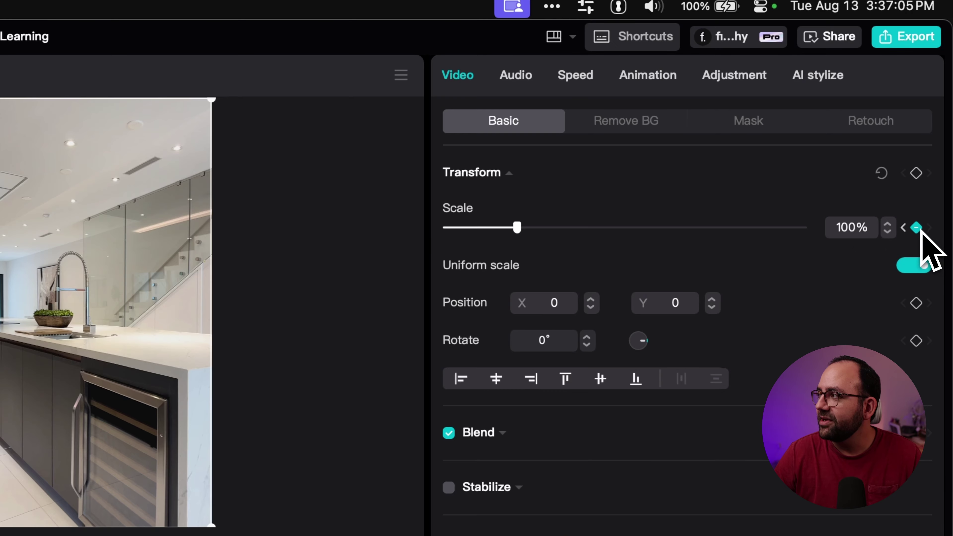
drag(511, 226, 525, 228)
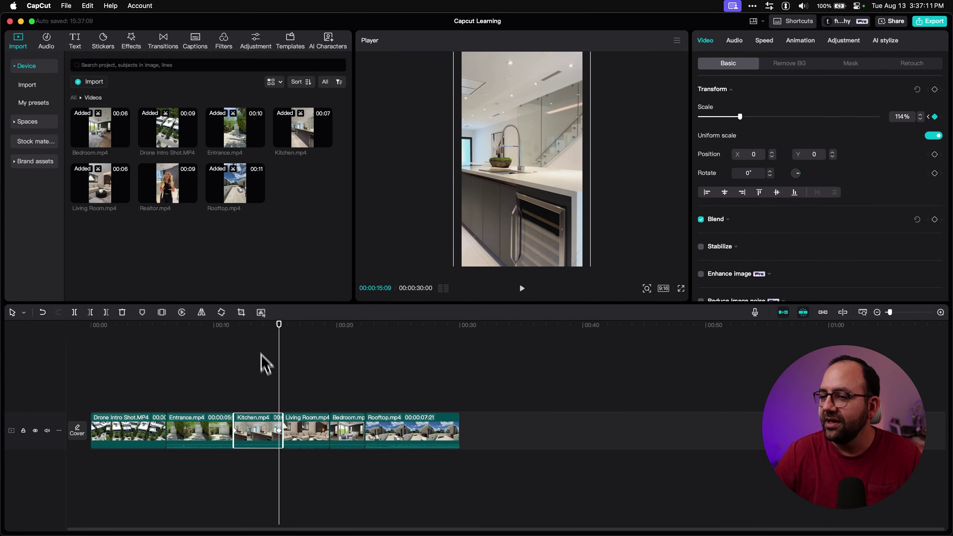
- Play and scrub through the Kitchen clip to review its keyframed zoom
drag(253, 329, 221, 331)
key(space)
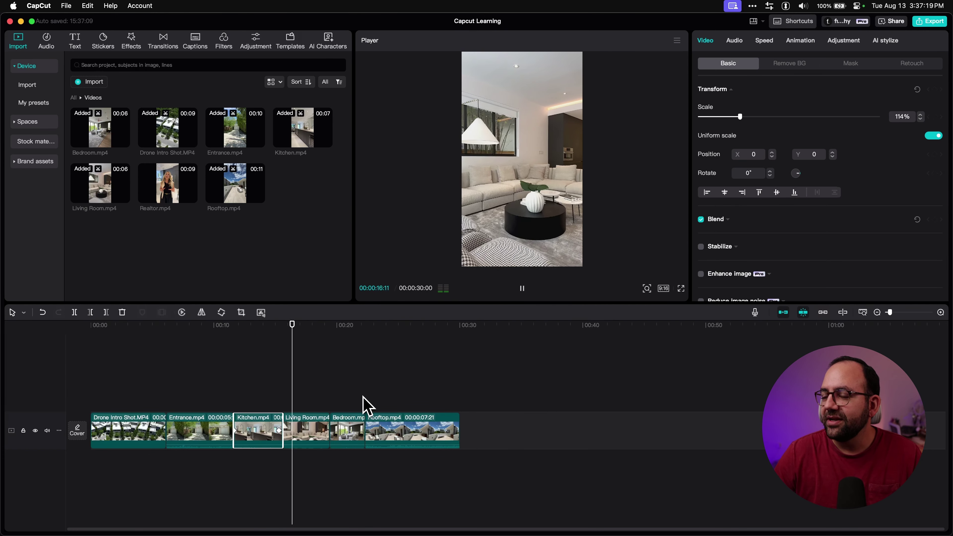
key(space)
mouse_move(241, 329)
mouse_down()
mouse_move(231, 329)
mouse_move(250, 331)
mouse_up()
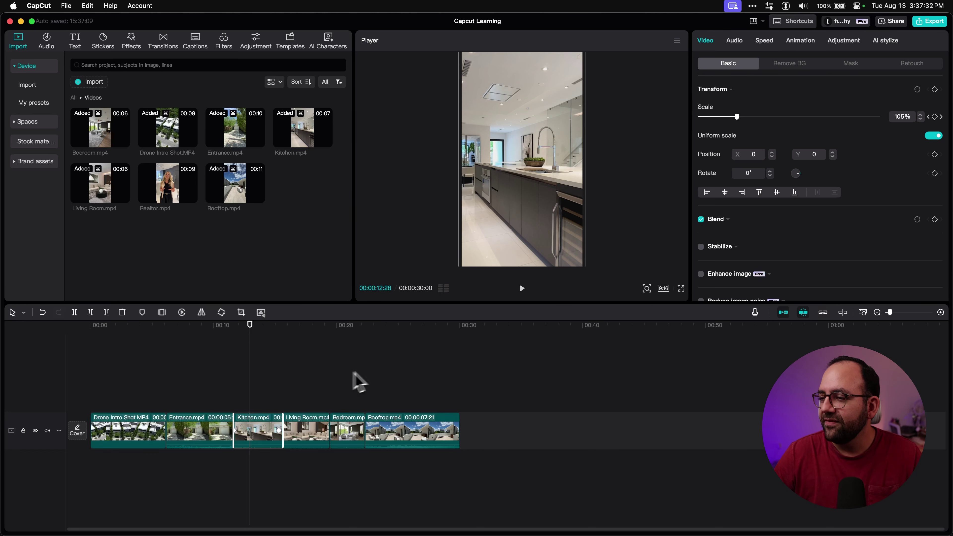
- Adjust the Drone Intro Shot clip's colors: set saturation to 12, contrast to 6 and highlight to -13, and raise the shadows slightly
click(136, 325)
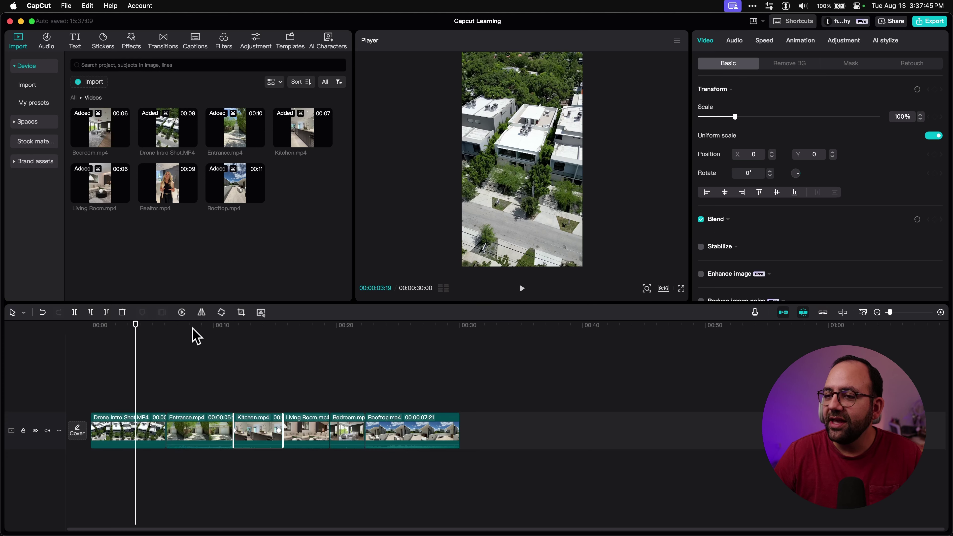
drag(193, 335, 131, 339)
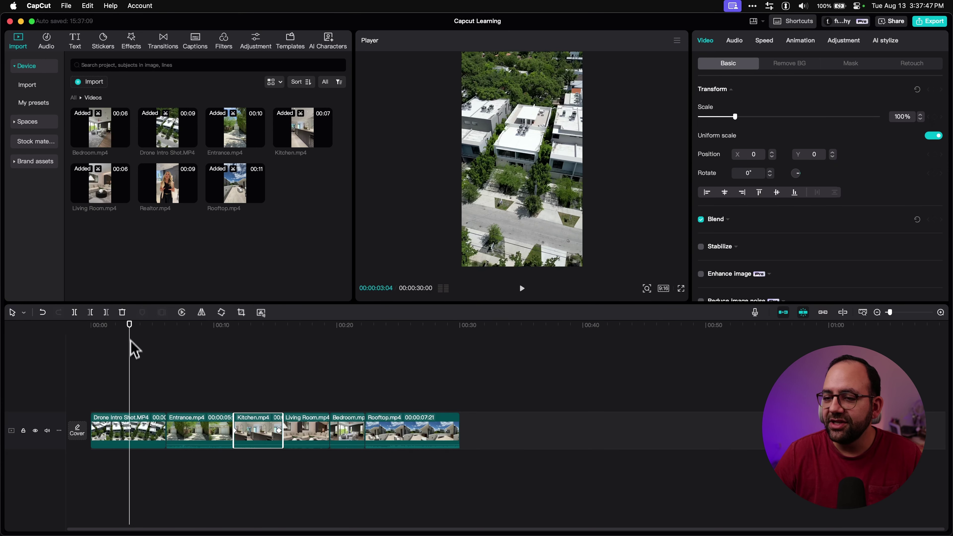
click(150, 435)
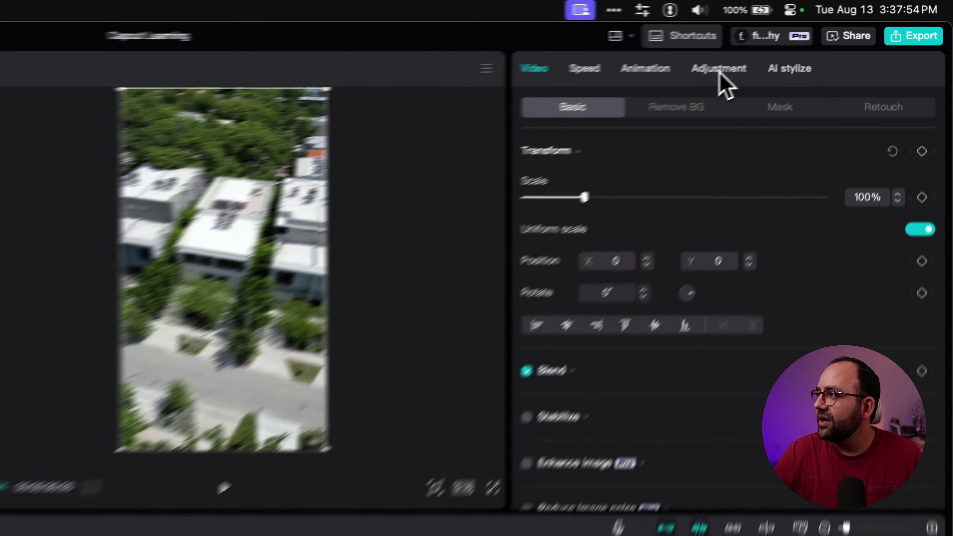
click(814, 41)
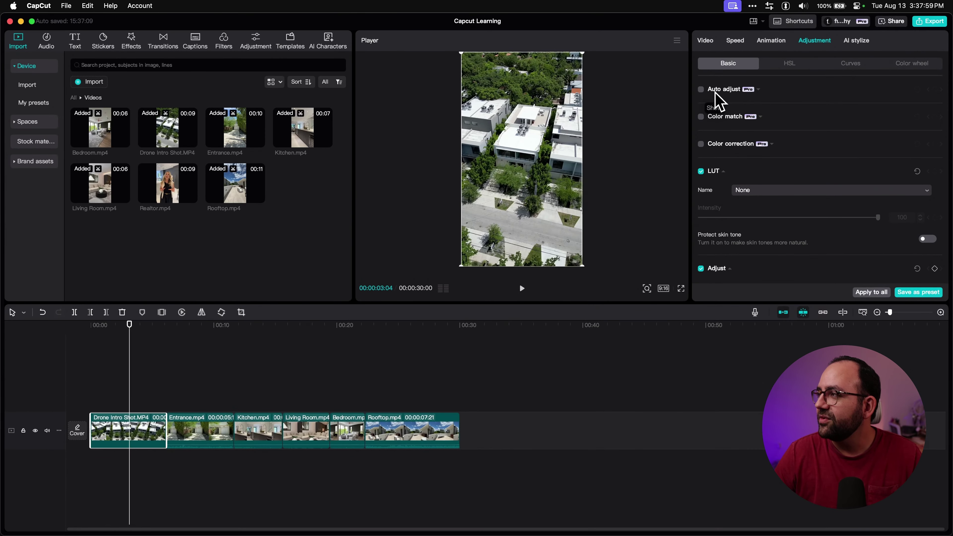
scroll(741, 145, down, 2)
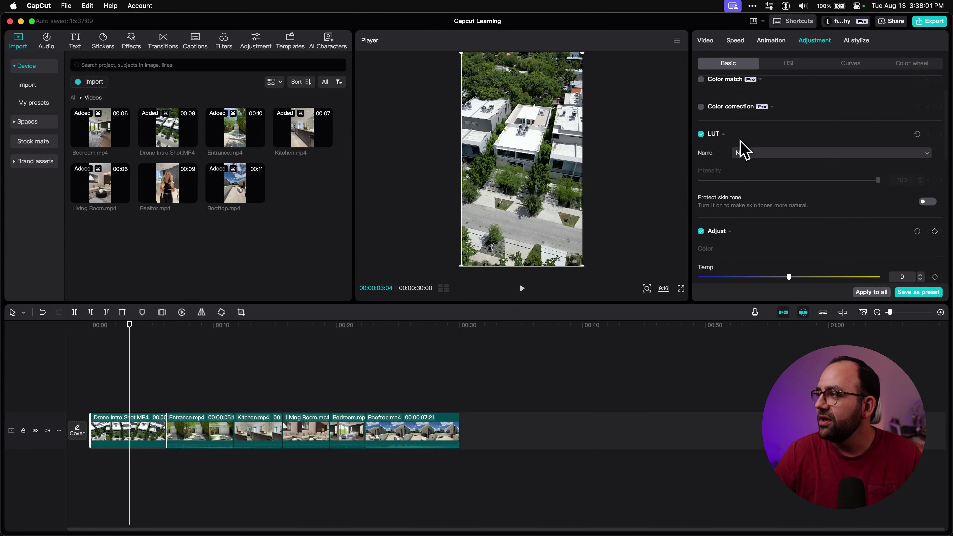
scroll(746, 150, down, 10)
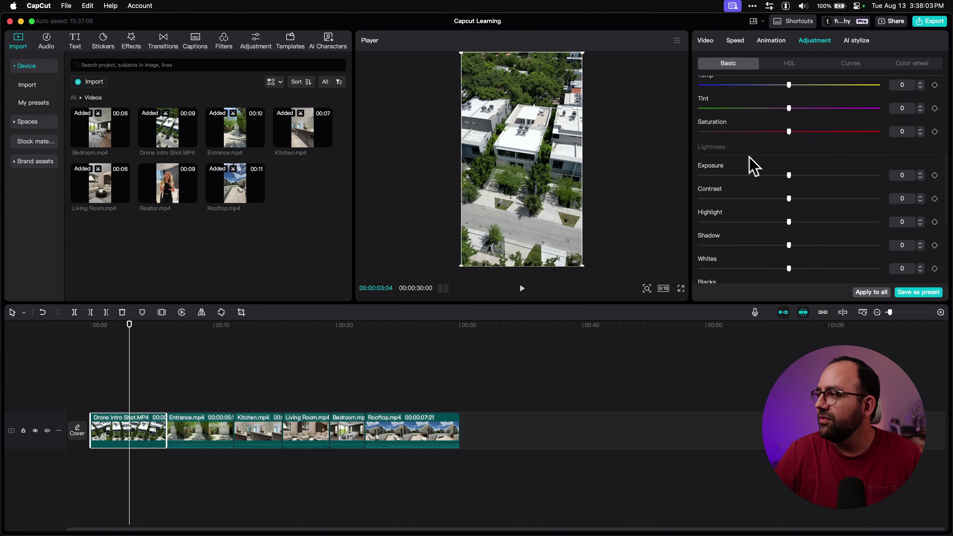
scroll(783, 143, up, 3)
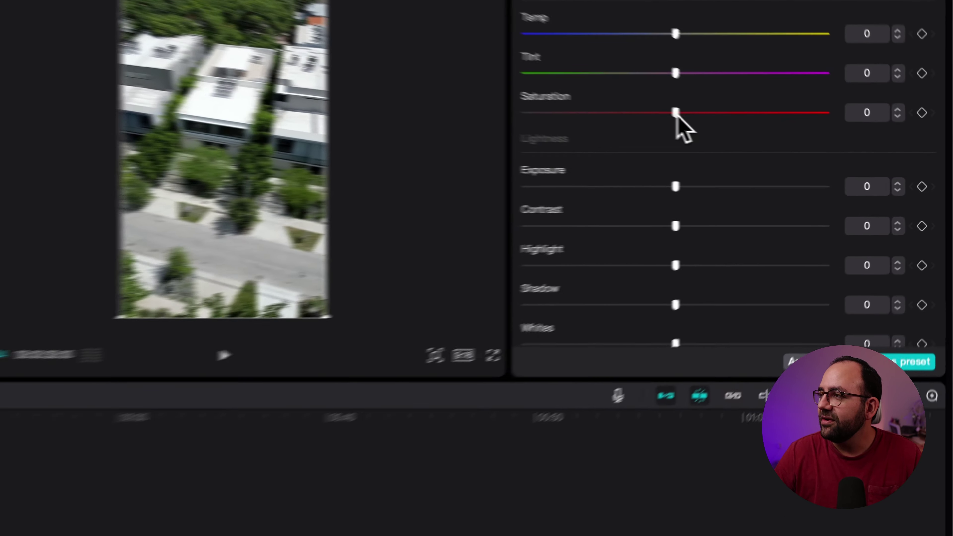
drag(789, 147, 809, 145)
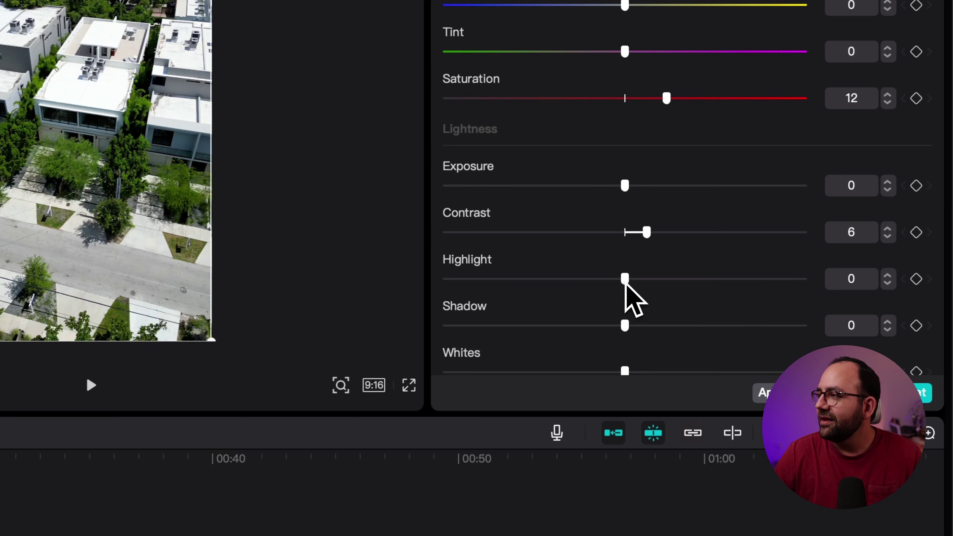
drag(625, 282, 577, 280)
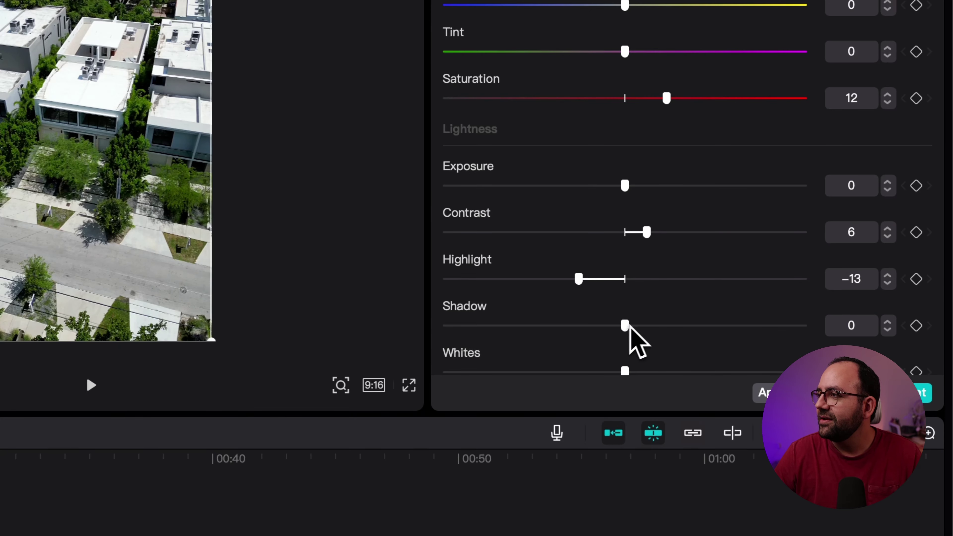
drag(628, 325, 654, 322)
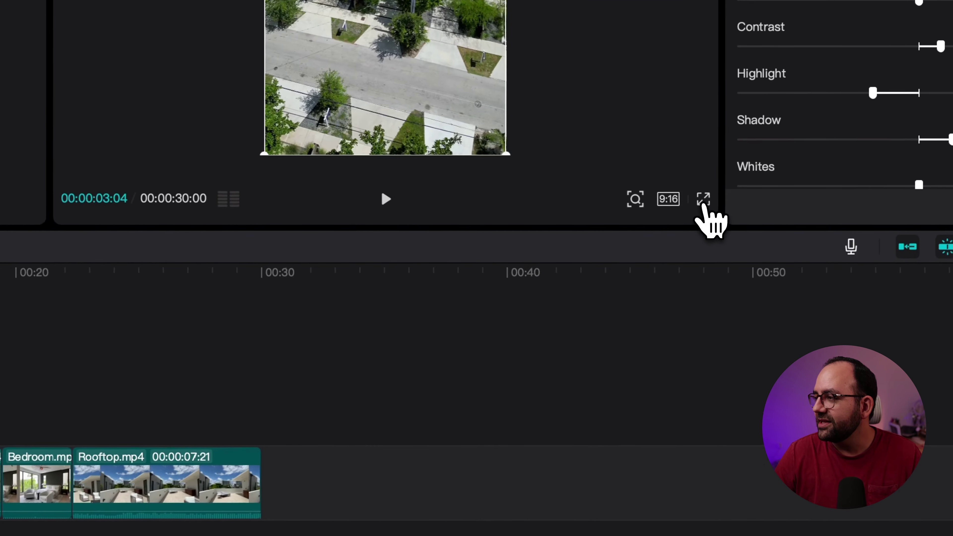
- Play the color-adjusted drone clip in full screen from 00:00:03:04 to about 00:00:04:20, and return to the editor
click(680, 288)
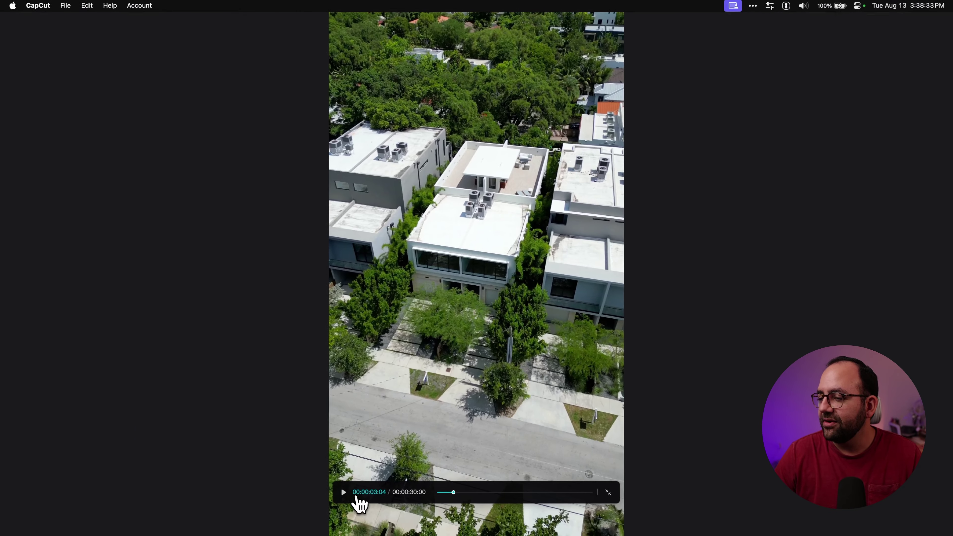
click(343, 492)
click(344, 492)
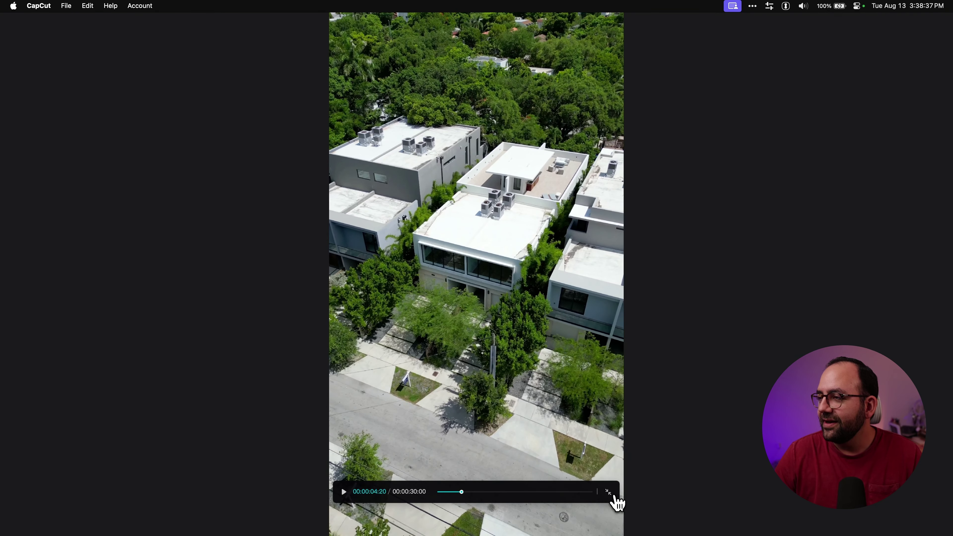
click(608, 492)
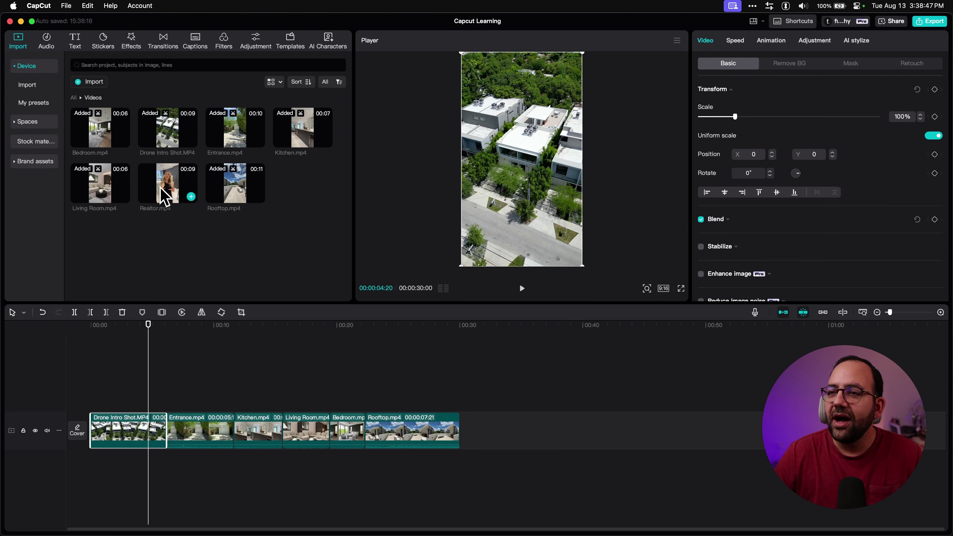
- Place Realtor.mp4 on a new track above the house clips, starting at the Kitchen clip, and play the overlap
drag(177, 196, 236, 397)
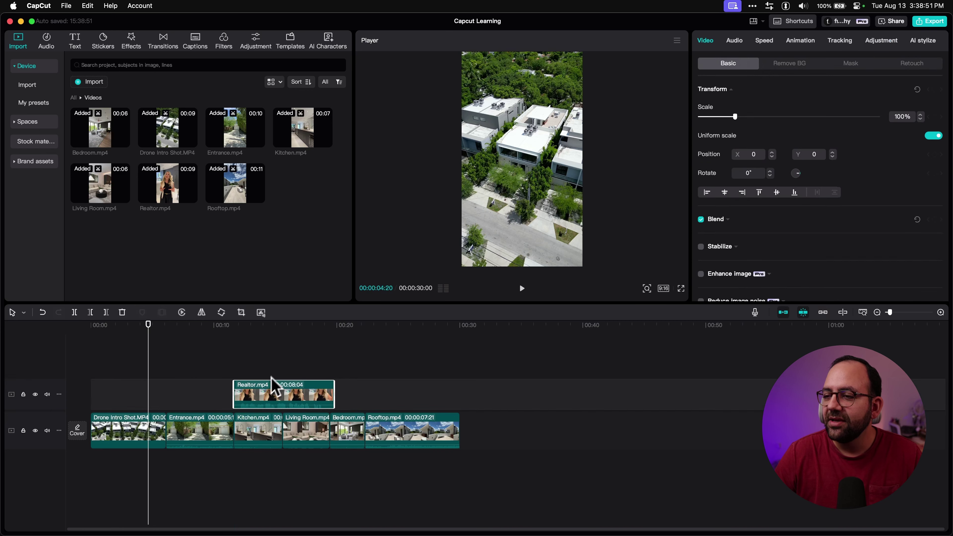
drag(233, 325, 227, 326)
key(space)
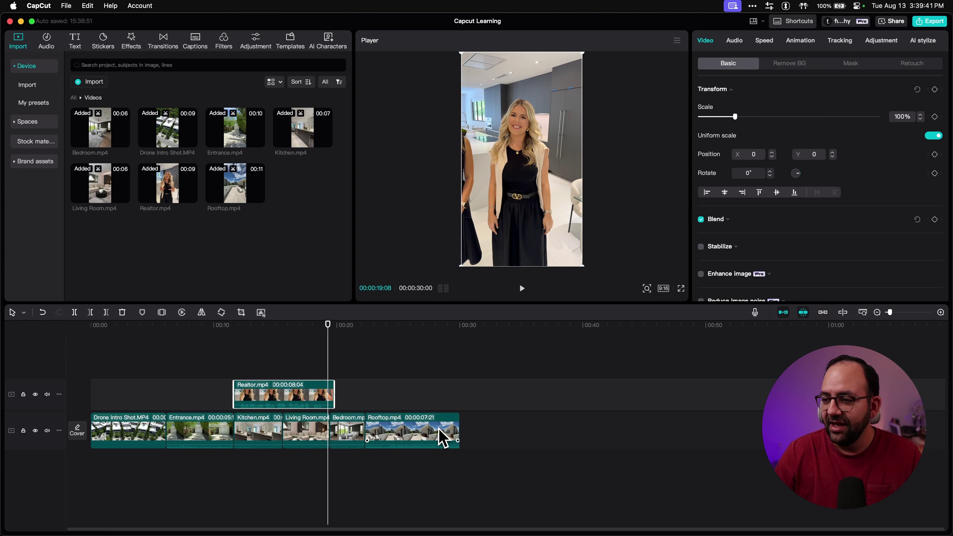
- Undo the last timeline change and replay the section where the Realtor clip covers the house clips, stopping at 00:00:14:15
key(super+z)
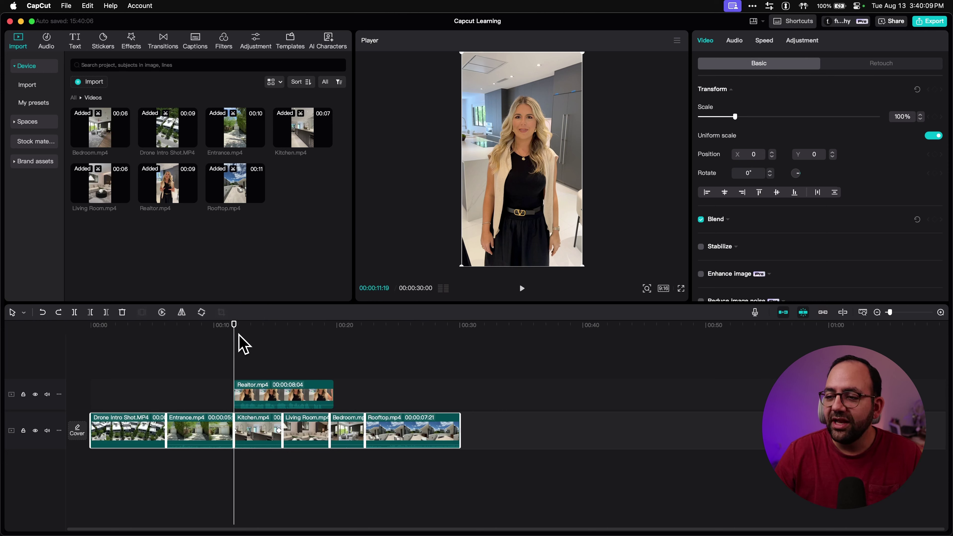
click(221, 327)
key(space)
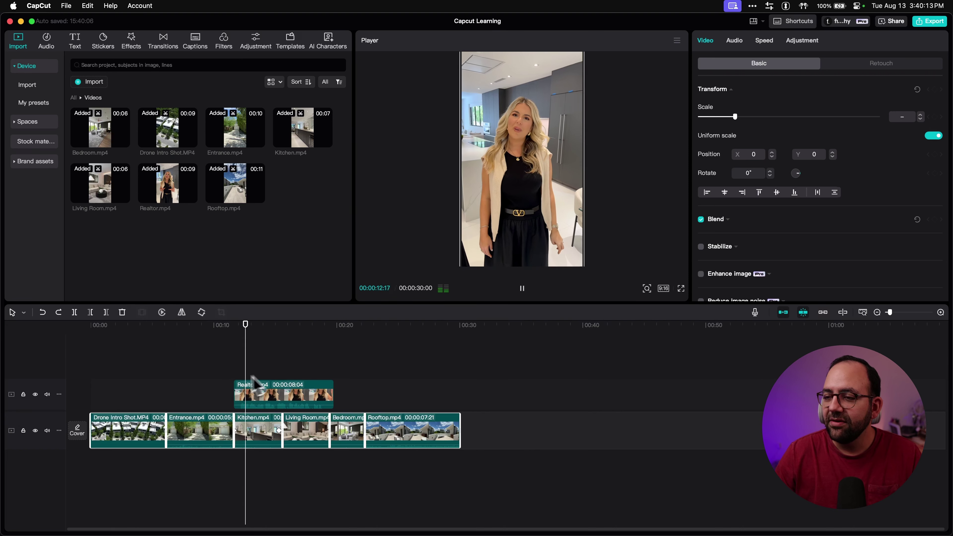
key(space)
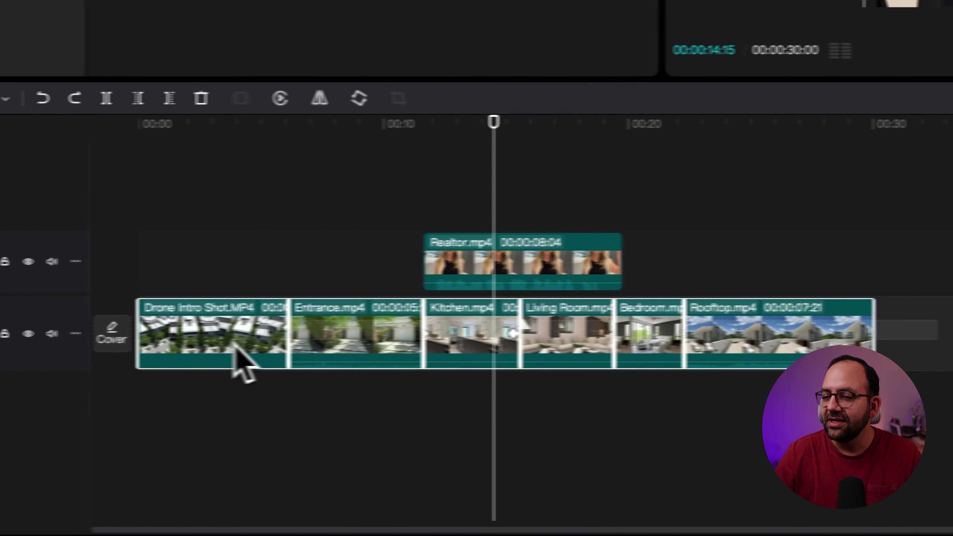
- Move all selected house clips to a track above the Realtor clip and play from 00:00:10:26
drag(276, 340, 287, 206)
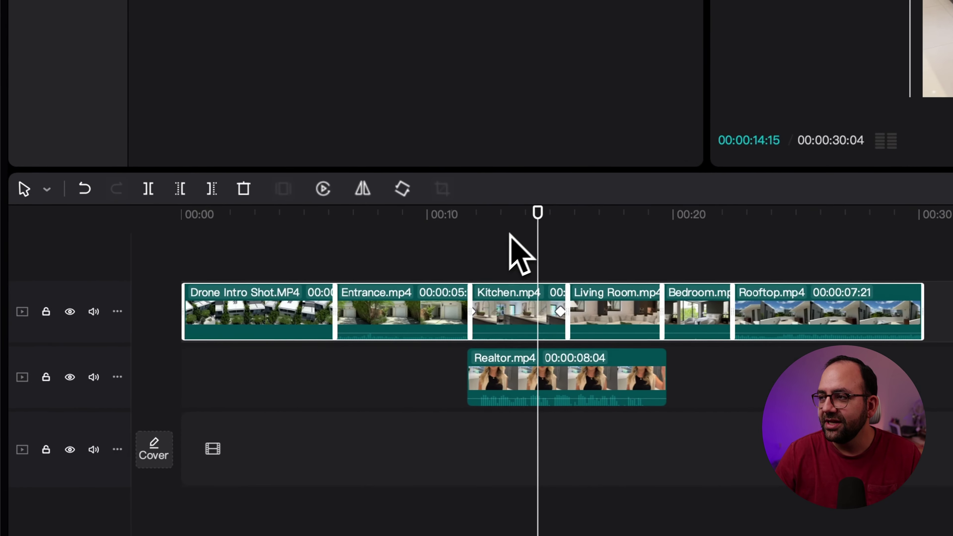
drag(530, 214, 443, 221)
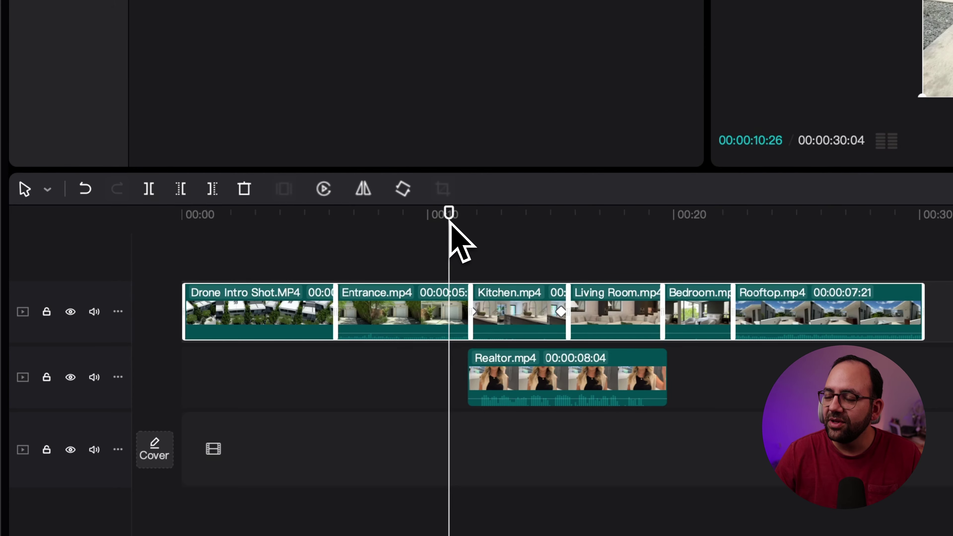
key(space)
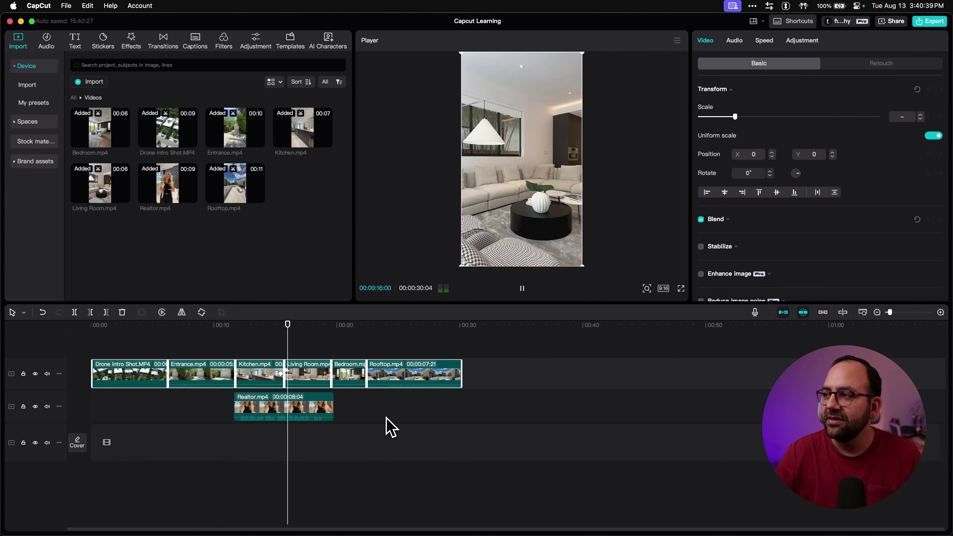
- Scrub and play the section from the end of the Entrance clip onward to review the house clips over the Realtor clip
click(228, 325)
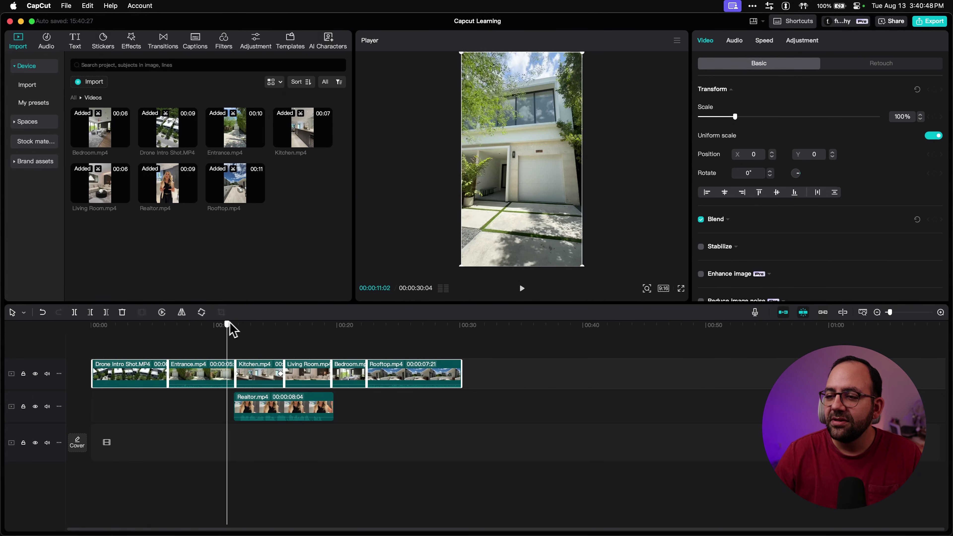
drag(227, 325, 251, 325)
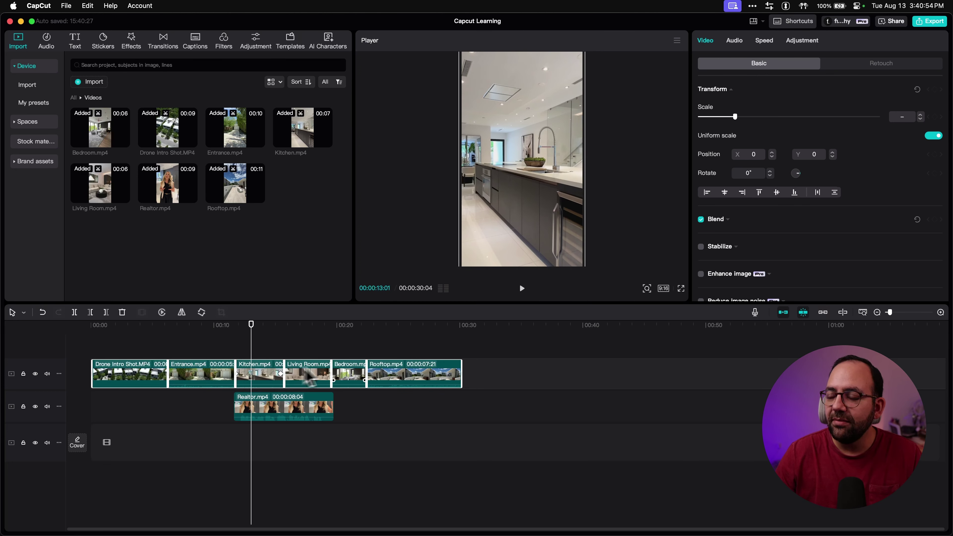
click(365, 401)
key(space)
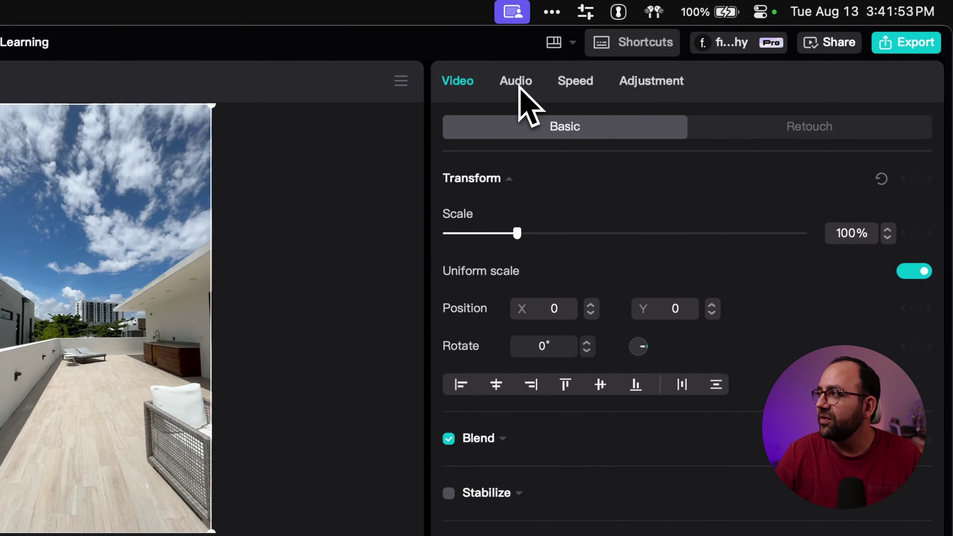
- Mute all selected house clips by lowering their volume to -∞ dB, and stop at 00:00:22:16
click(519, 87)
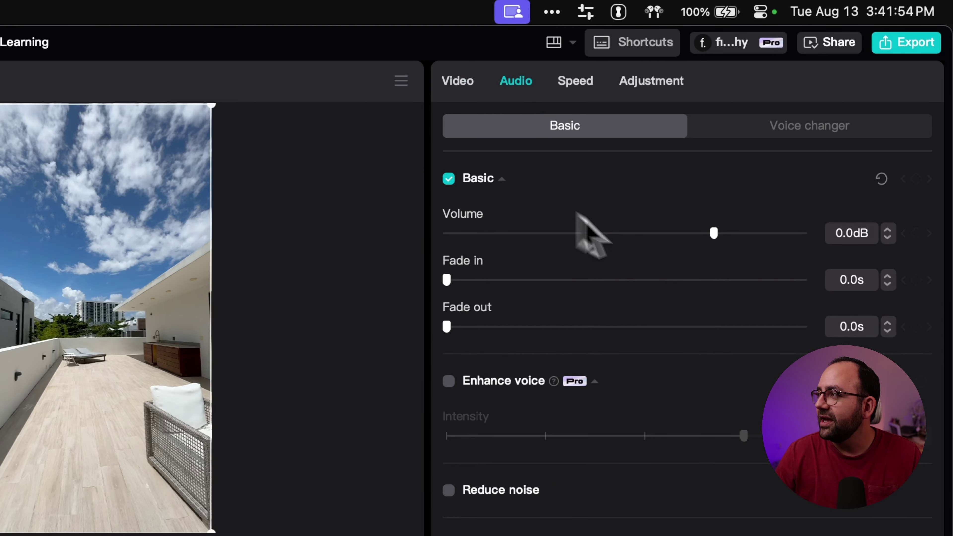
drag(714, 206, 420, 221)
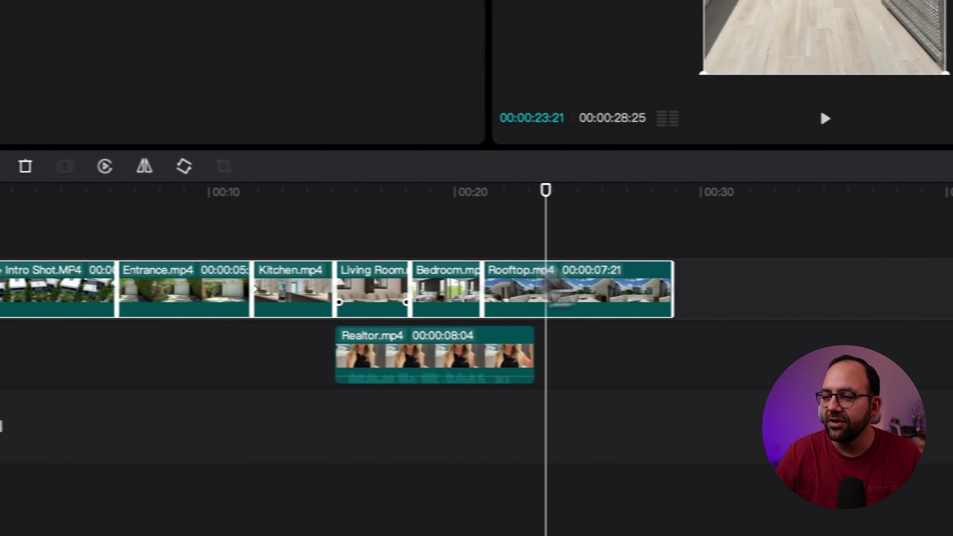
key(space)
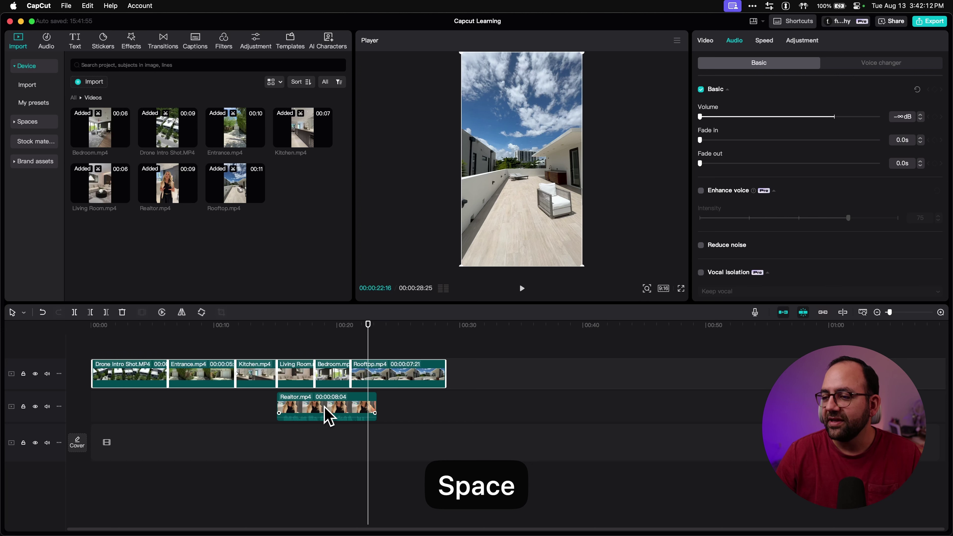
- Turn on Normalize loudness and Enhance voice for the Realtor clip, keeping the enhancement intensity at 75
click(326, 417)
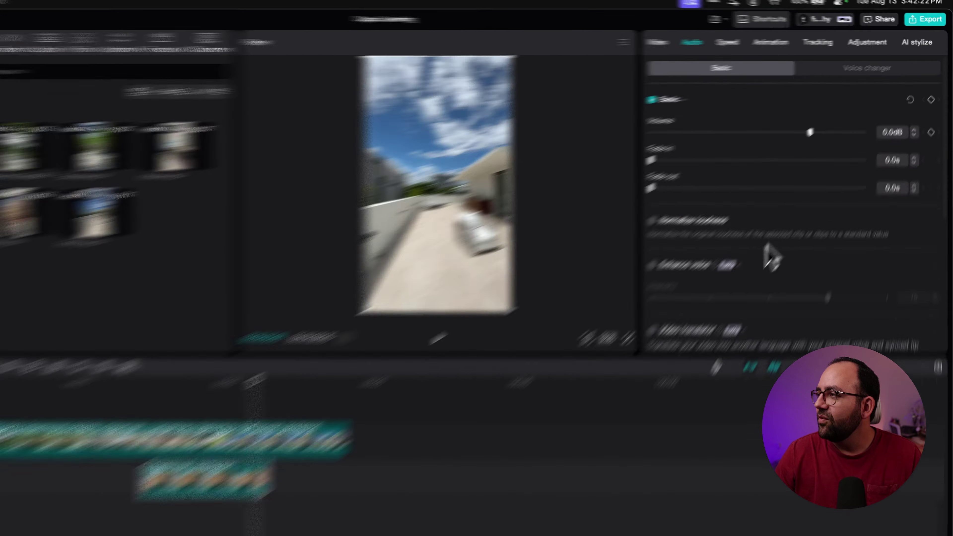
scroll(788, 188, down, 5)
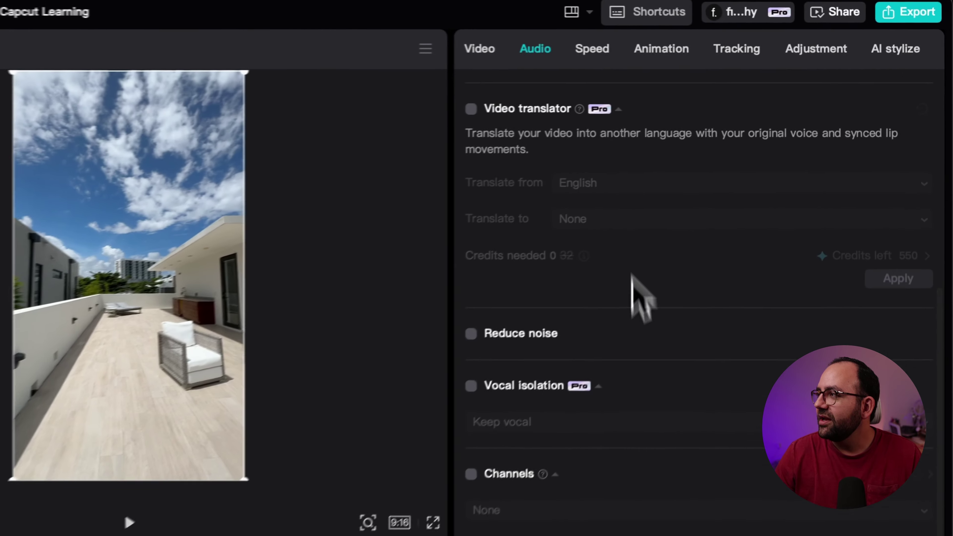
scroll(771, 113, up, 5)
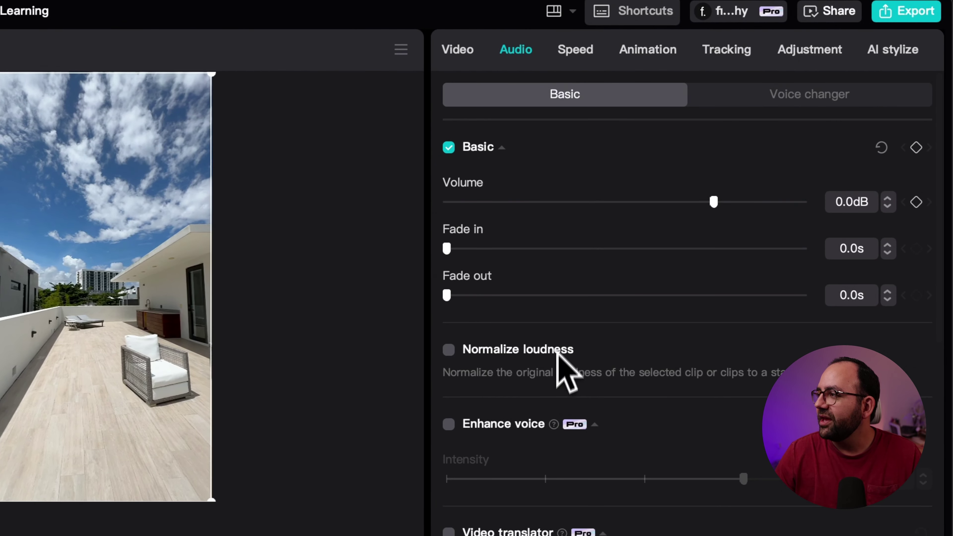
click(450, 351)
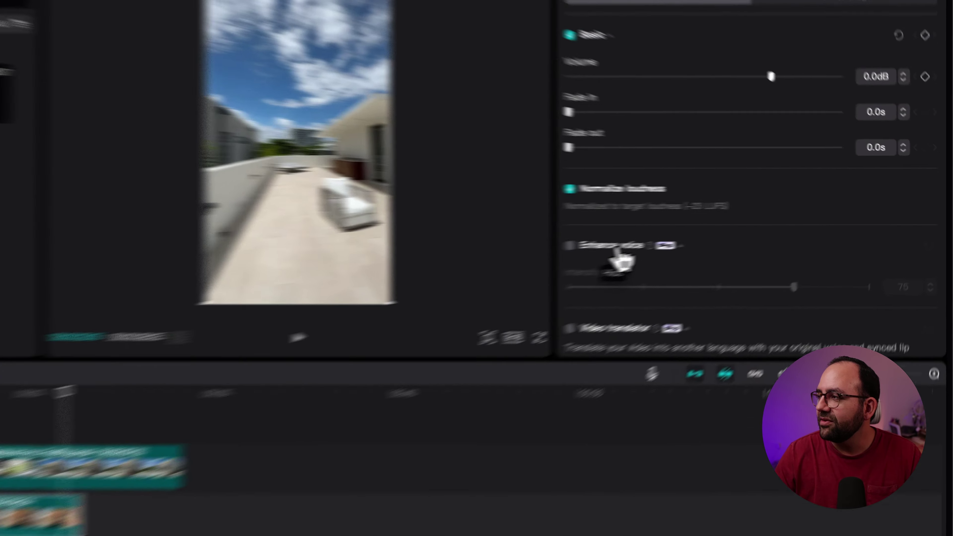
click(733, 229)
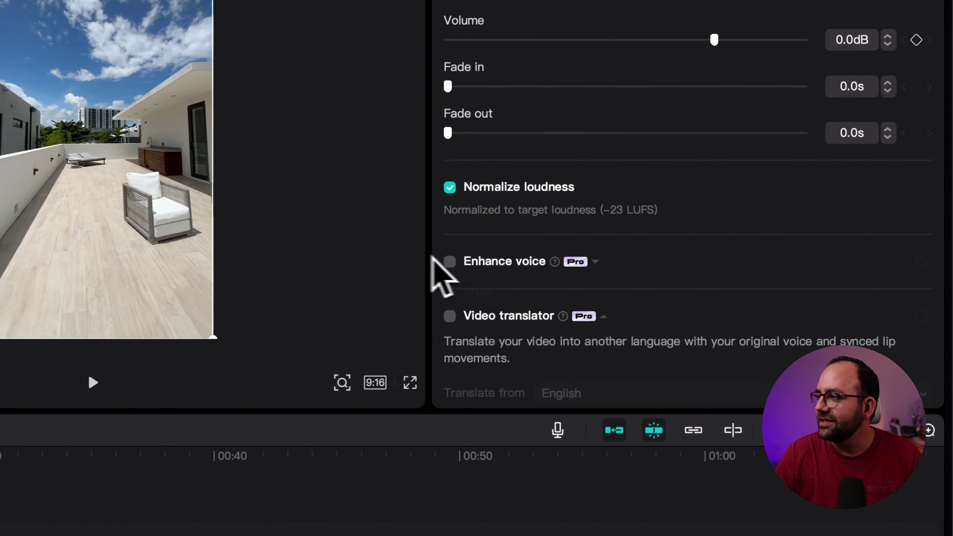
click(448, 262)
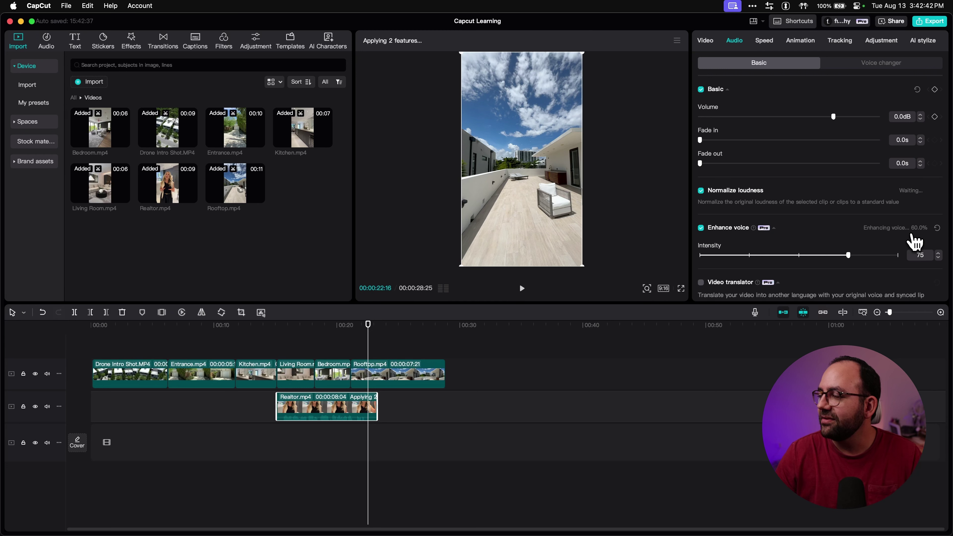
key(XF86AudioRaiseVolume)
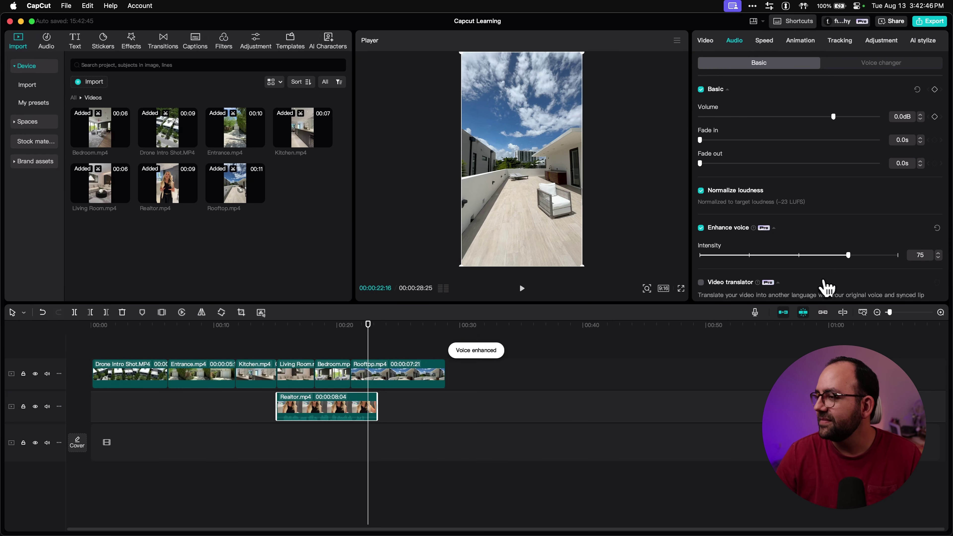
- Play the Realtor clip's enhanced audio from 00:00:15:04 to 00:00:22:24
click(277, 326)
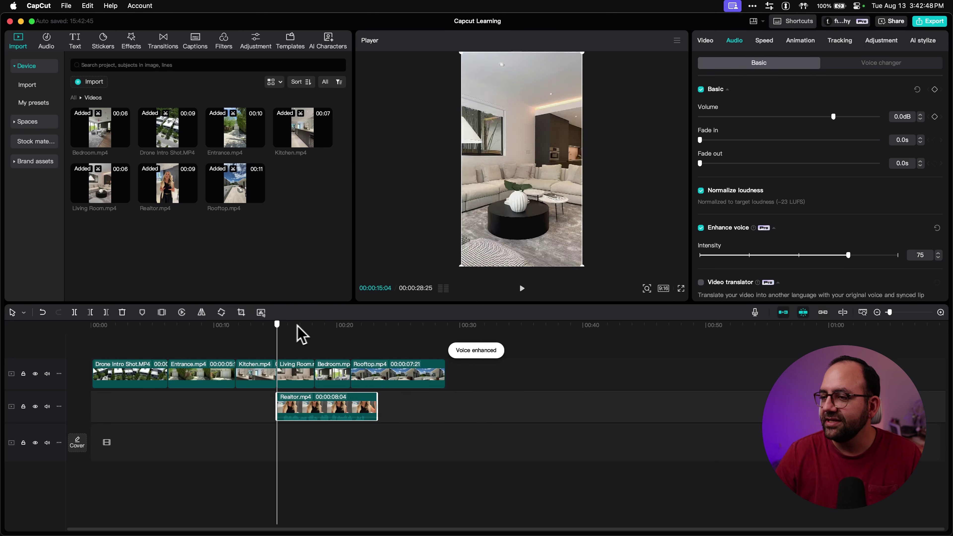
key(space)
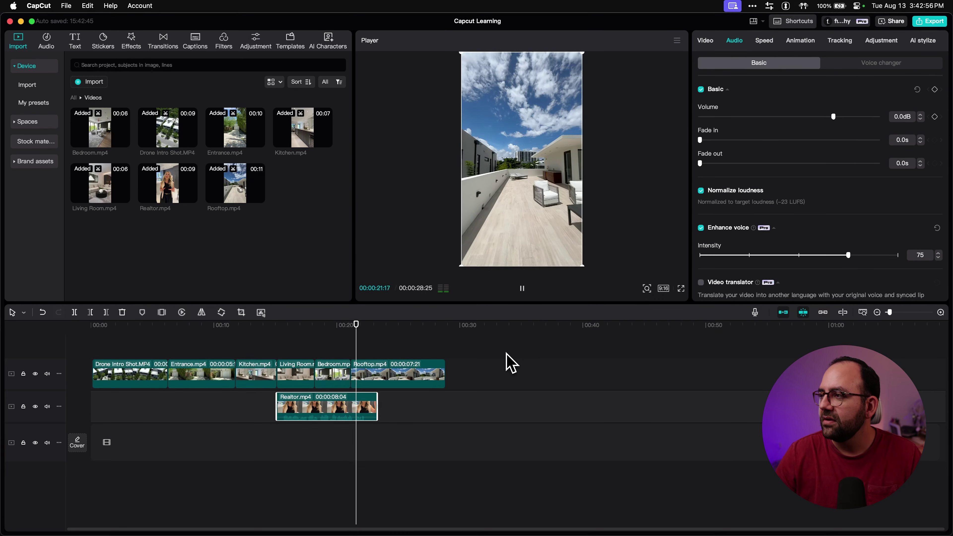
key(space)
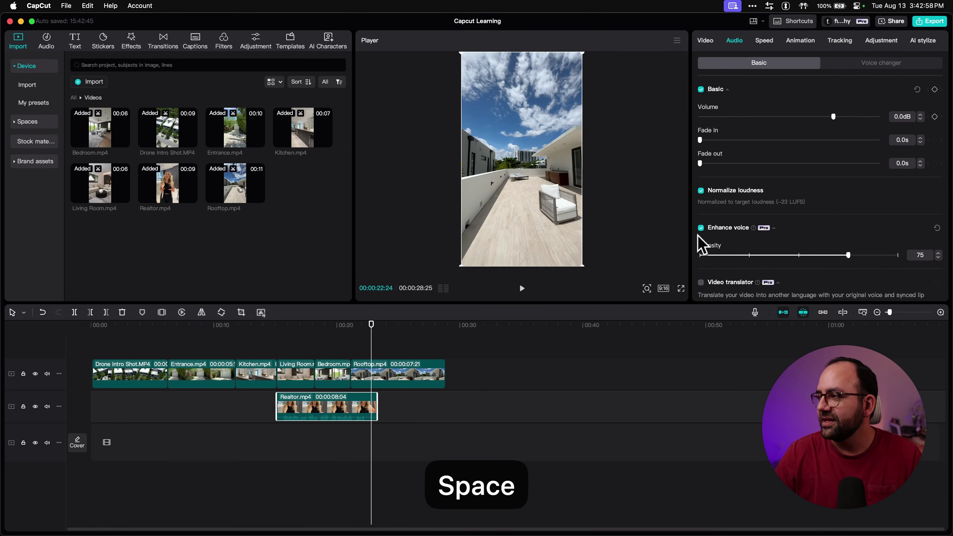
- Turn off Enhance voice on the Realtor clip and play from about 00:00:15:26 to 00:00:18:13 to compare the sound
click(701, 228)
click(288, 331)
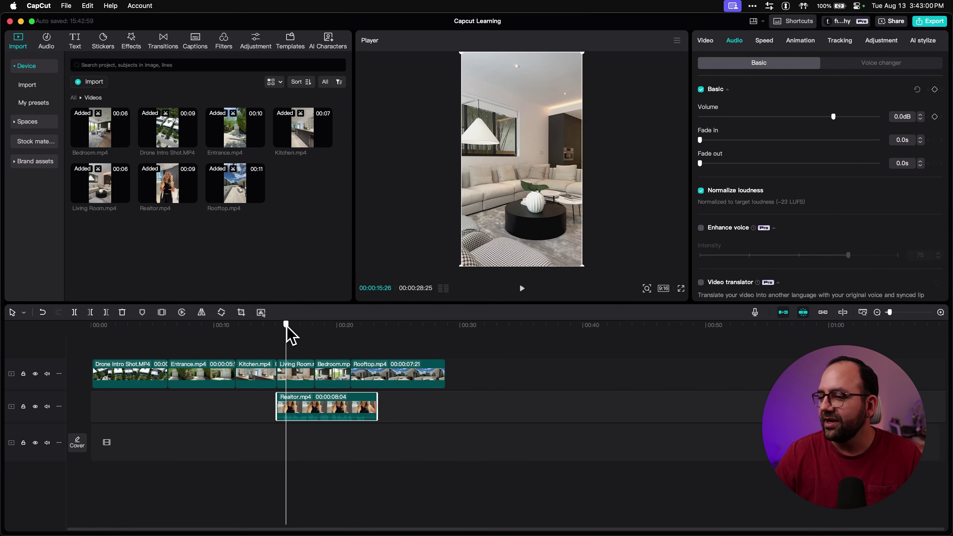
key(space)
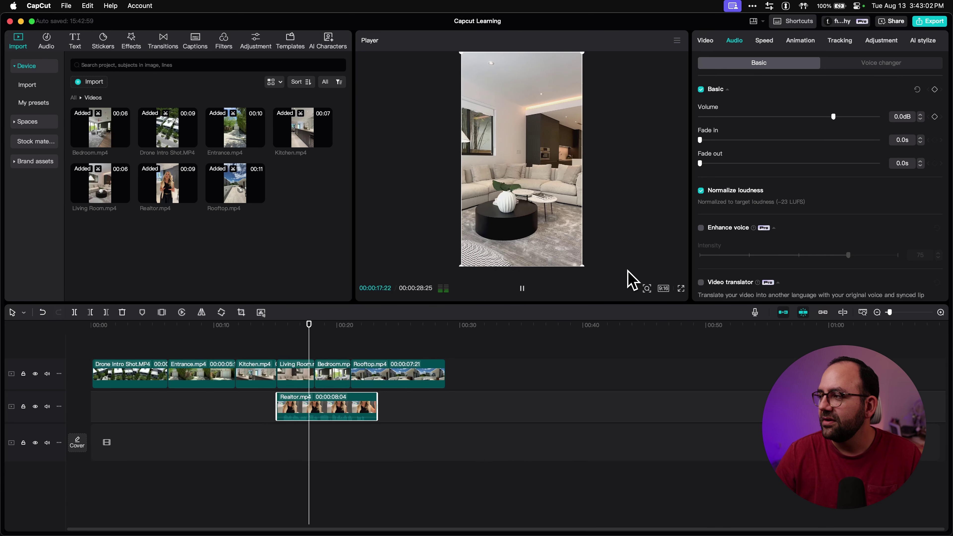
key(space)
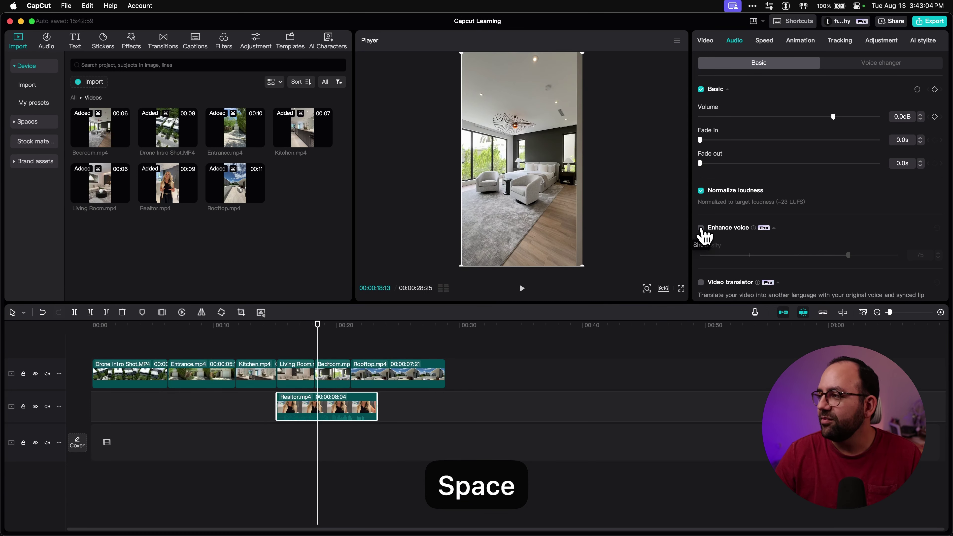
- Turn Enhance voice back on for the Realtor clip and listen through to 00:00:22:15
click(700, 228)
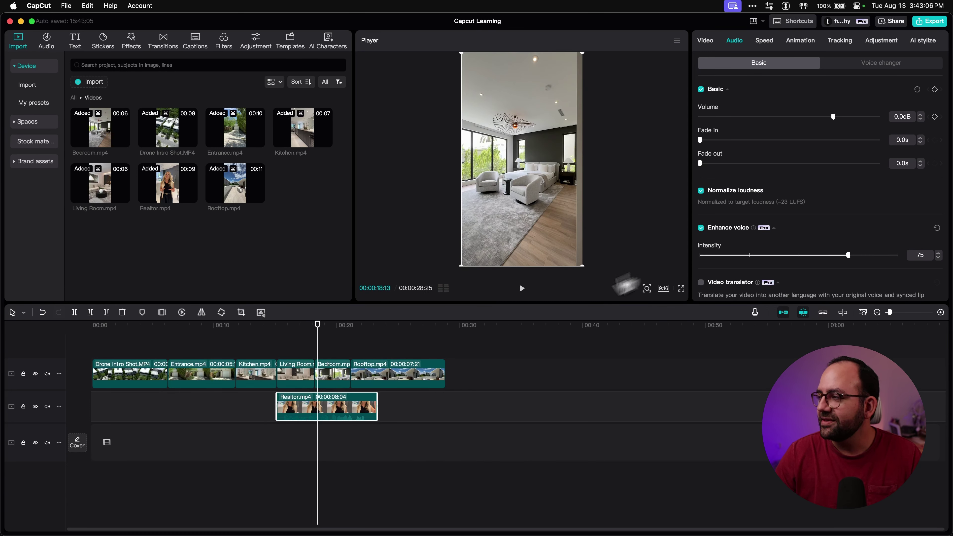
key(space)
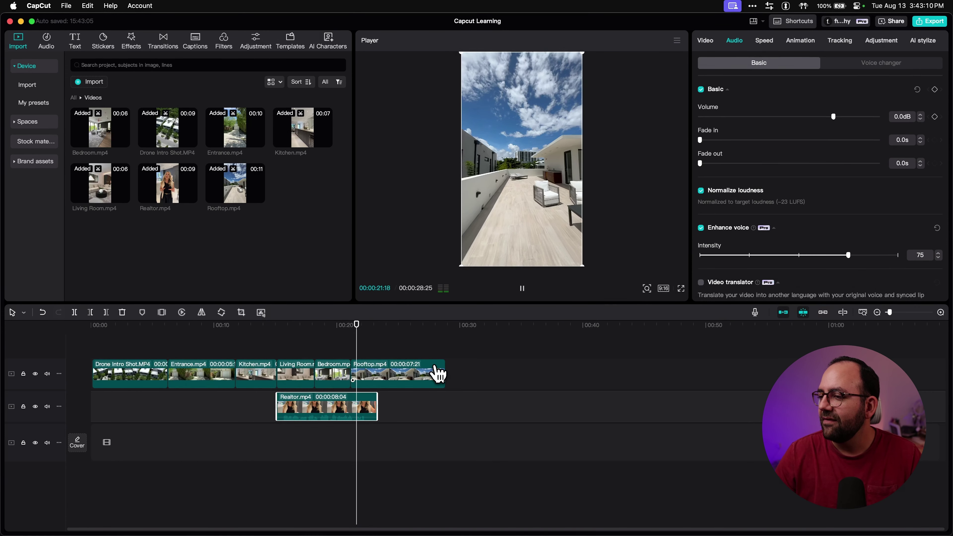
key(space)
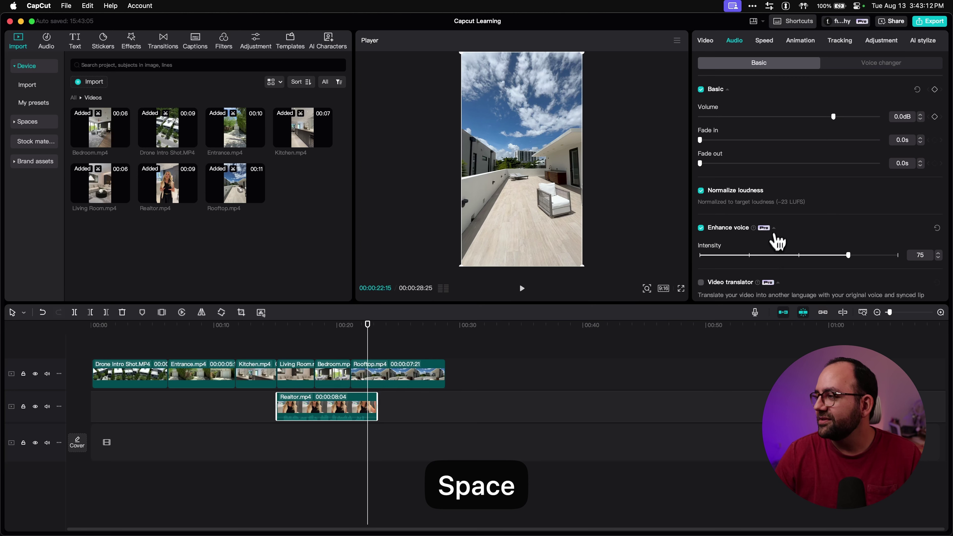
scroll(778, 240, down, 1)
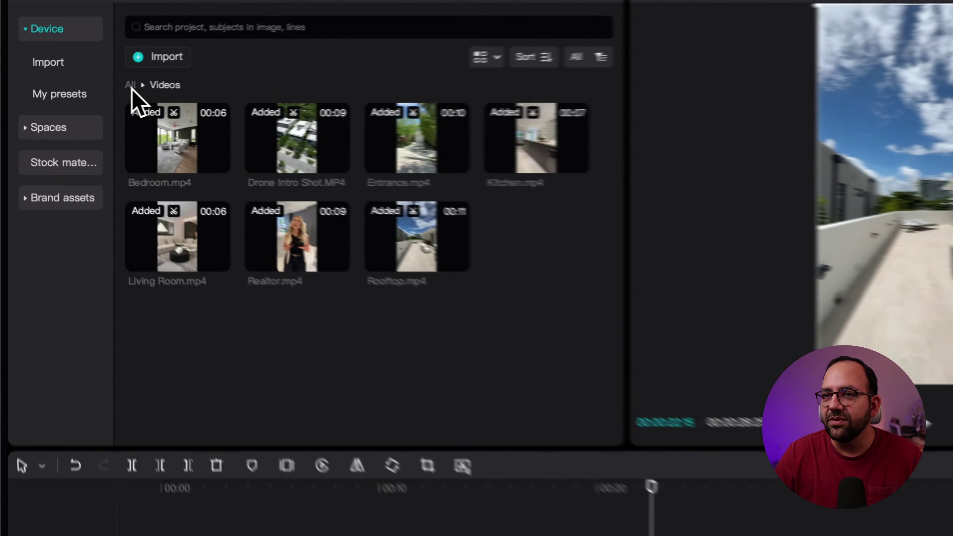
- Add Letra – Elevate.wav from the Music folder beneath the video clips at the timeline's start, and move the playhead to 00:00:01:09
click(74, 98)
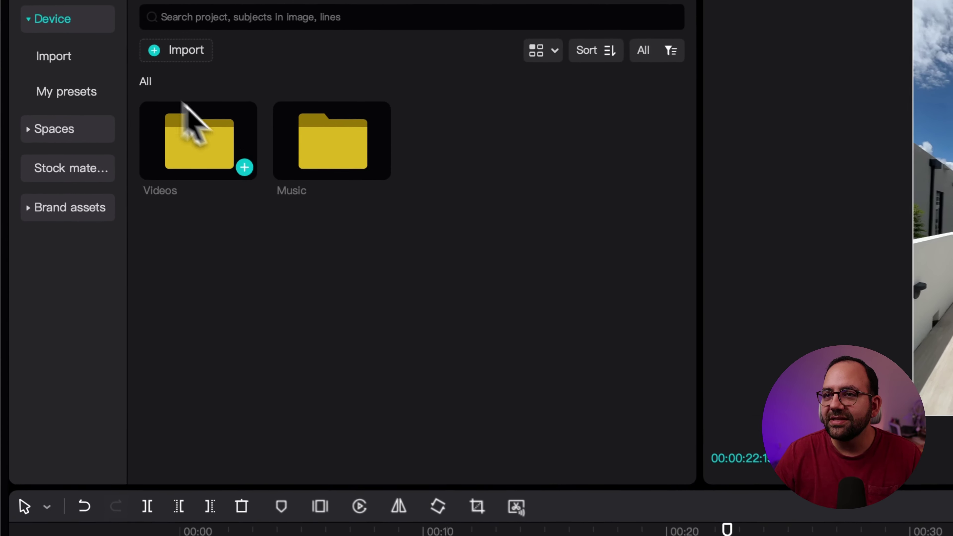
double_click(339, 146)
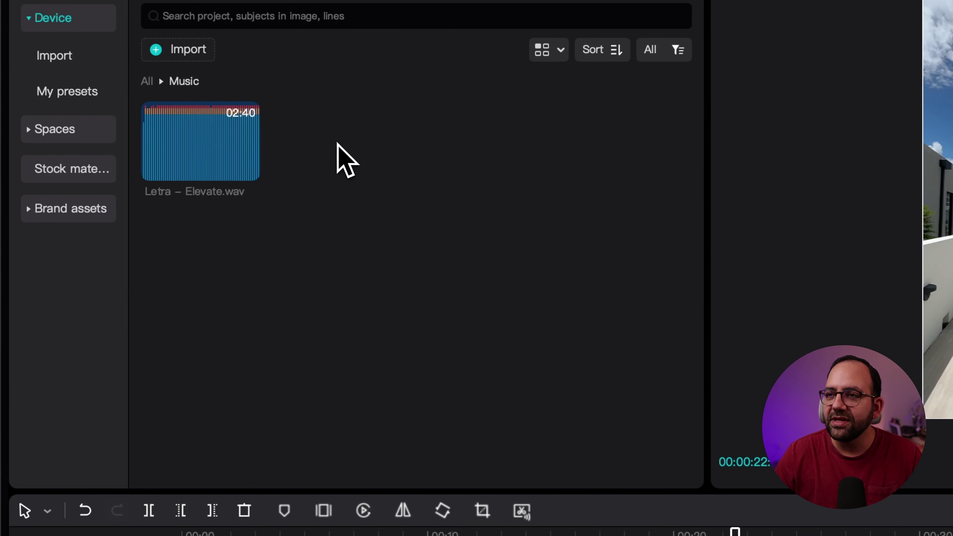
drag(225, 171, 187, 470)
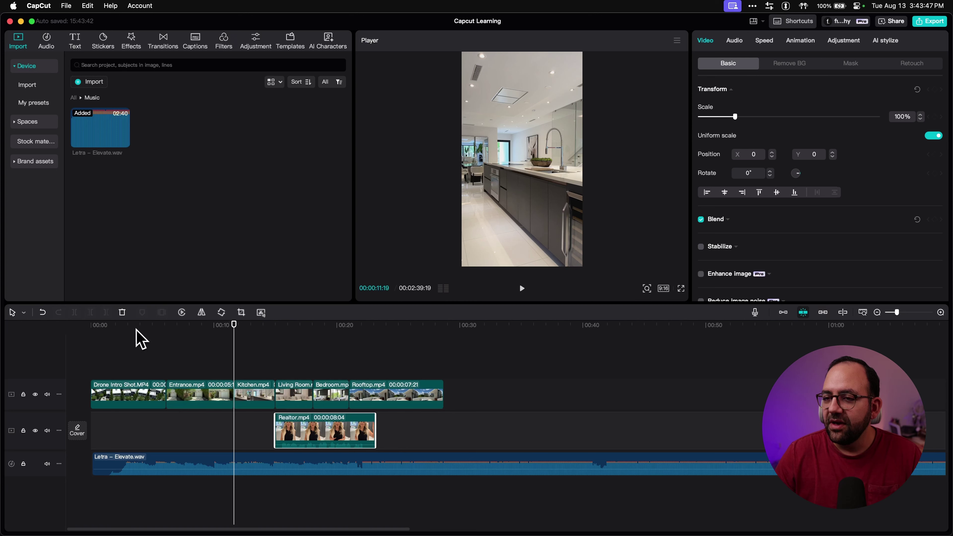
drag(136, 330, 108, 331)
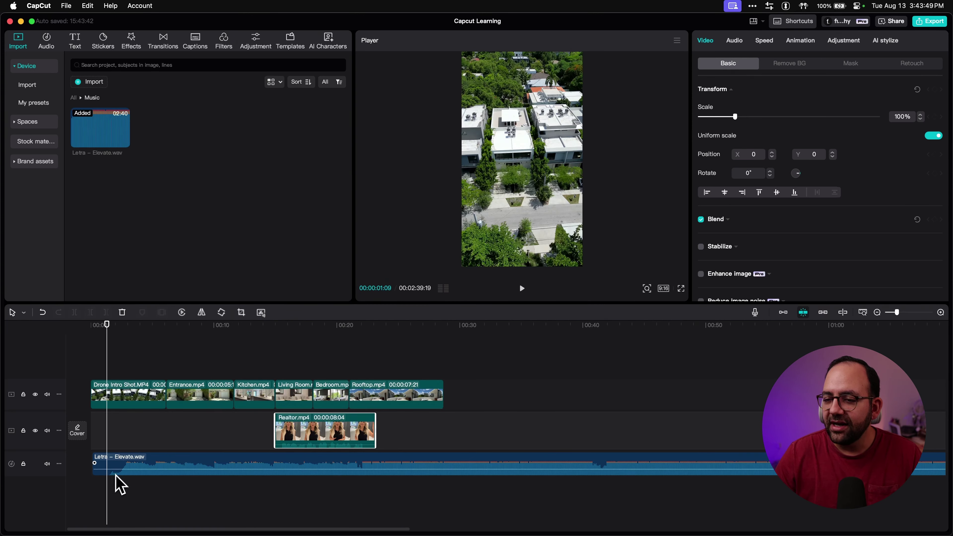
- Select the Letra – Elevate.wav clip and play the timeline from its start to 00:00:17:26 to hear music against the Realtor's voice
click(95, 463)
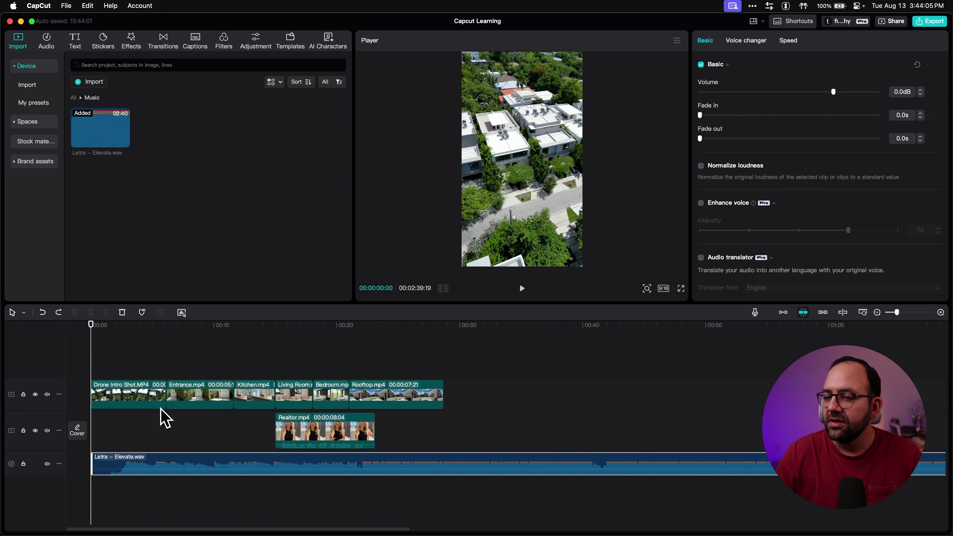
key(space)
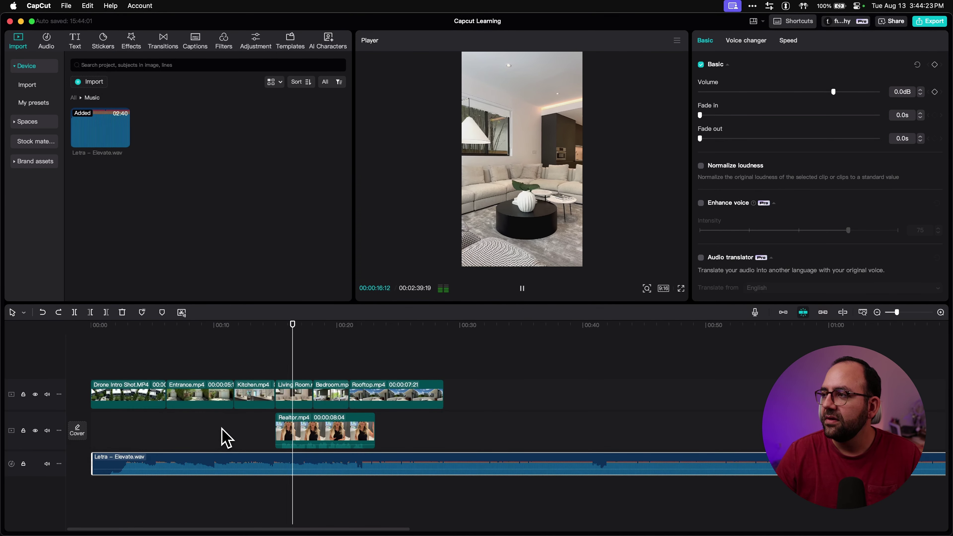
key(space)
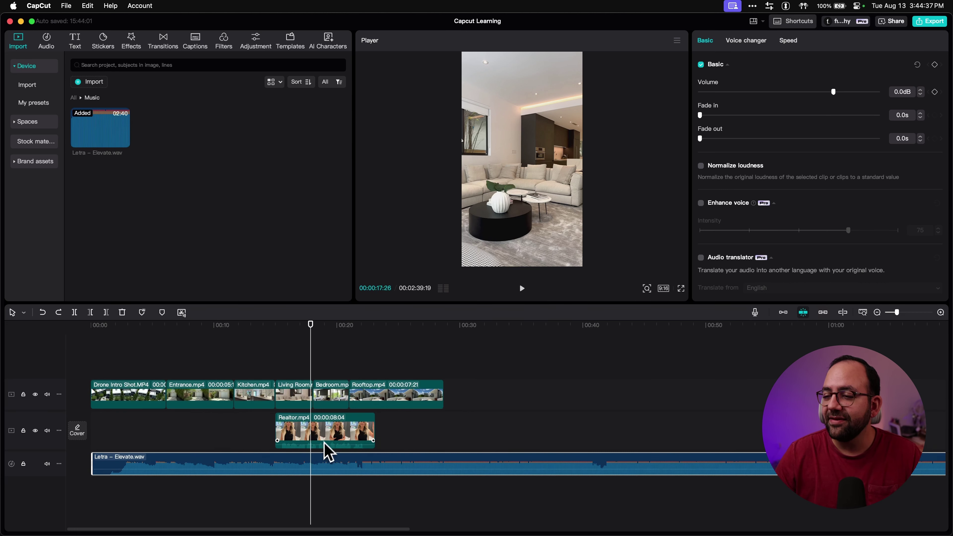
- Add music volume keyframes at 00:00:14:04, just before the Realtor clip, and at 00:00:15:00, where it begins
drag(294, 326, 275, 325)
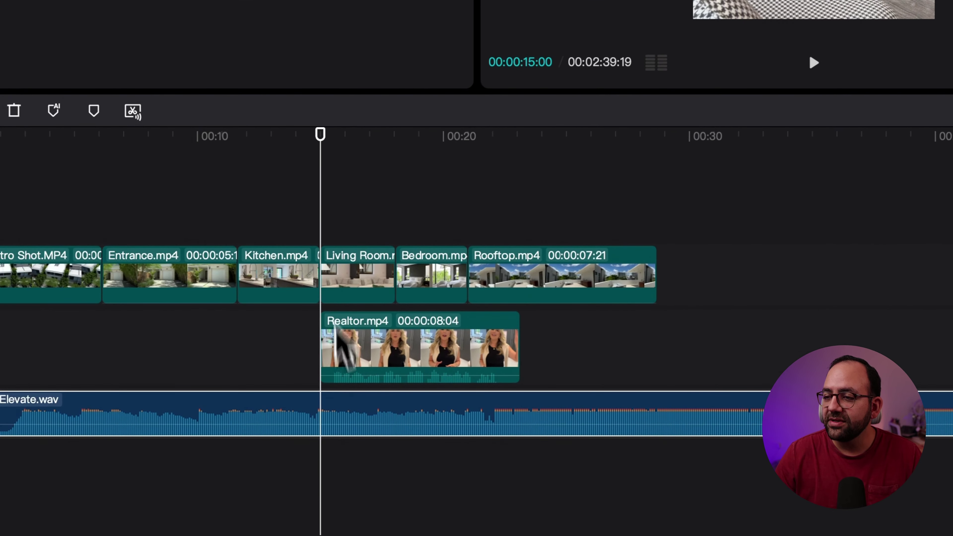
drag(318, 132, 298, 132)
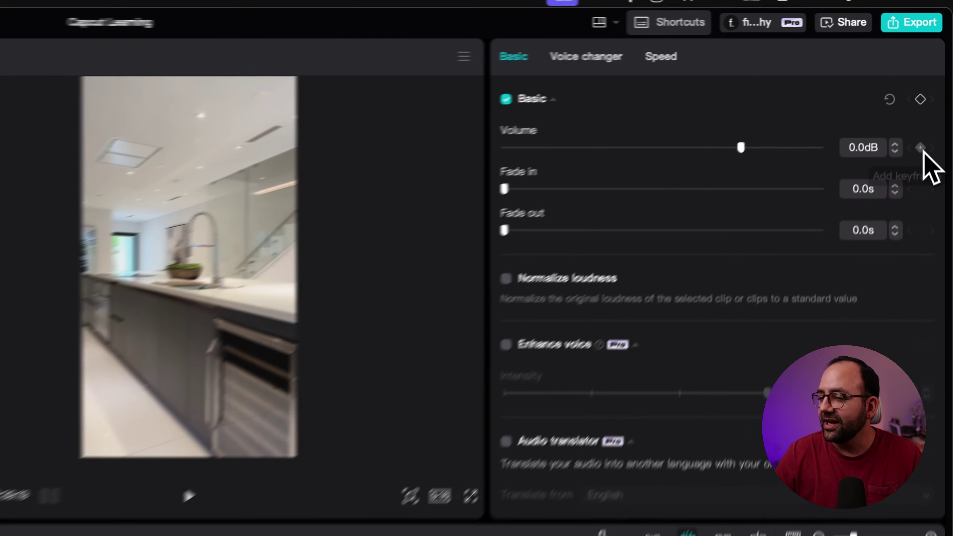
click(934, 92)
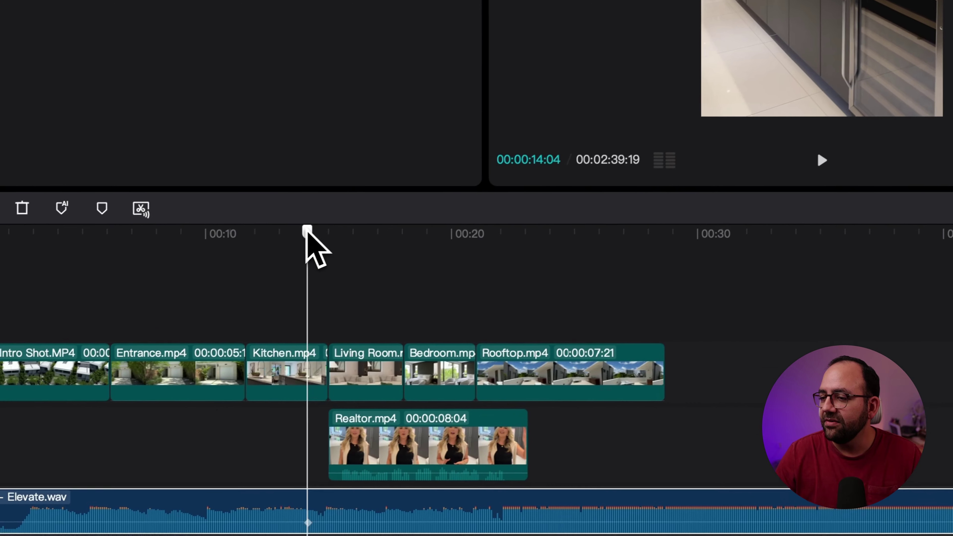
drag(274, 251, 298, 255)
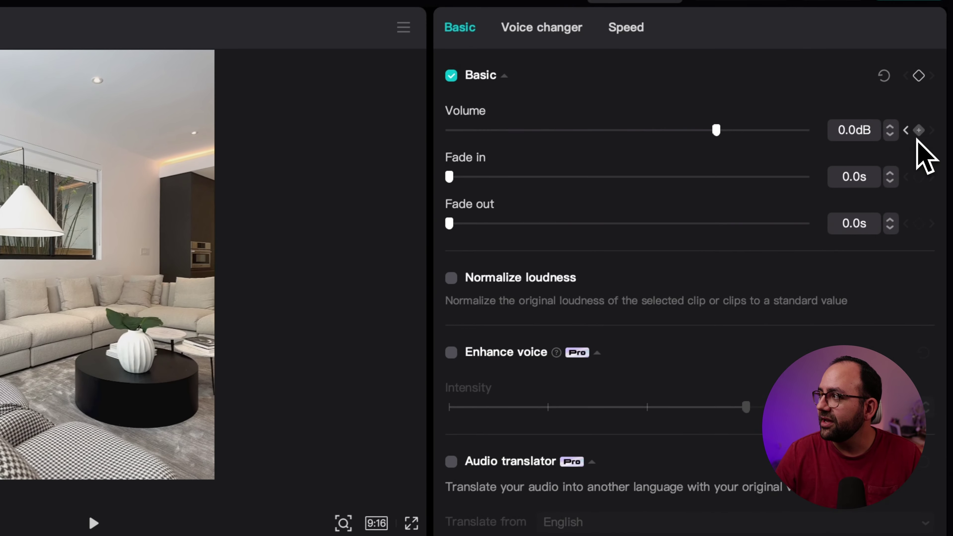
click(918, 130)
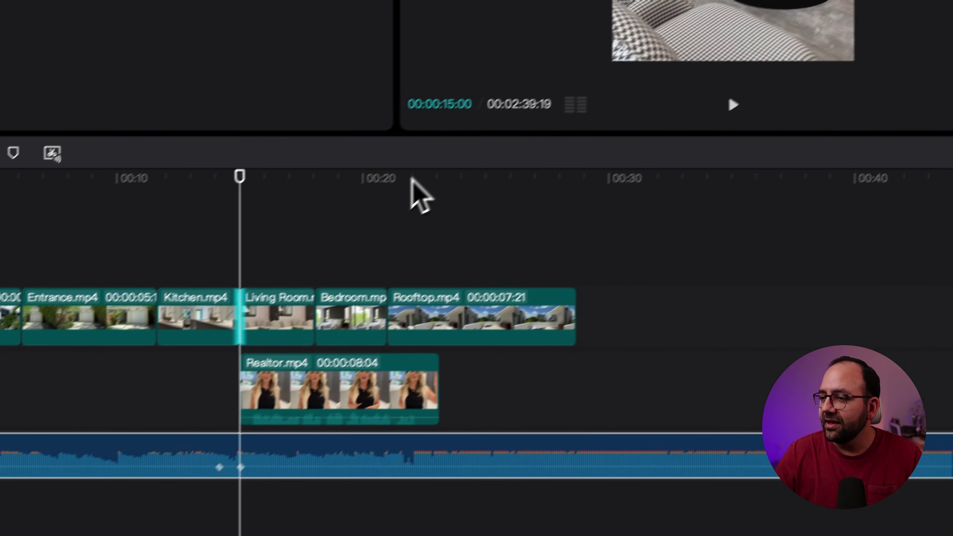
- Add music volume keyframes at 00:00:22:06, near the end of the Realtor's speech, and at 00:00:23:04, where the clip ends
click(446, 179)
drag(459, 163, 443, 161)
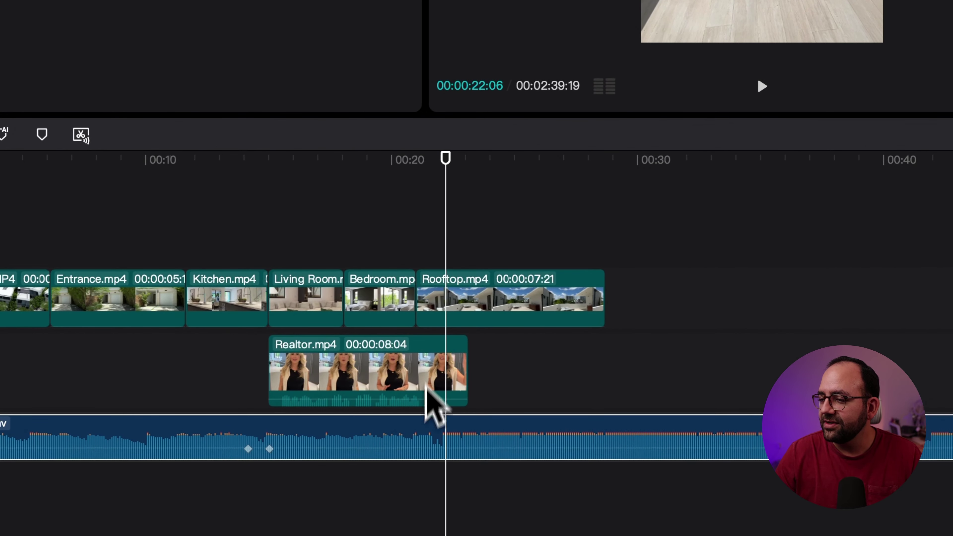
mouse_move(441, 405)
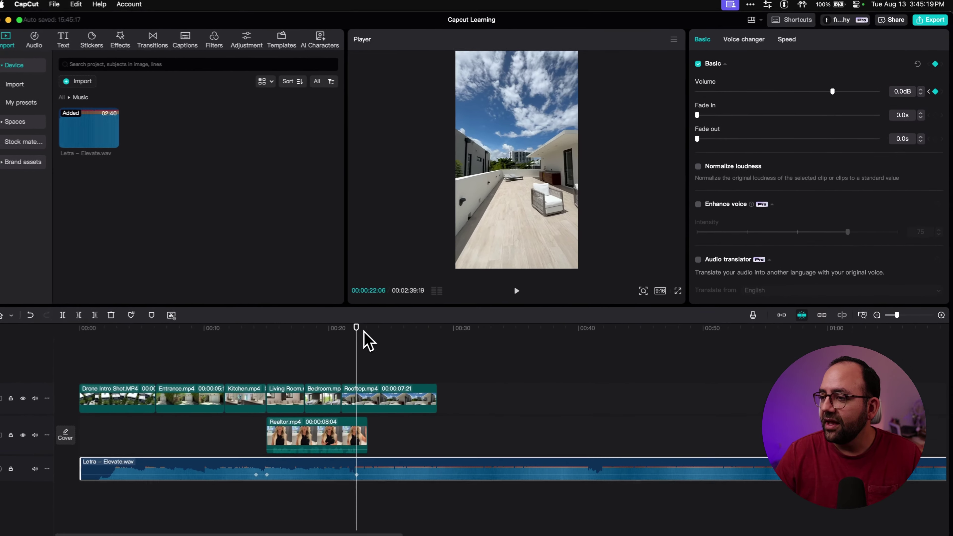
click(291, 354)
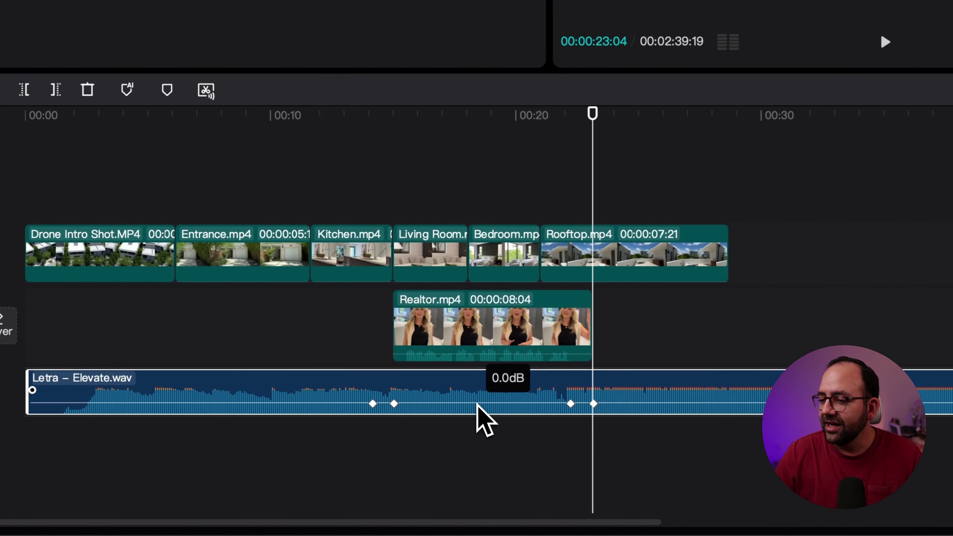
- Lower the music volume between the two inner keyframes to -18.2 dB
drag(318, 471, 317, 470)
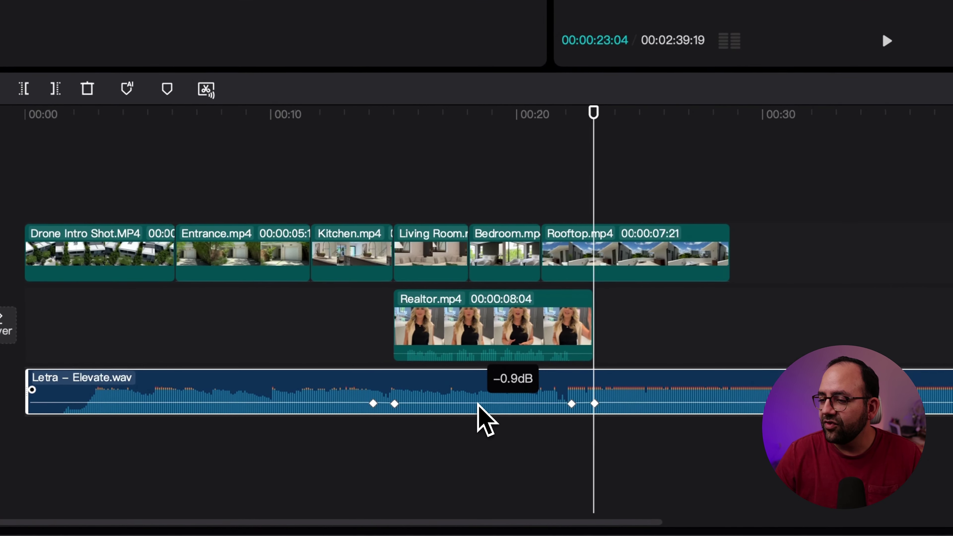
drag(477, 404, 477, 410)
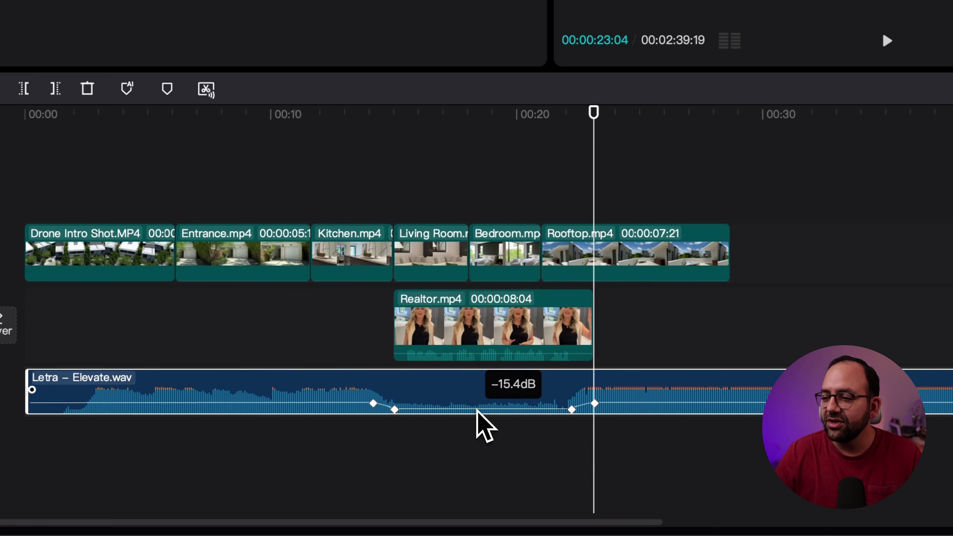
drag(477, 409, 477, 411)
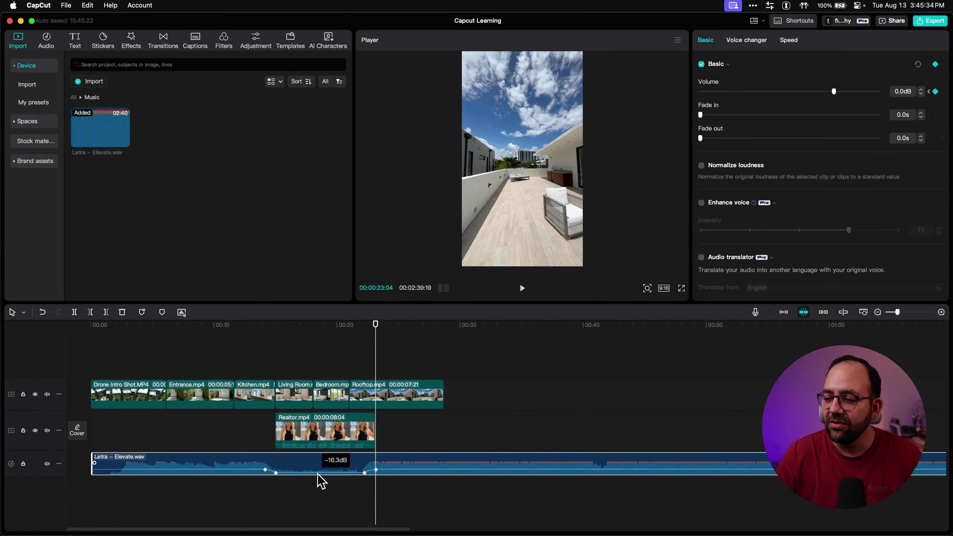
drag(318, 473, 318, 474)
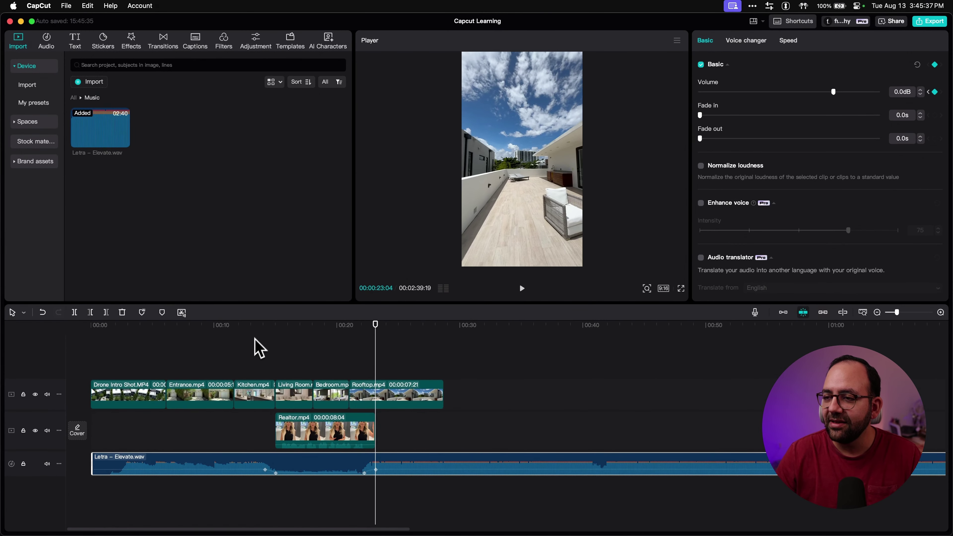
- Play the lowered music under the Realtor clip through to 00:00:22:17 and check the levels on the large audio meters
drag(254, 326, 239, 327)
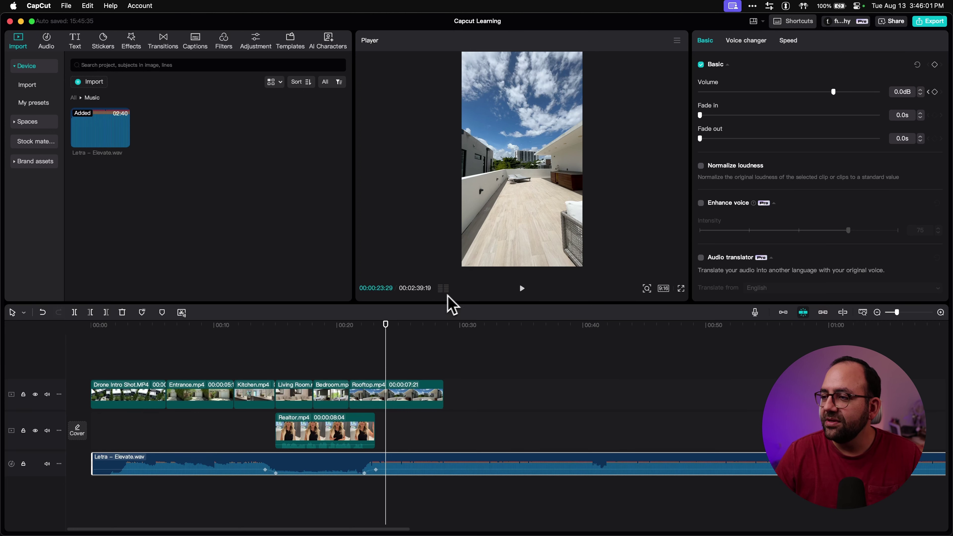
drag(330, 324, 315, 324)
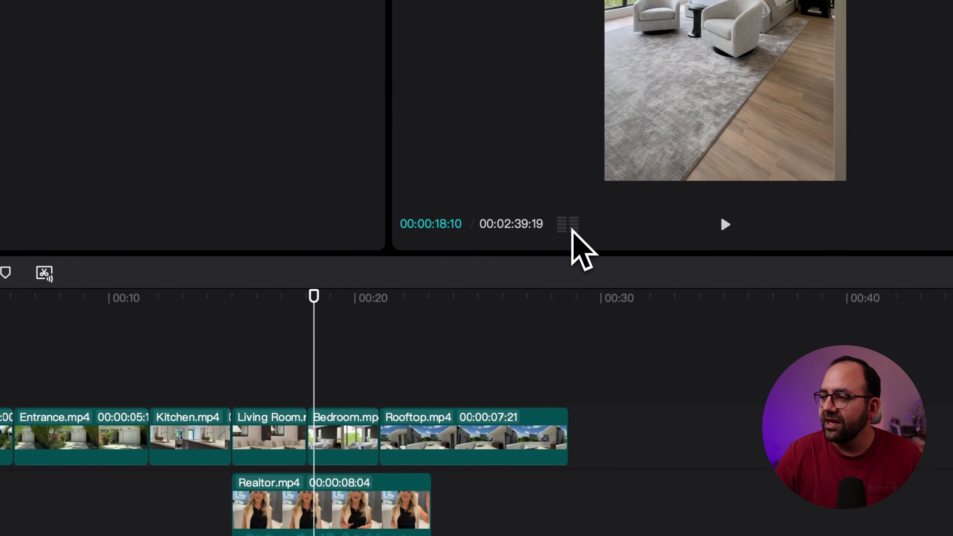
key(space)
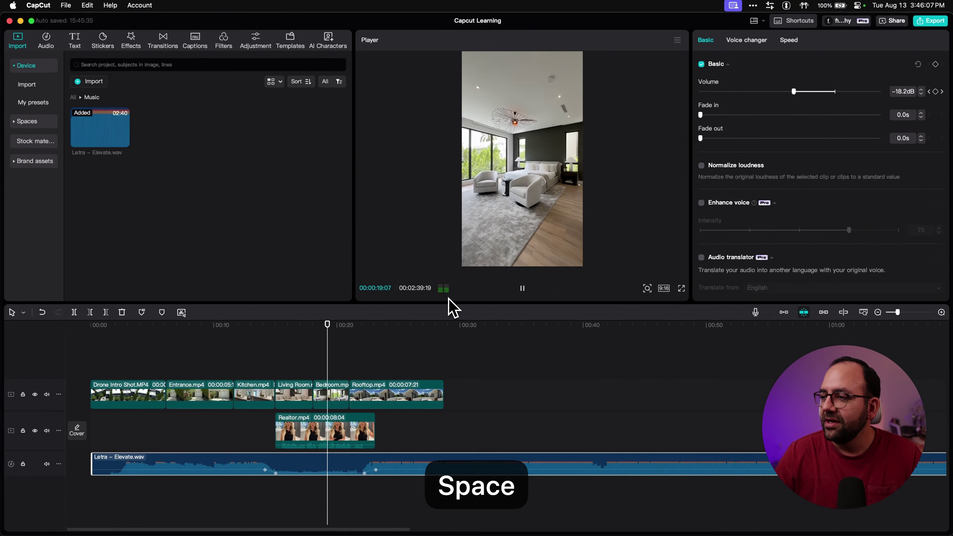
key(space)
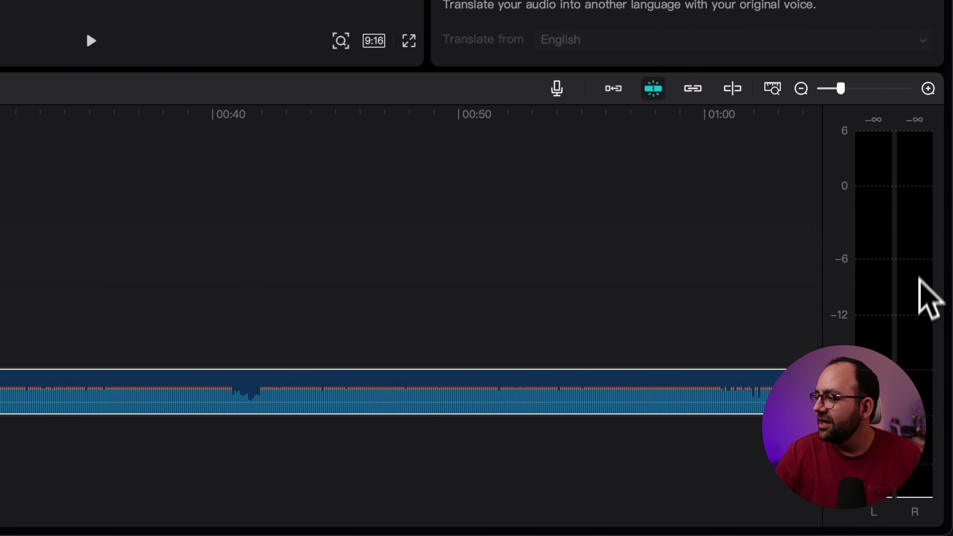
key(space)
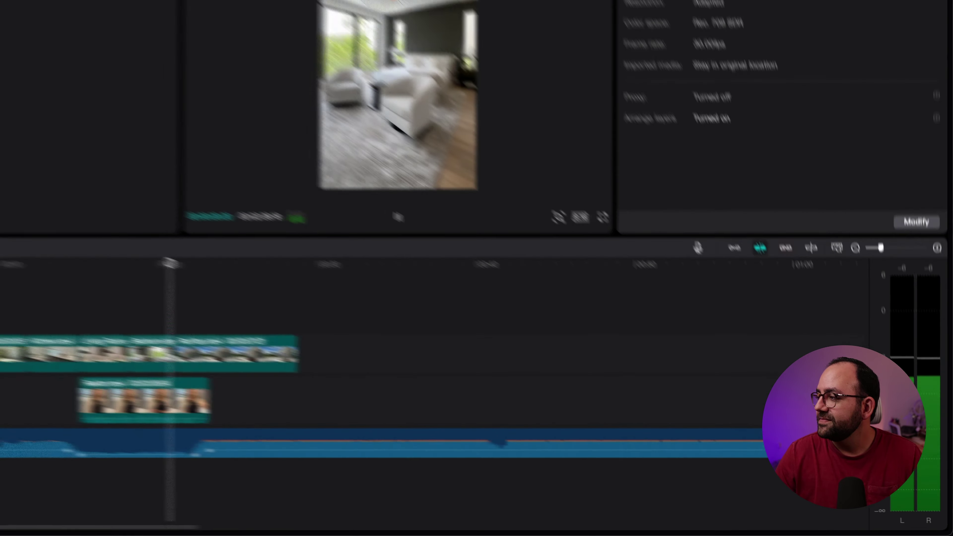
key(space)
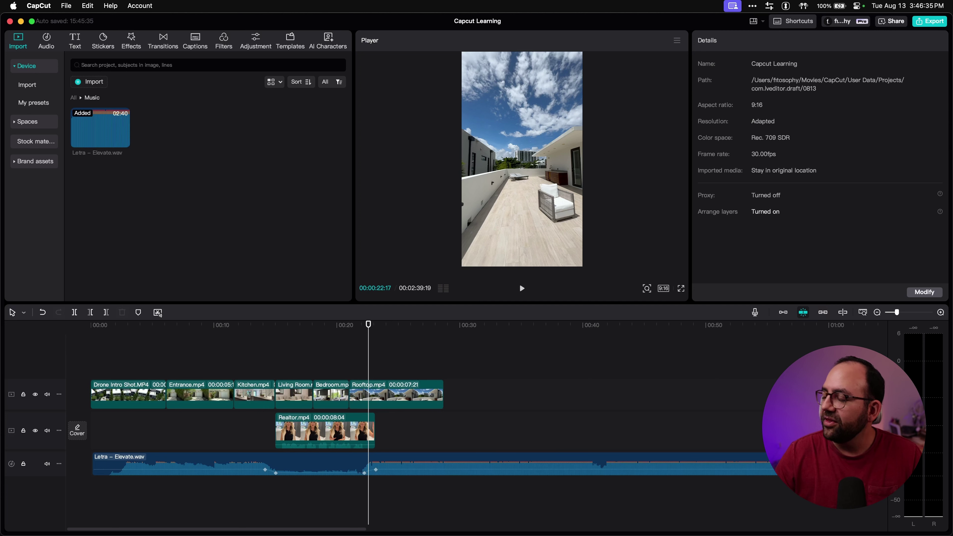
- Raise the Realtor clip's audio volume to 5.5 dB and play it through to about 00:00:18:18
click(300, 443)
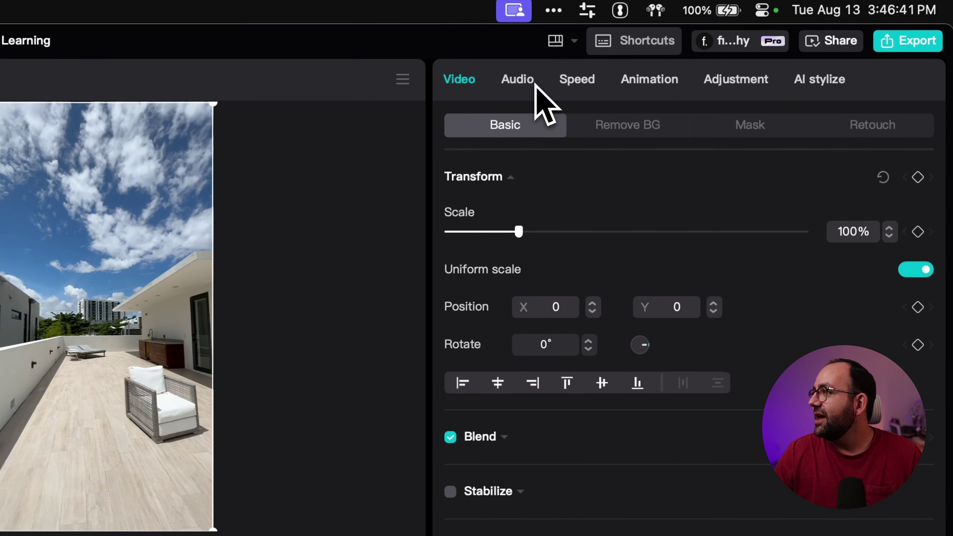
click(533, 84)
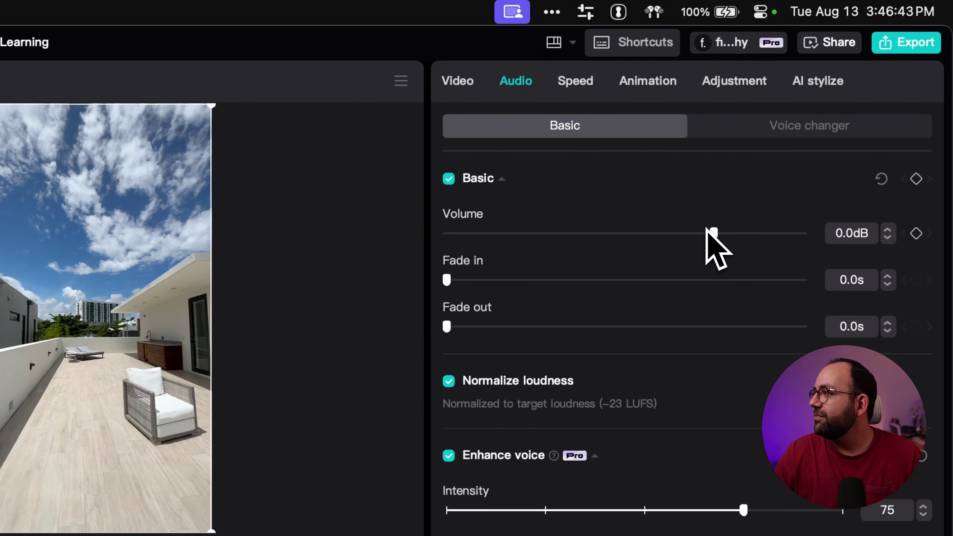
drag(716, 238, 740, 238)
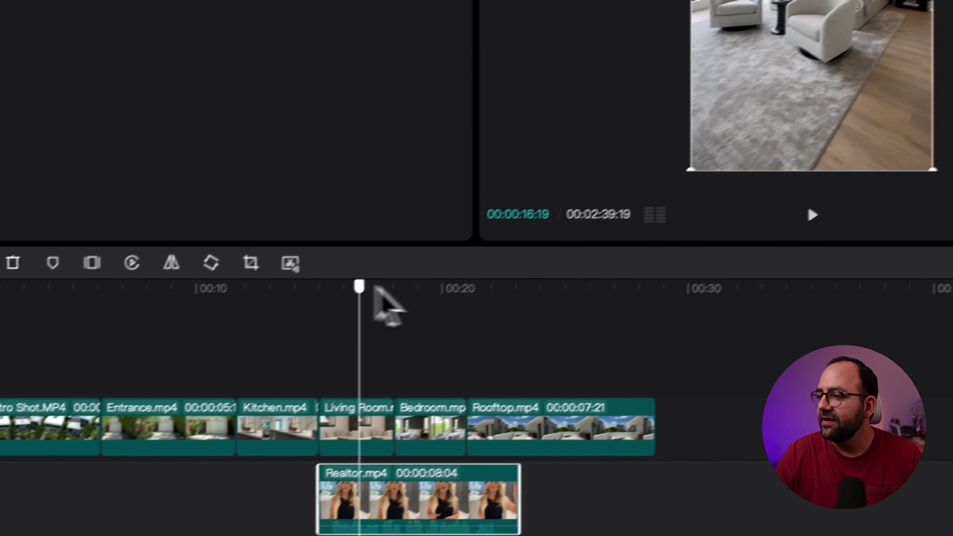
click(269, 326)
key(space)
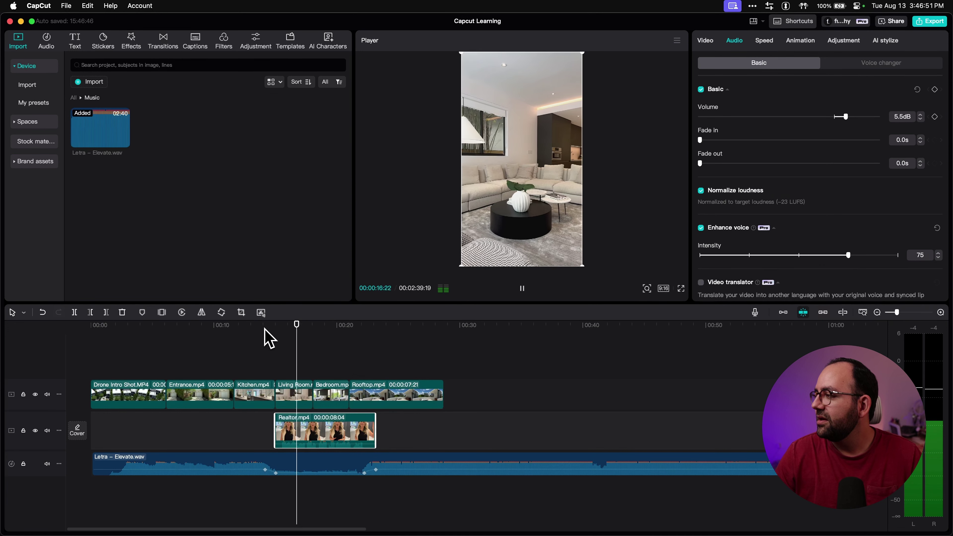
key(space)
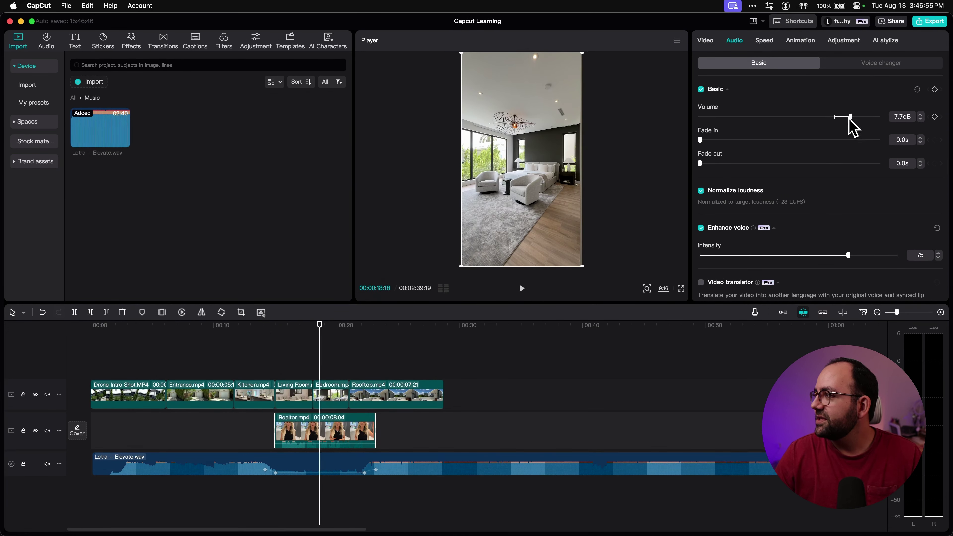
- Try the Realtor clip's volume at 7.7 dB, play it past 00:00:21:26, and return the playhead to 00:00:20:13
click(281, 324)
key(space)
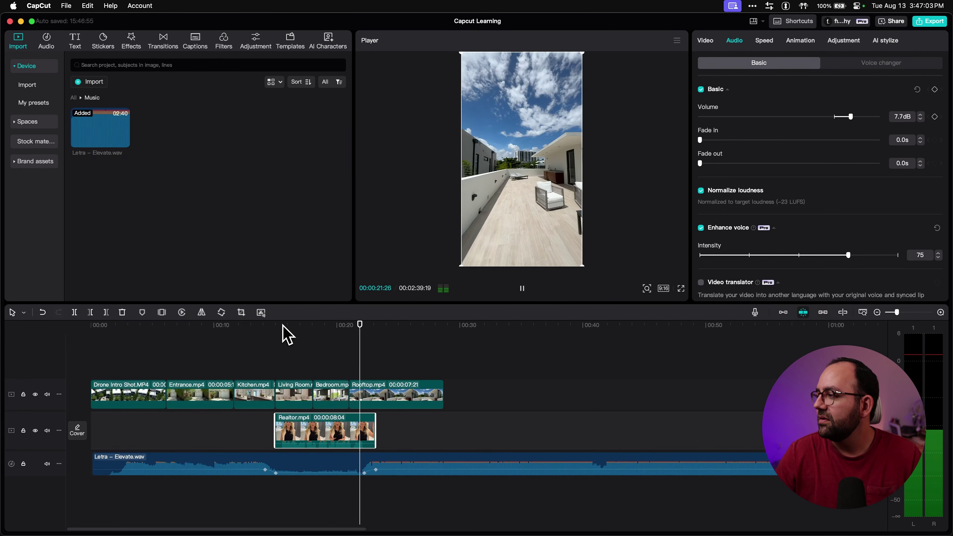
key(space)
drag(364, 325, 343, 329)
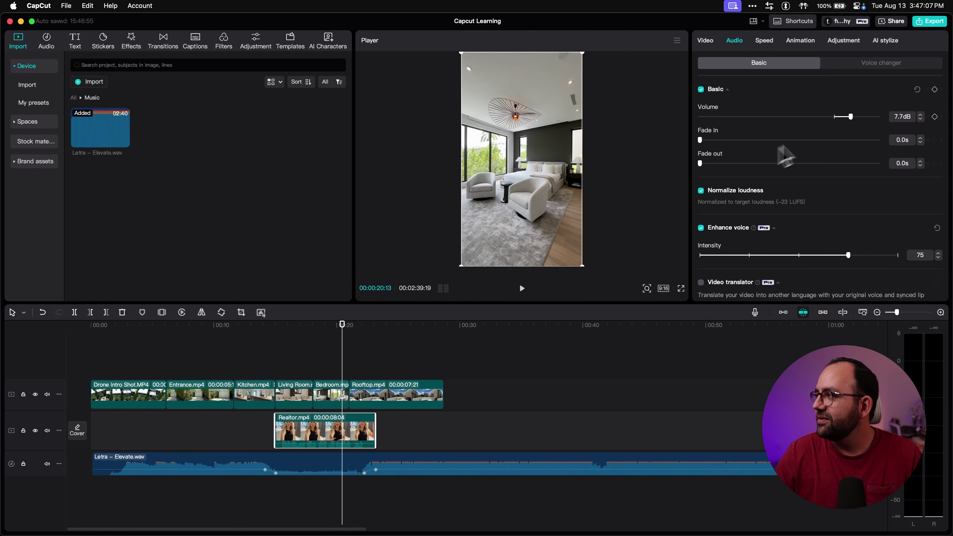
- Set the Realtor clip's volume to 6.3 dB and play it through to 00:00:22:15
drag(850, 117, 846, 118)
drag(319, 325, 299, 325)
key(space)
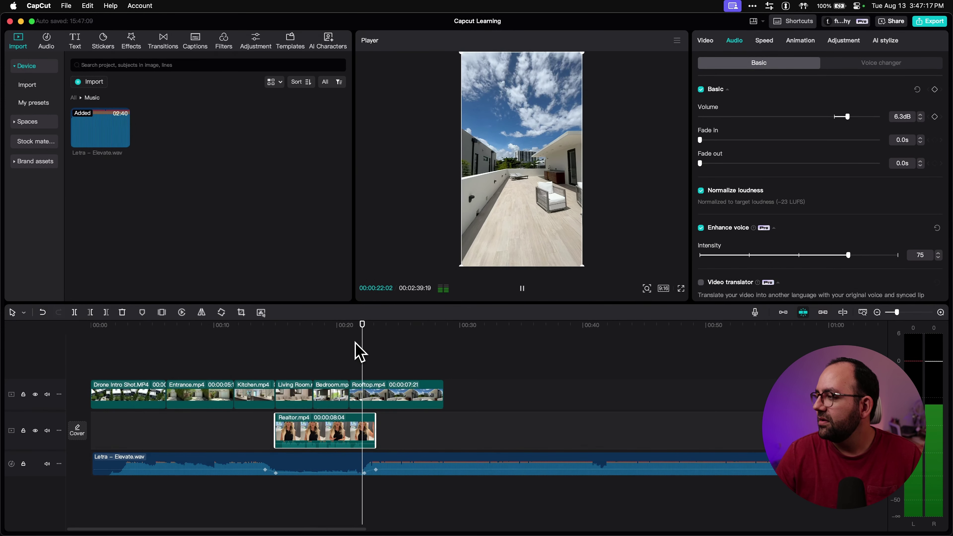
key(space)
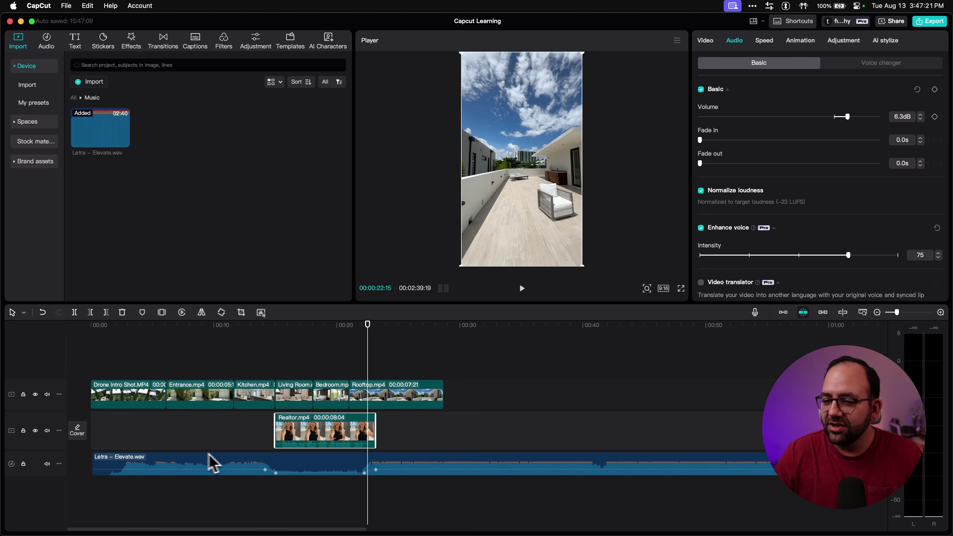
- Play the timeline beyond the end of the Rooftop clip to 00:00:30:02 to check the leftover music
mouse_move(101, 463)
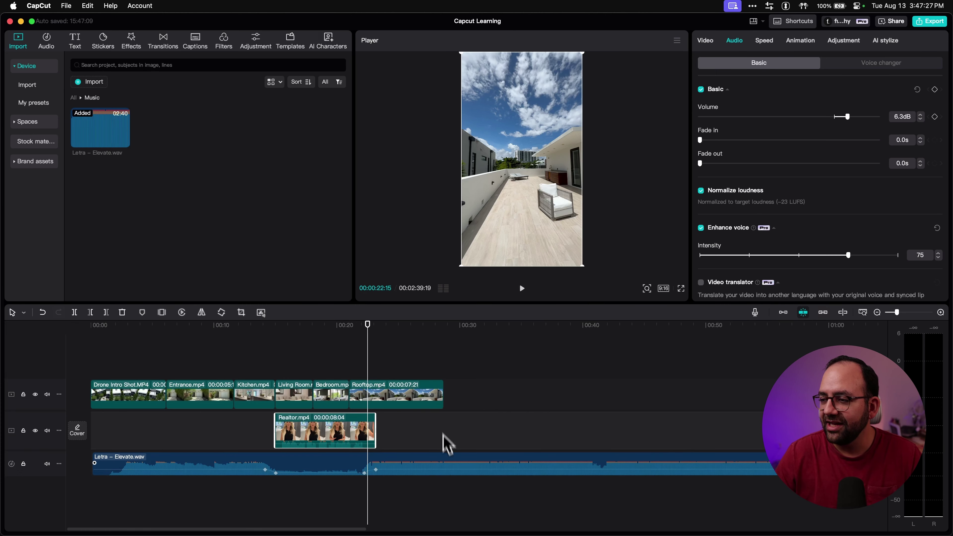
click(443, 325)
key(space)
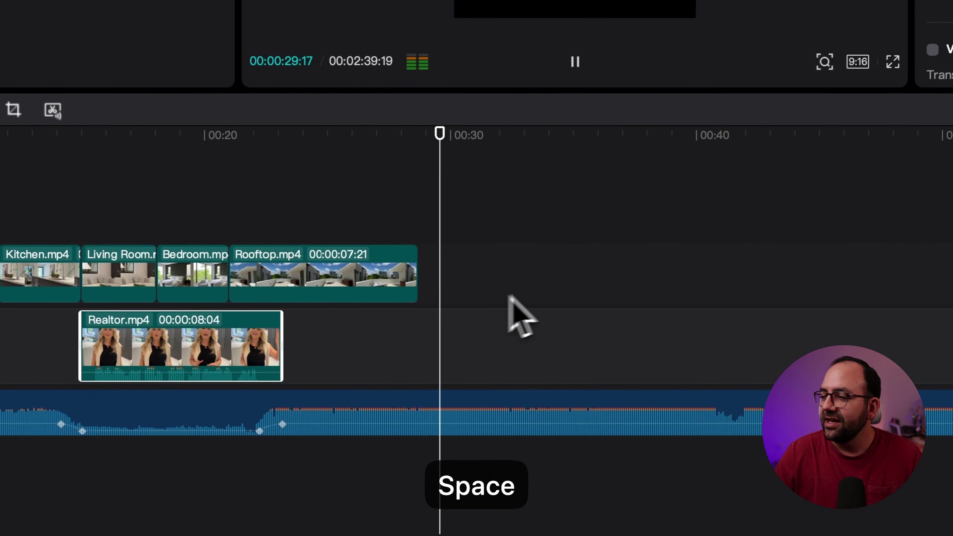
key(space)
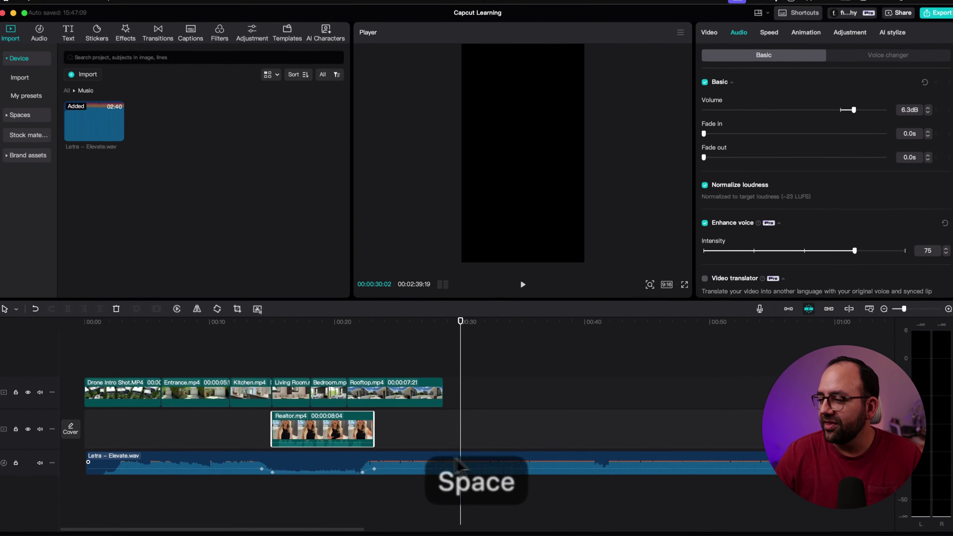
- Split the Letra – Elevate music at the end of the Rooftop clip (00:00:28:21) and delete the leftover part
click(446, 323)
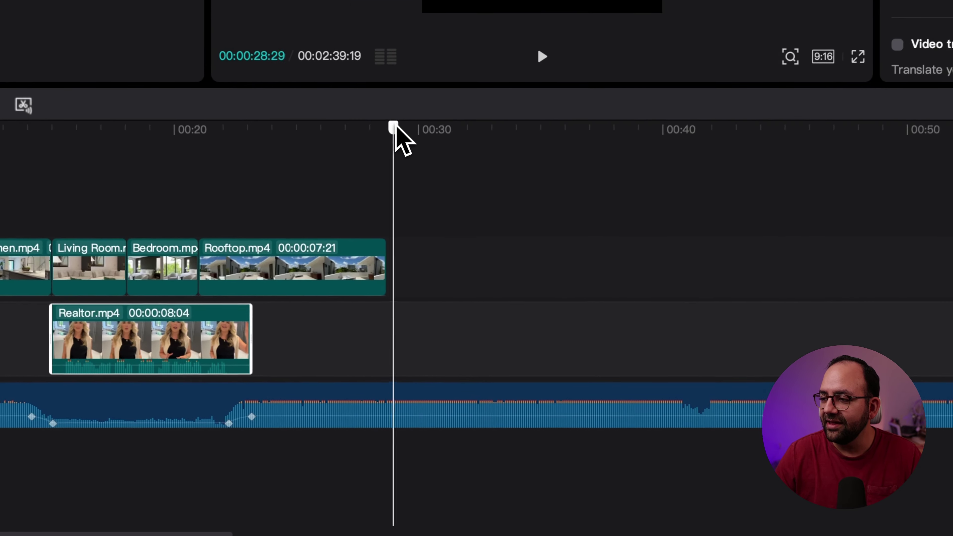
click(417, 391)
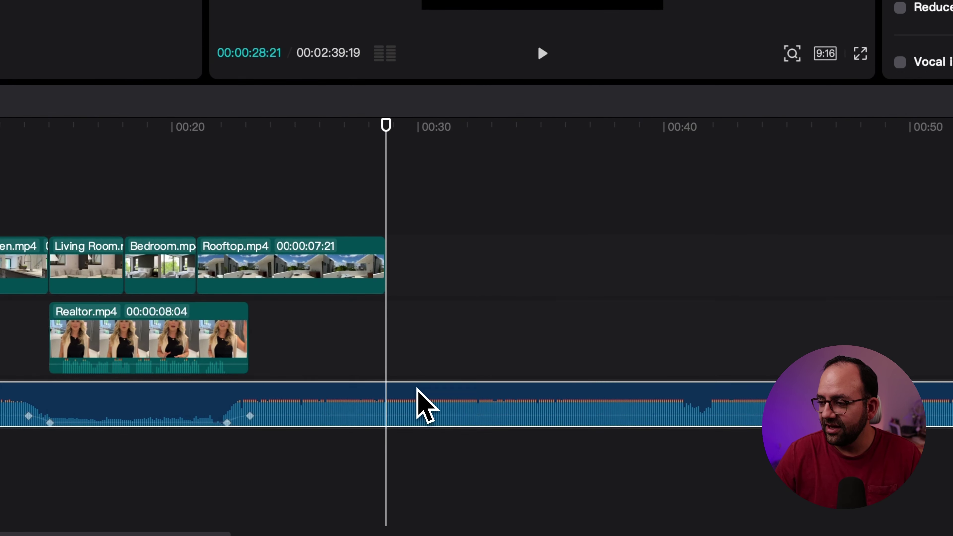
key(super+b)
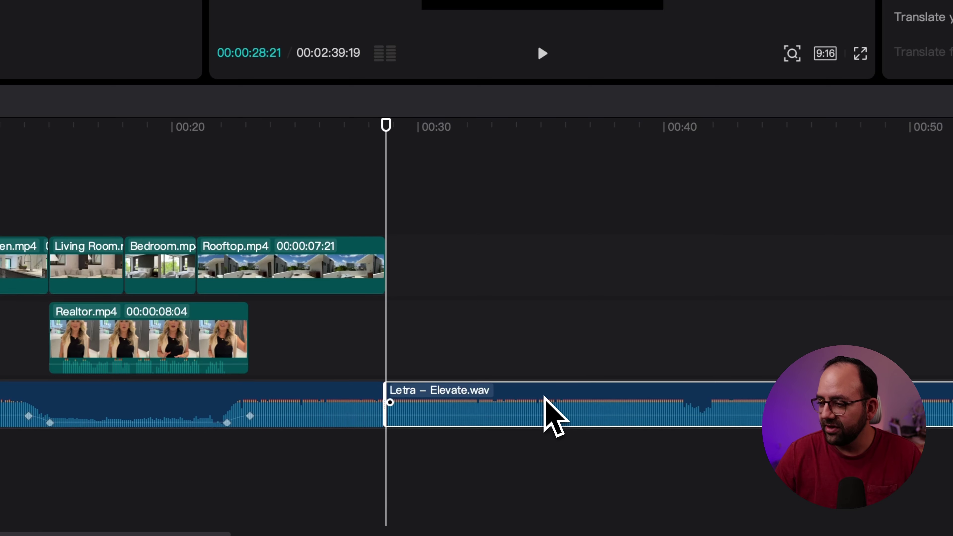
key(BackSpace)
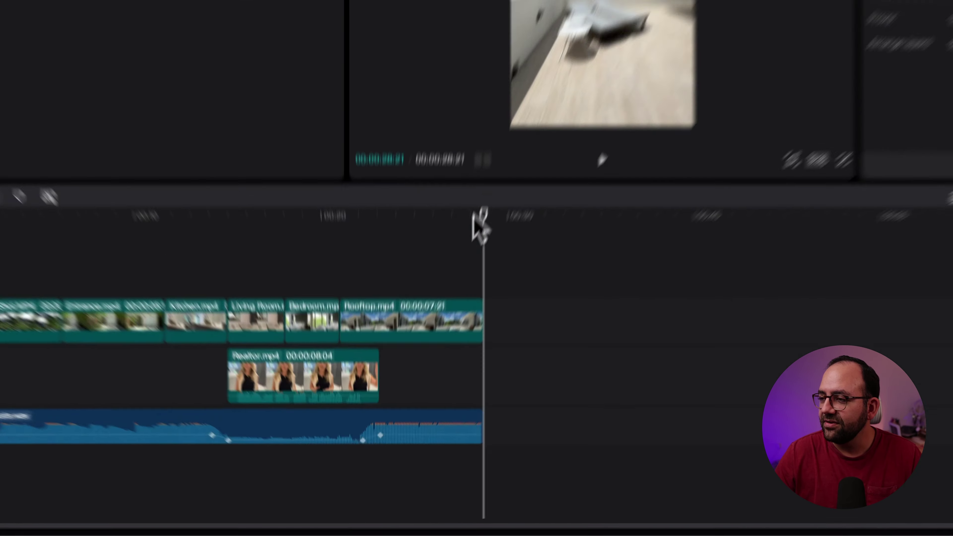
- Give the music clip a 2.0 s fade-out and play the ending from 00:00:25:05
drag(443, 325, 402, 326)
click(442, 468)
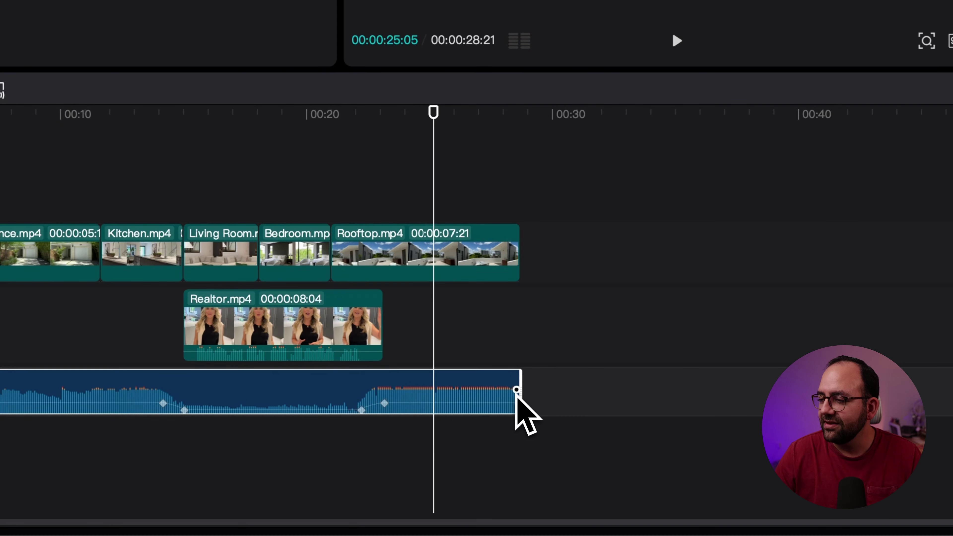
drag(517, 393, 423, 397)
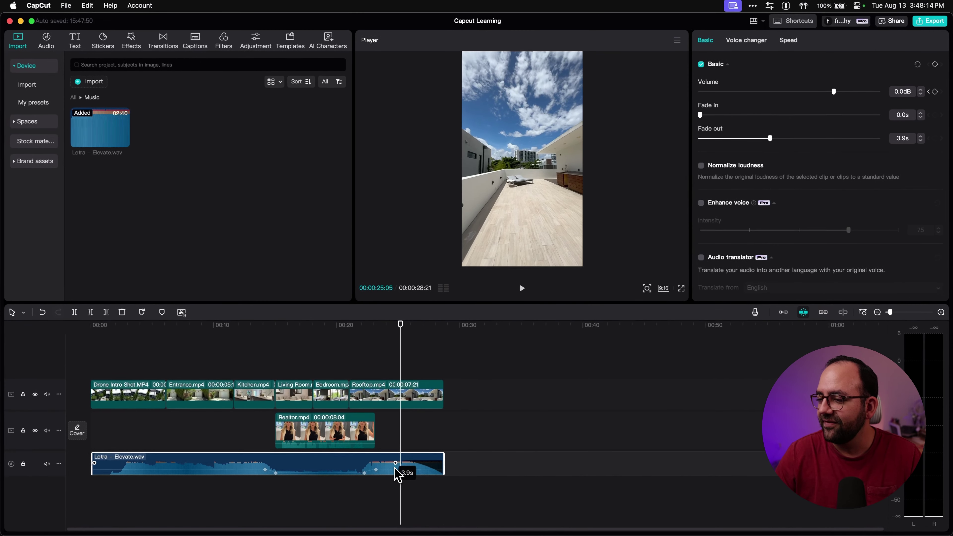
drag(395, 463, 430, 463)
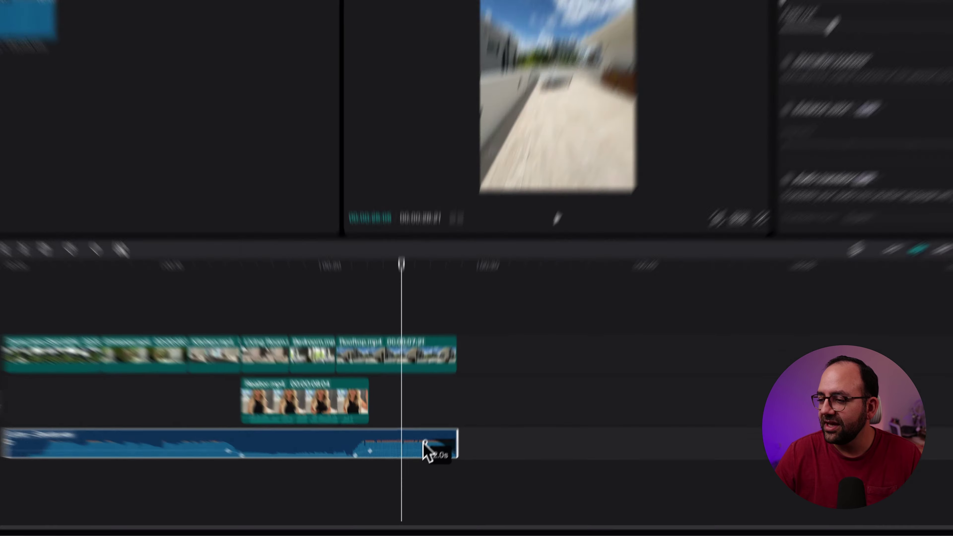
key(space)
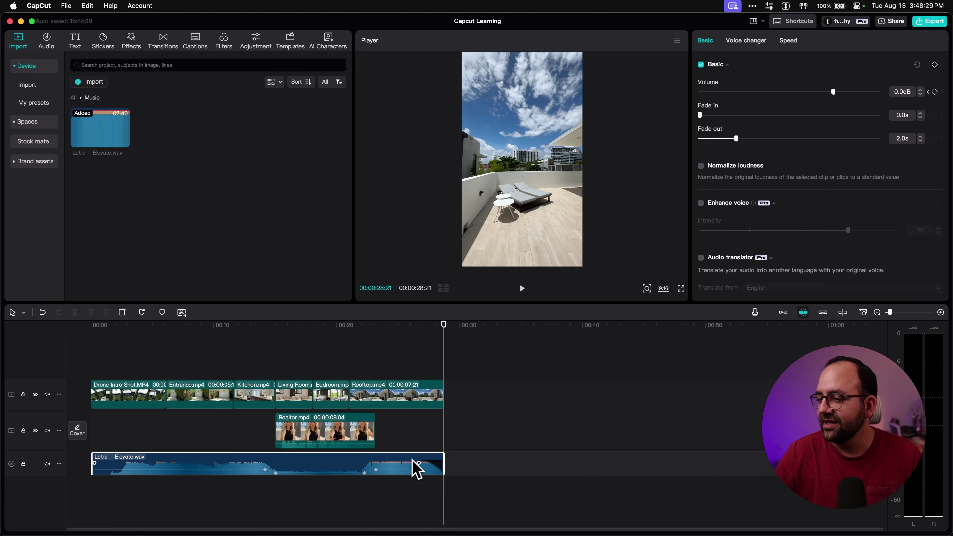
- Try out a fade-in on the Letra – Elevate music clip
mouse_move(416, 466)
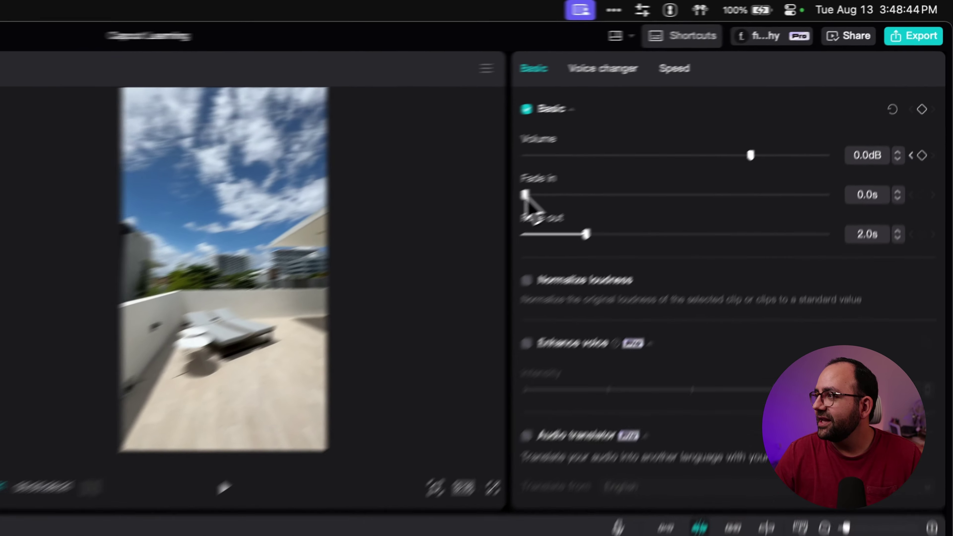
drag(700, 115, 775, 115)
mouse_move(530, 280)
mouse_down()
mouse_move(617, 280)
mouse_move(541, 276)
mouse_up()
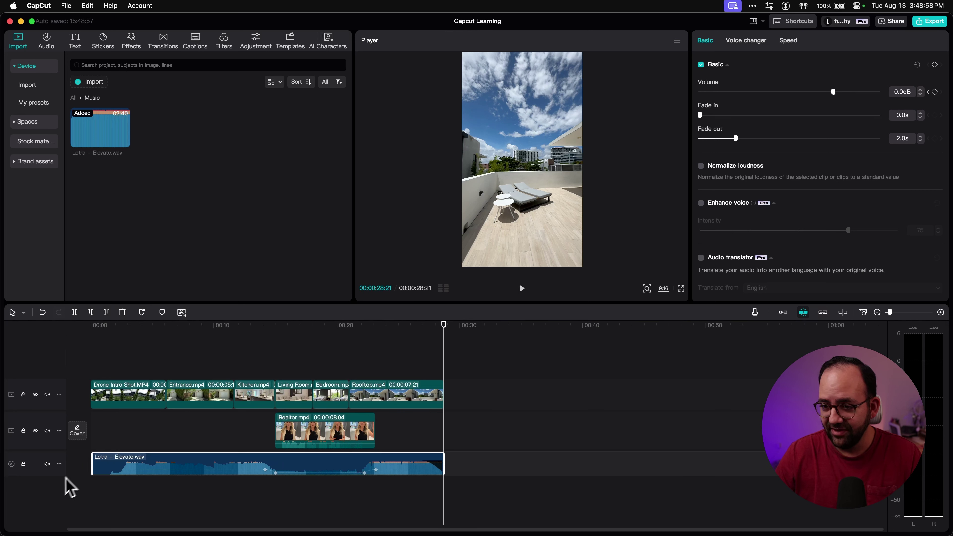
- Trim the music's opening, realign the clip to span the whole video with a 1.0 s fade-in, and play it from the start
mouse_move(105, 473)
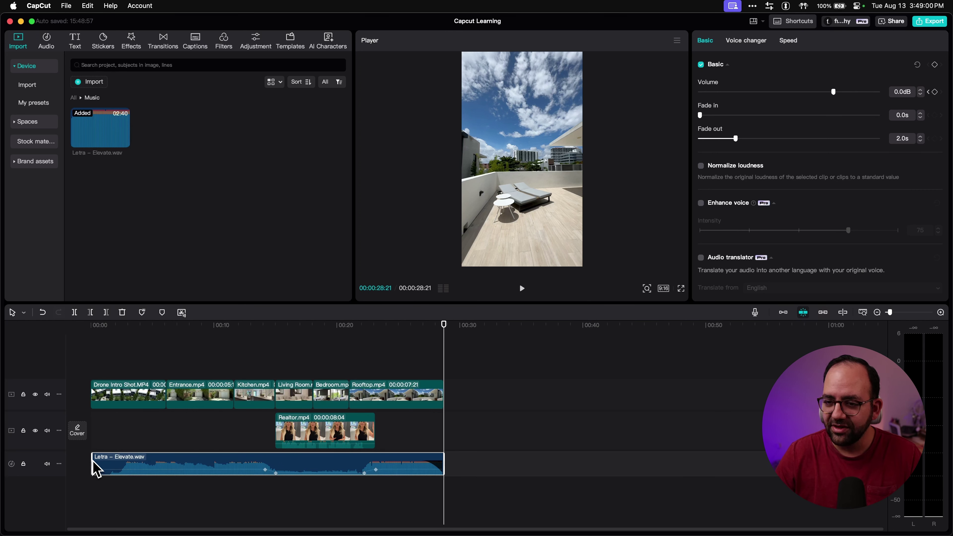
drag(94, 468, 114, 468)
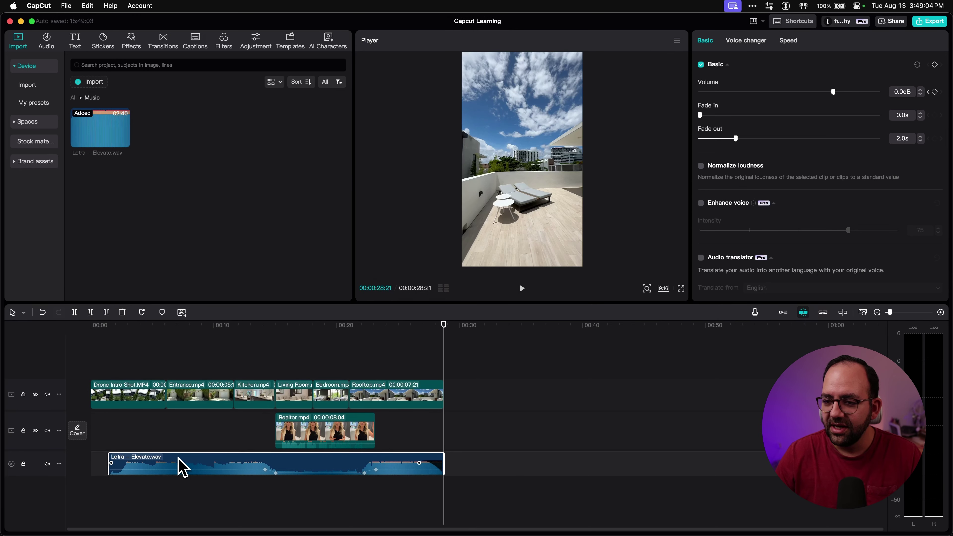
drag(180, 467, 162, 467)
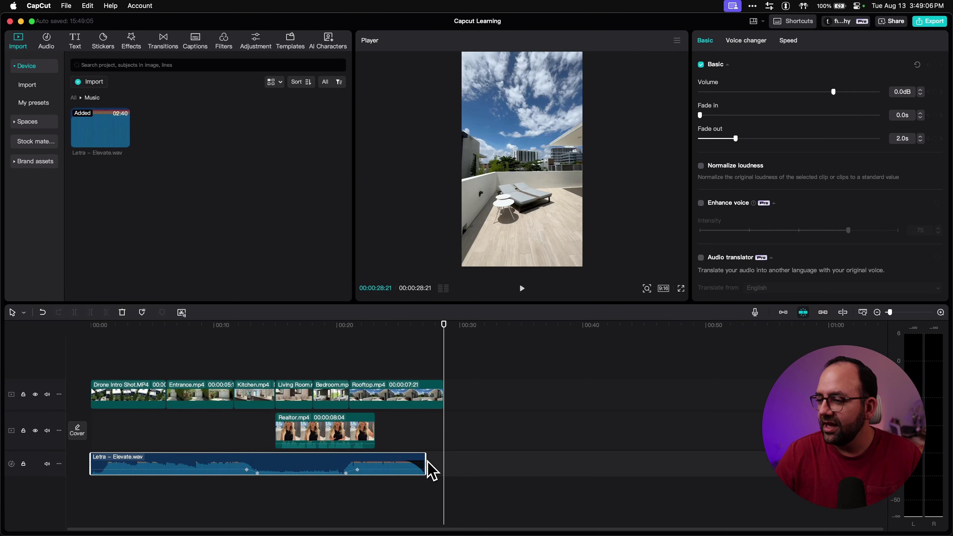
drag(428, 464, 443, 466)
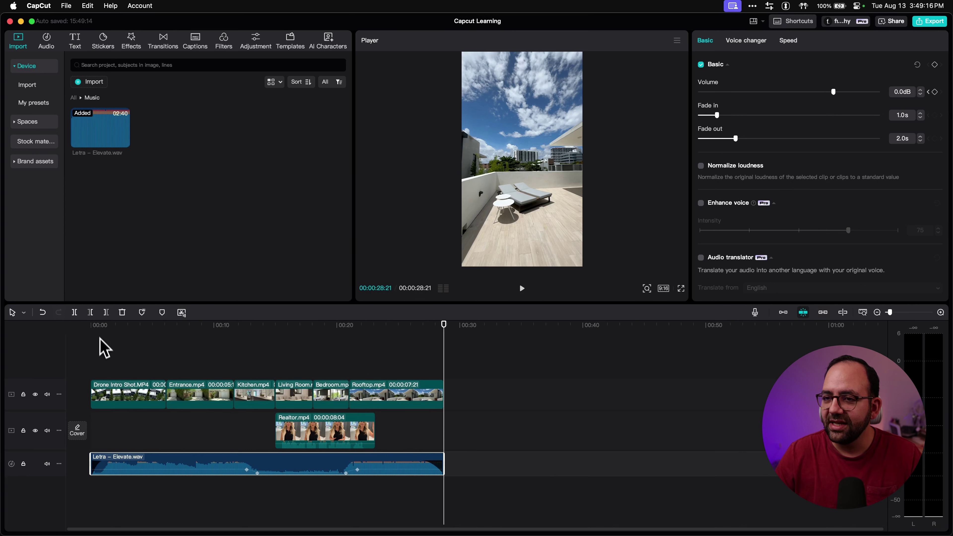
key(Home)
key(space)
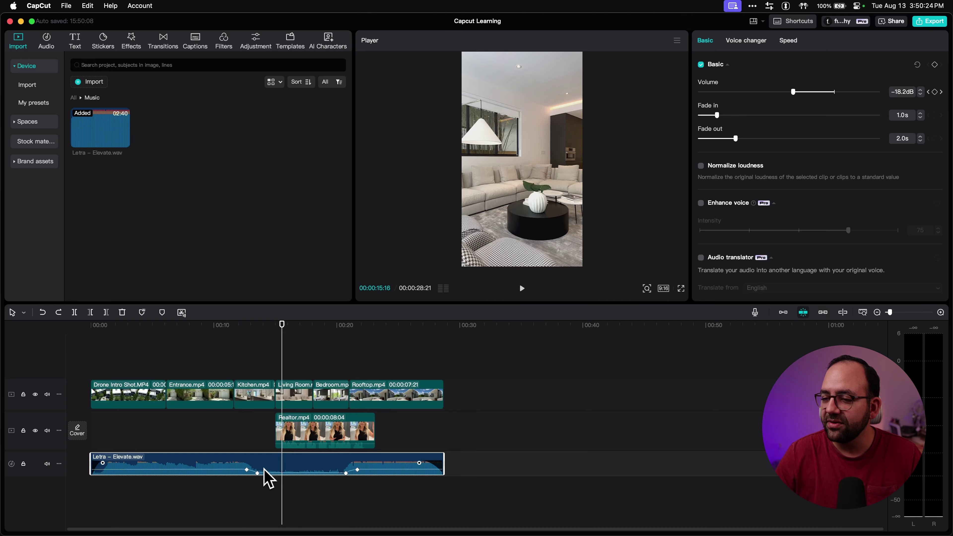
- Move the two volume keyframes that start the music dip so the drop begins near the Realtor clip's start and ends at 00:00:15:16
drag(258, 473, 282, 473)
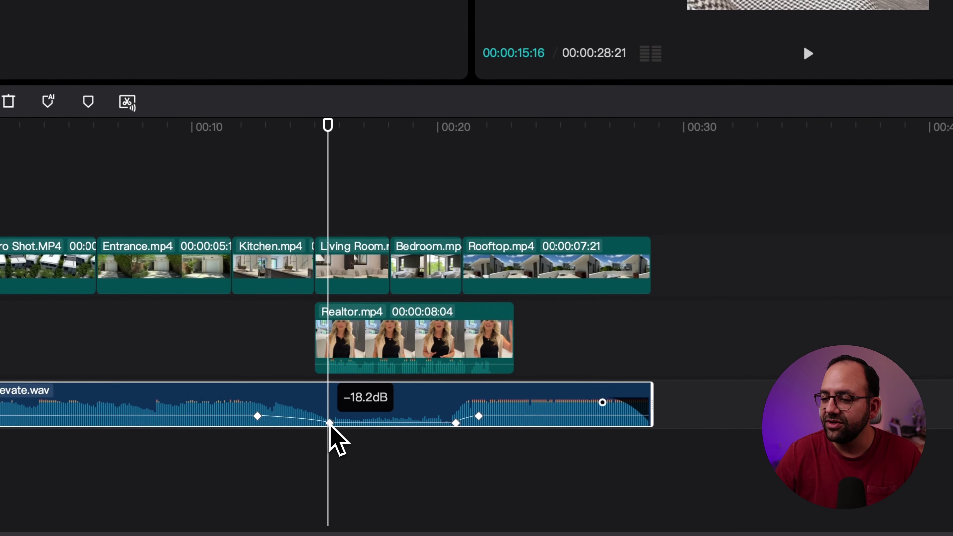
drag(262, 426, 307, 414)
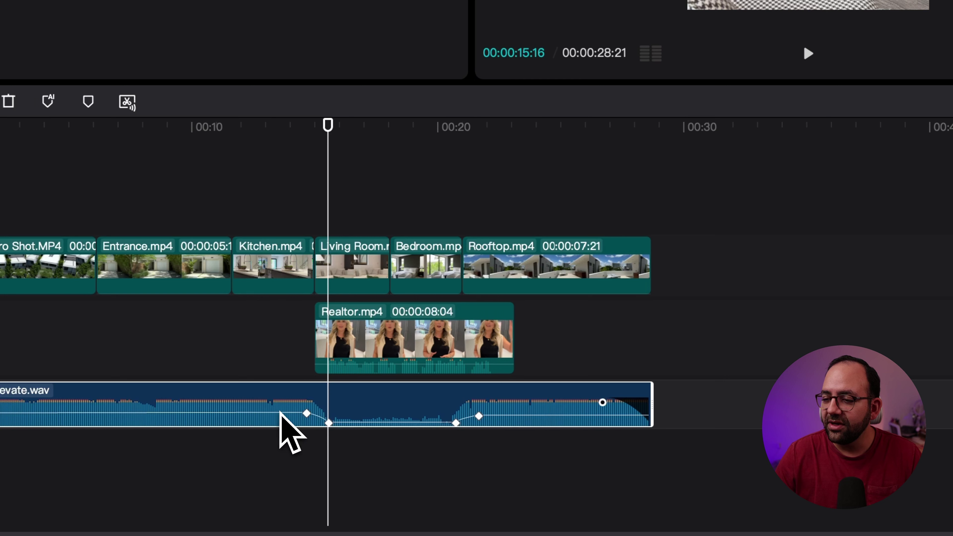
drag(280, 411, 277, 412)
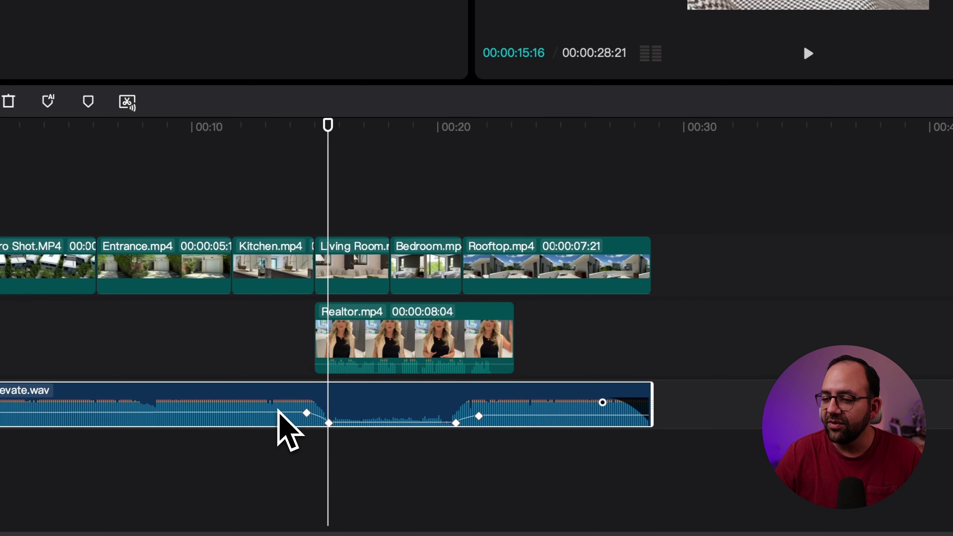
key(super+z)
key(super+z)
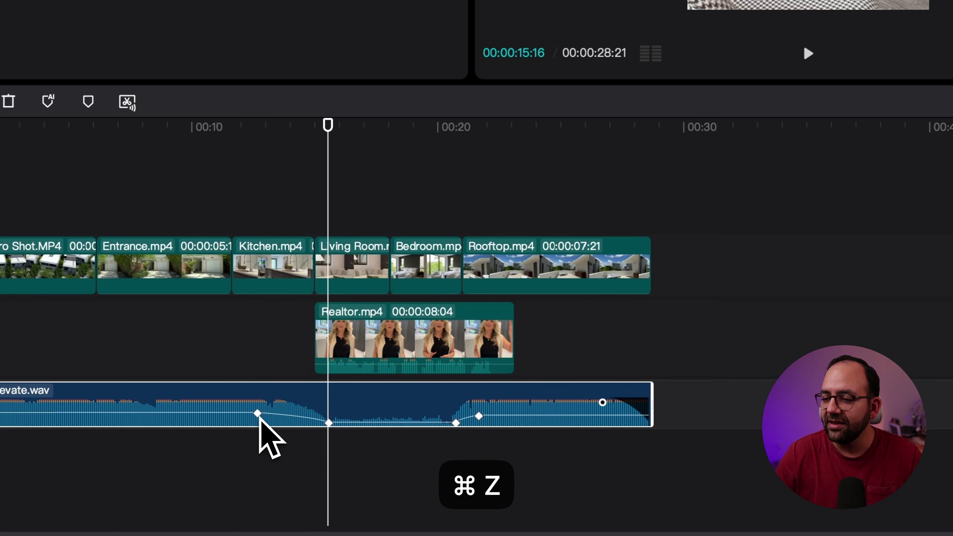
drag(259, 416, 312, 417)
key(super+z)
key(super+z)
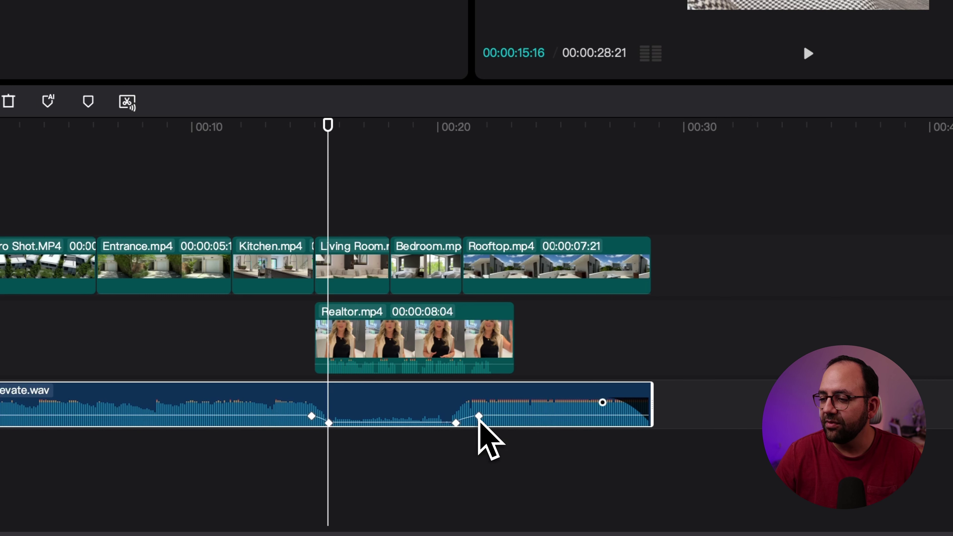
- Move the two volume keyframes that end the music dip so the rise begins at 00:00:22:05, and play the Realtor section
drag(479, 127, 492, 144)
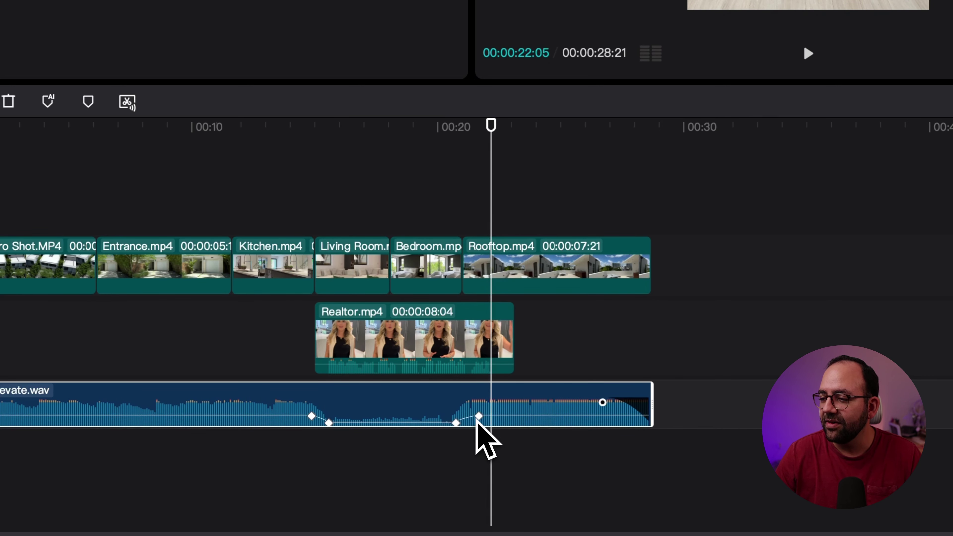
mouse_move(477, 417)
mouse_down()
mouse_move(516, 417)
mouse_move(479, 423)
mouse_move(490, 423)
mouse_up()
key(super+z)
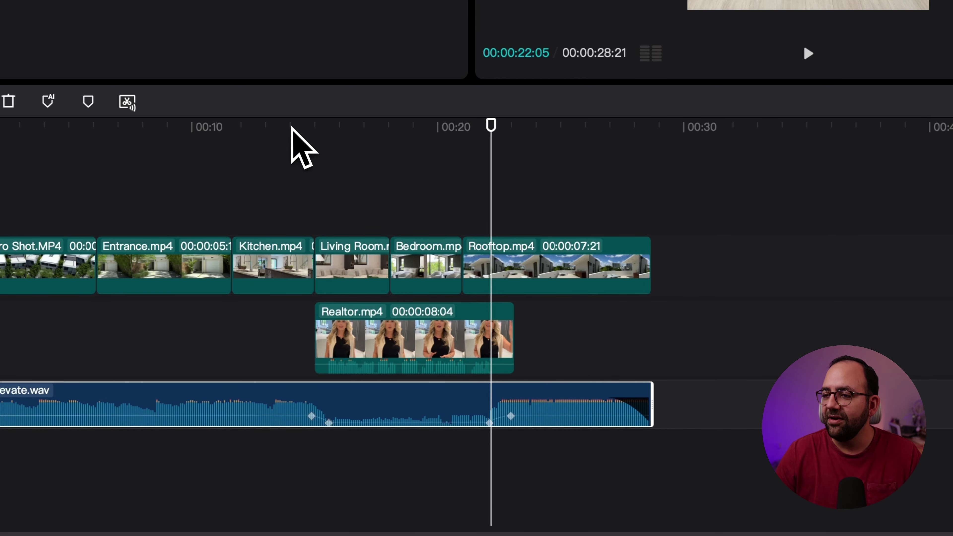
click(295, 127)
key(space)
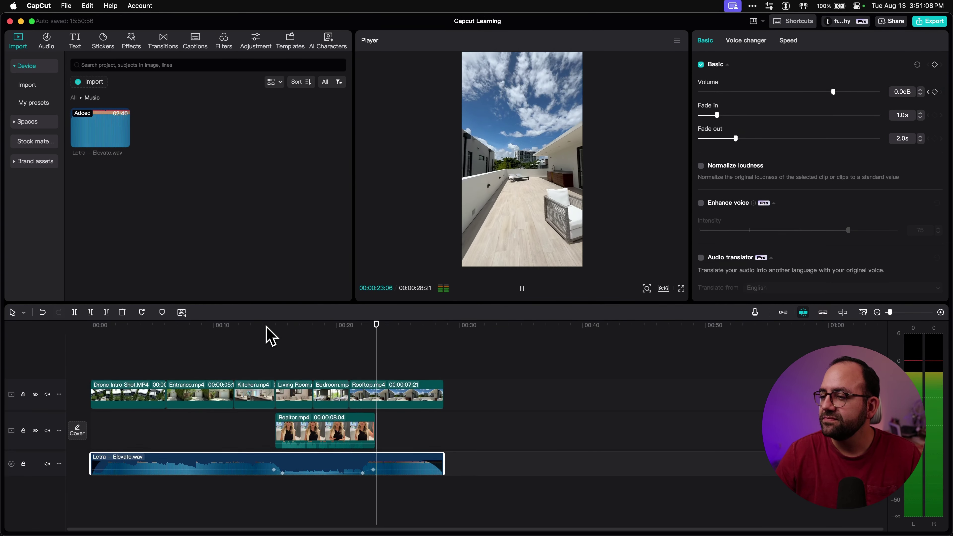
key(space)
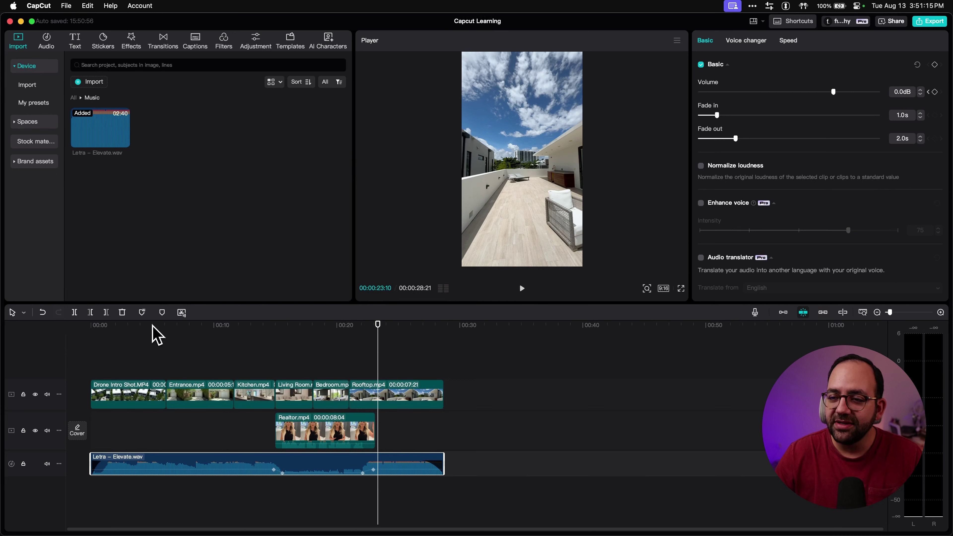
- Play from 00:00:03:08 to 00:00:07:12, try adding a marker to the music there, and undo it
drag(152, 326, 131, 325)
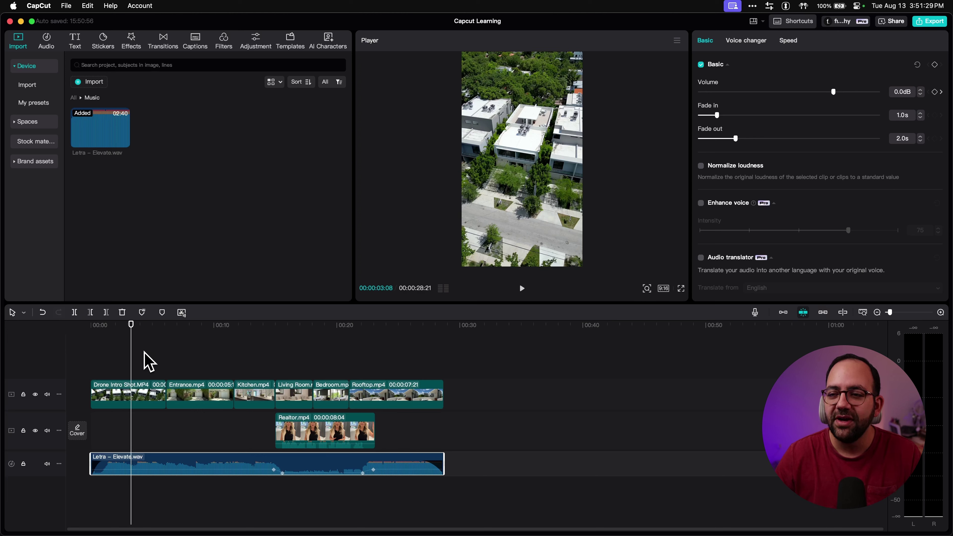
key(space)
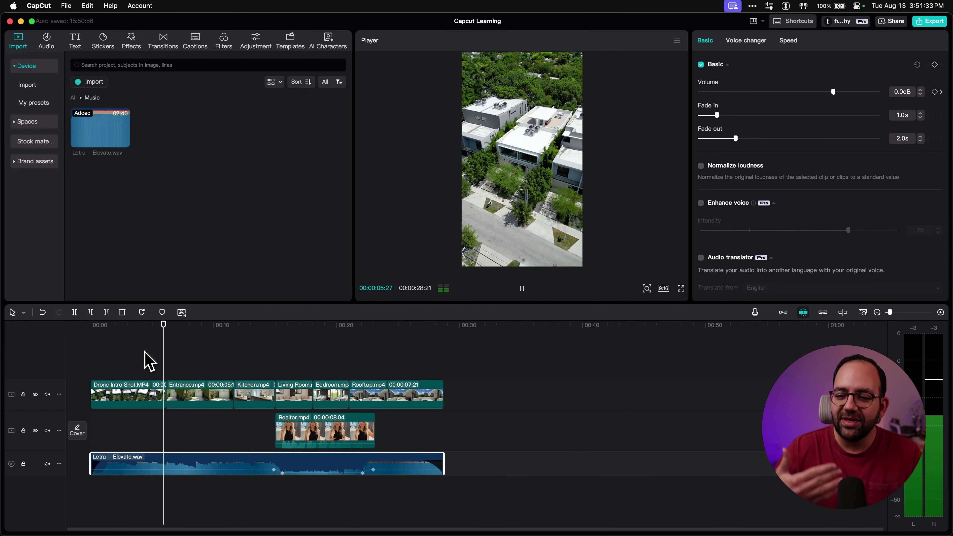
key(space)
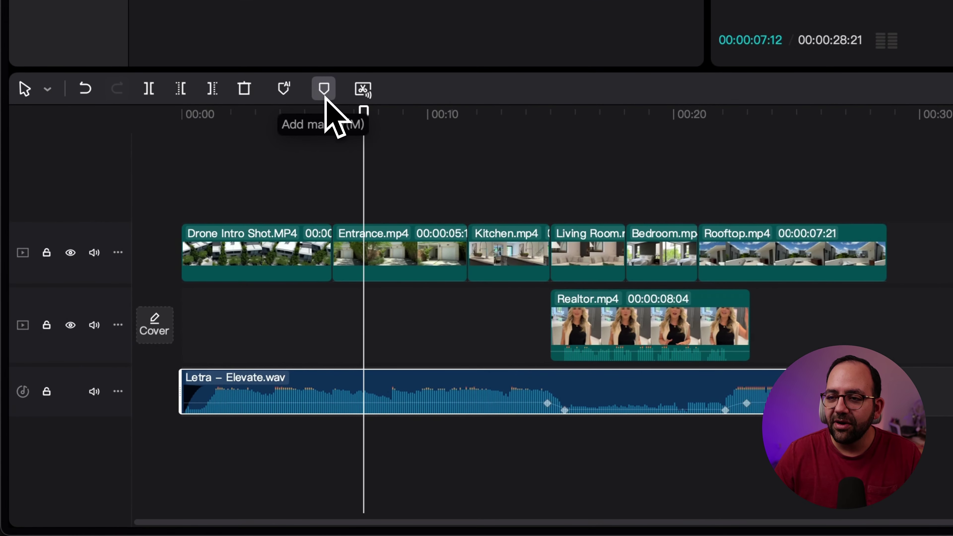
click(324, 94)
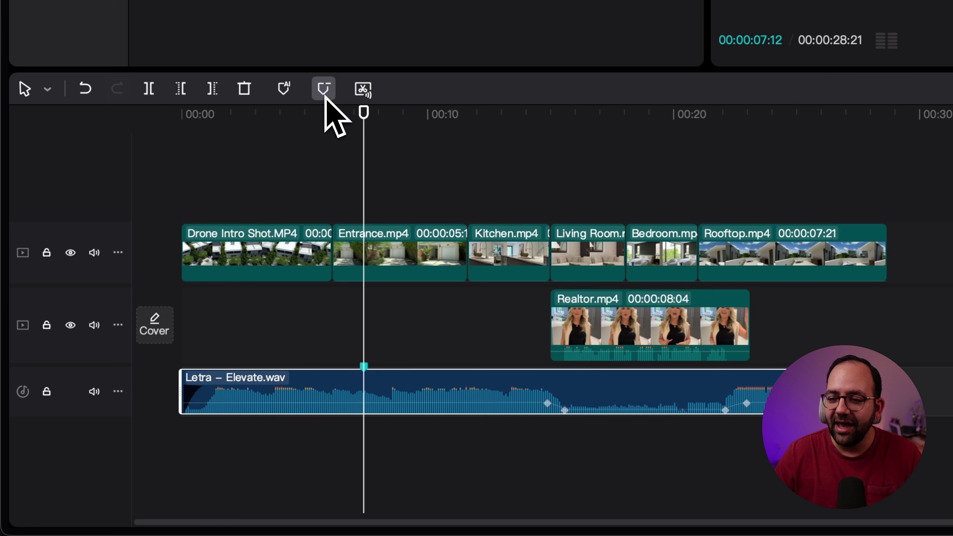
key(super+z)
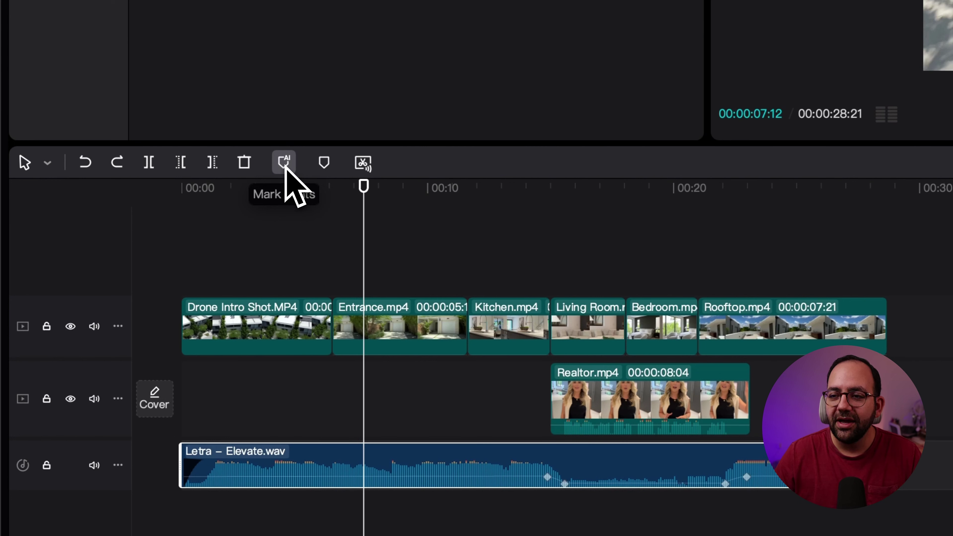
- Mark the music's beats automatically with Beats 1 and move the playhead across the first markers to 00:00:03:22
click(290, 166)
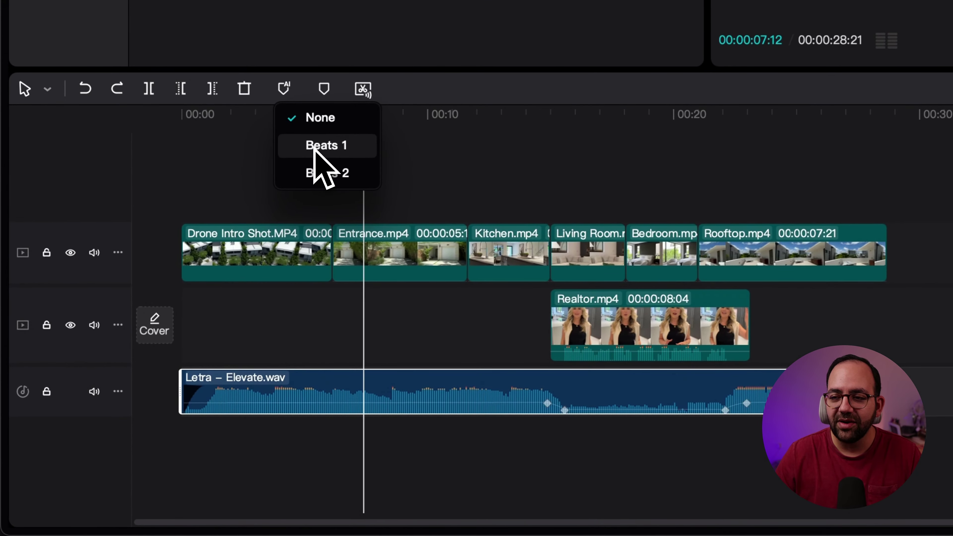
click(314, 150)
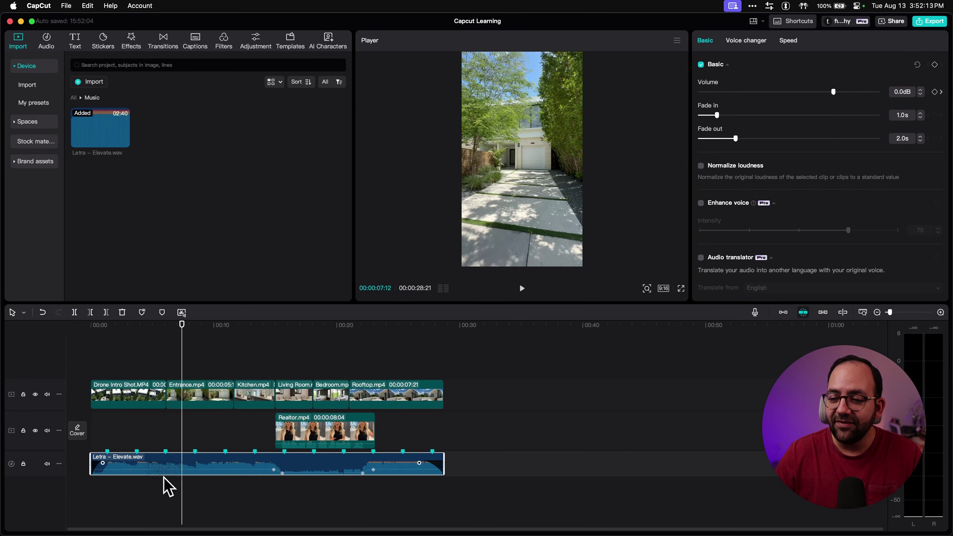
drag(170, 328, 133, 328)
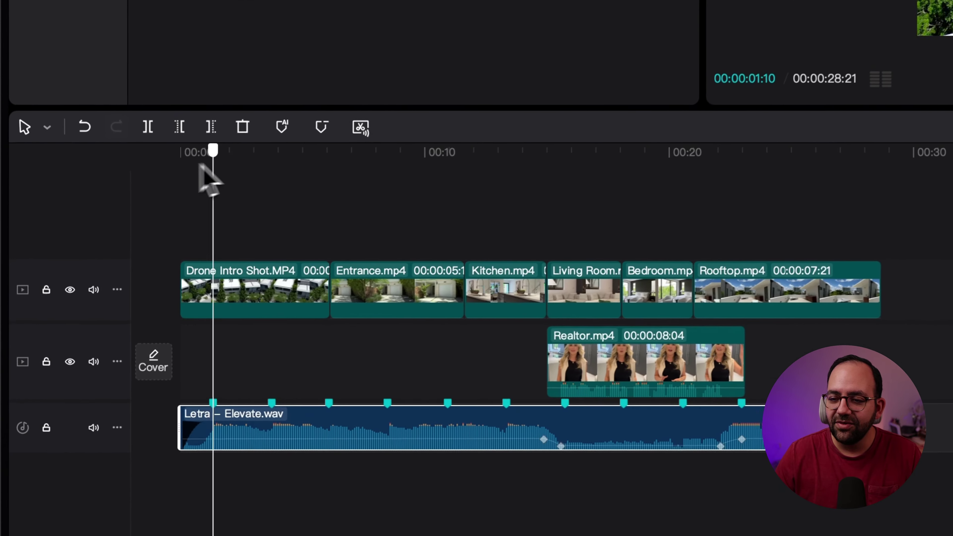
drag(264, 157, 276, 160)
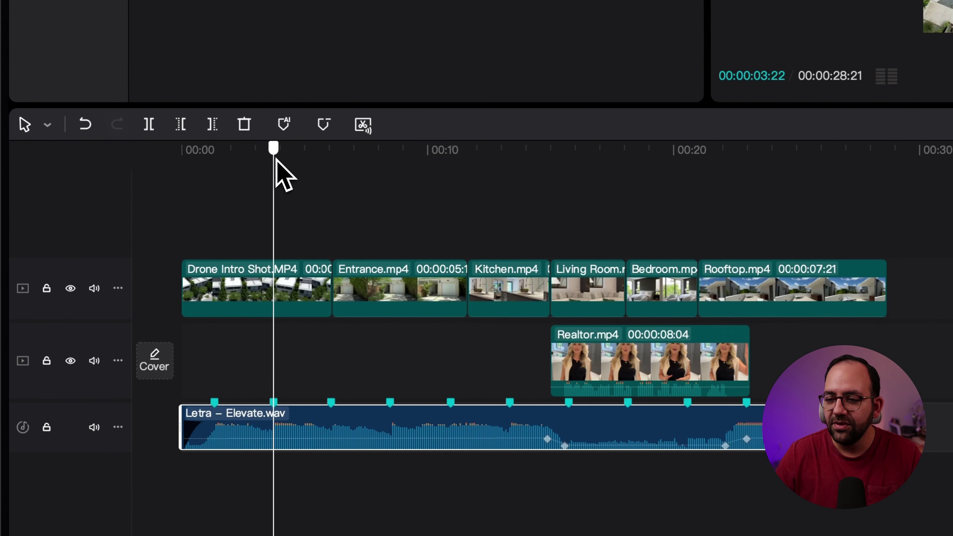
- Switch the music clip's automatic beat markers to Beats 2
click(283, 125)
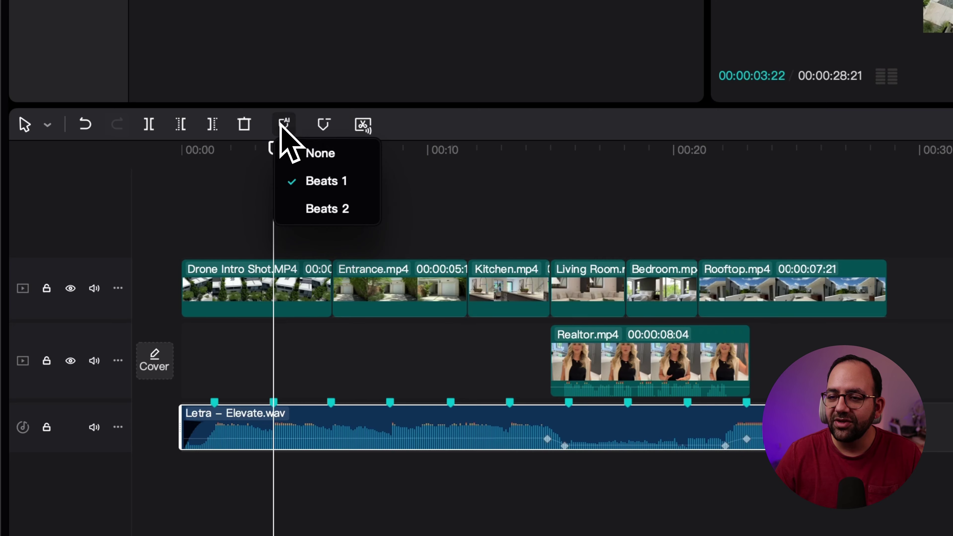
click(313, 208)
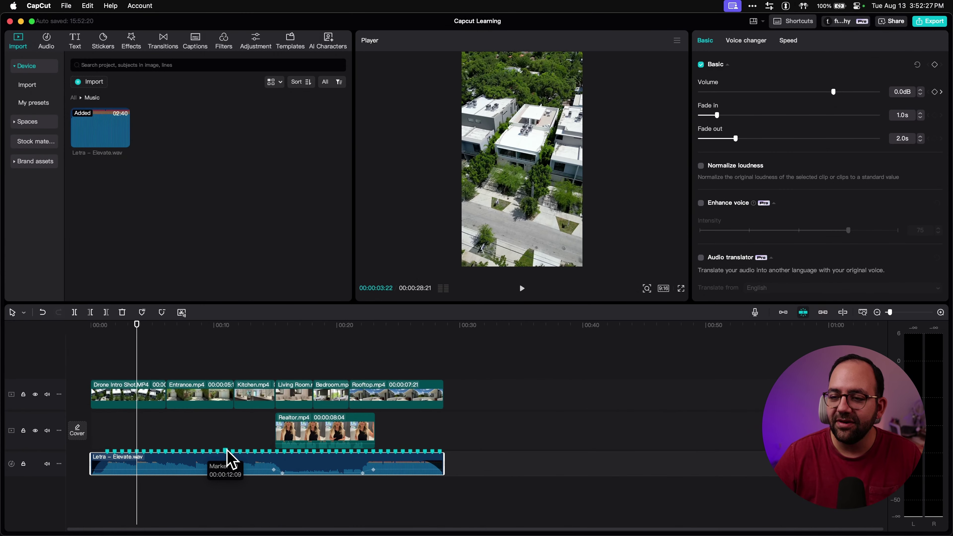
- Switch the music's automatic markers back to Beats 1 and trim the end of the Entrance clip to the fifth beat marker
click(147, 310)
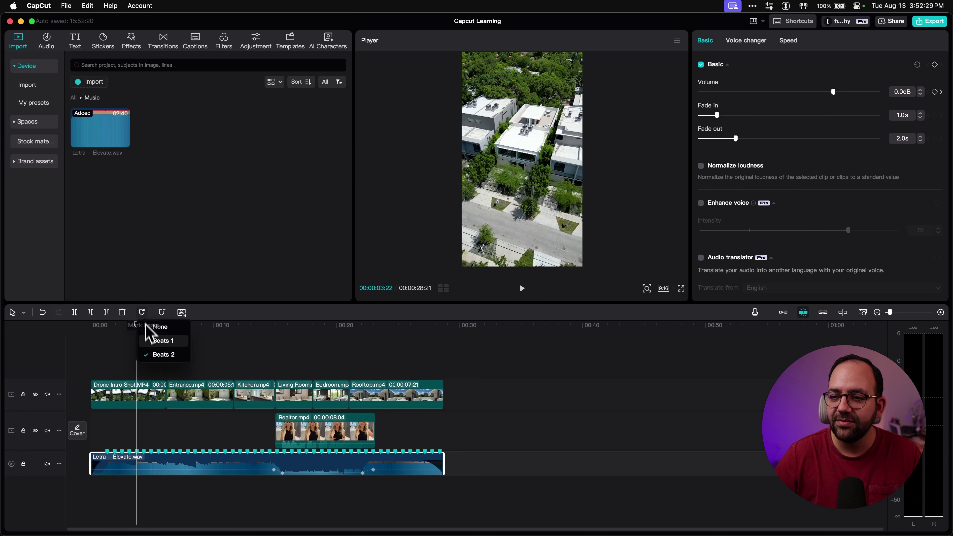
click(152, 354)
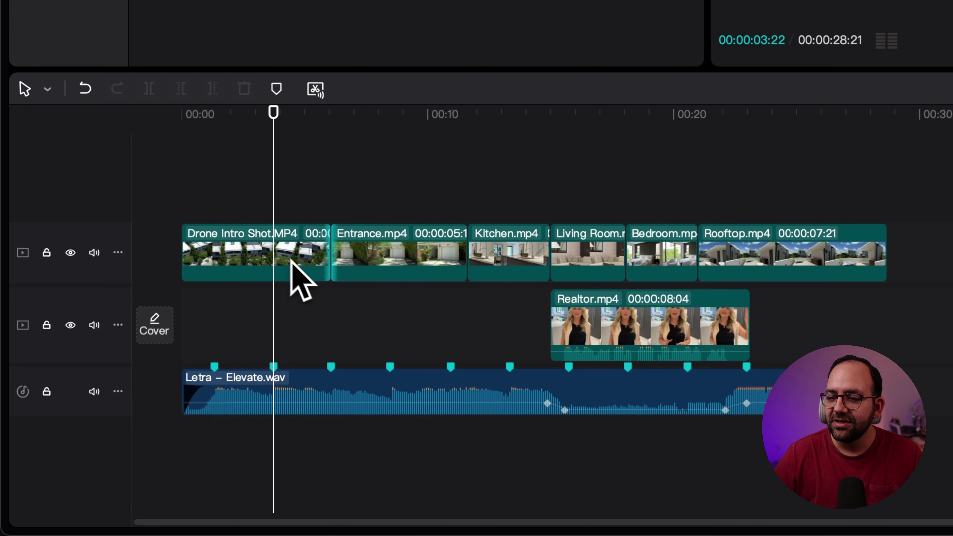
click(392, 265)
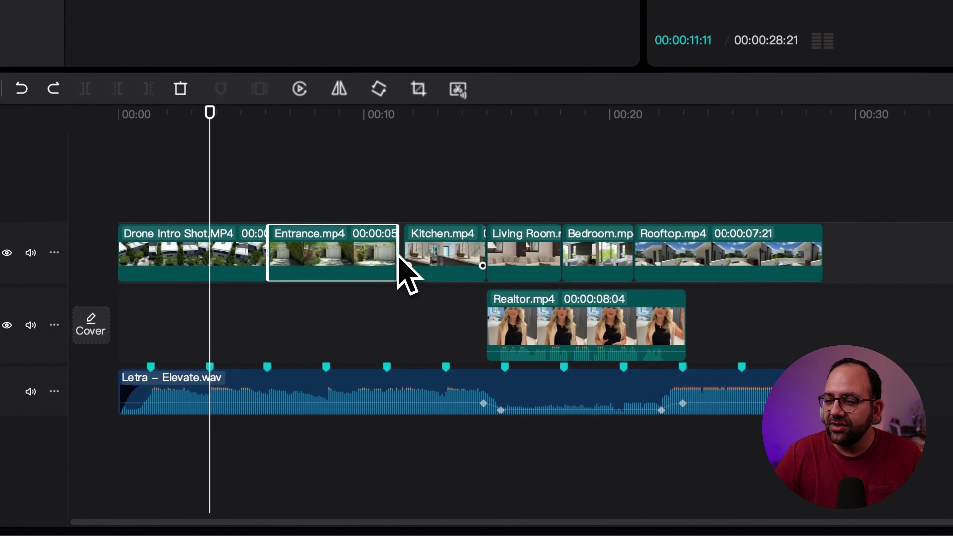
drag(398, 259, 388, 261)
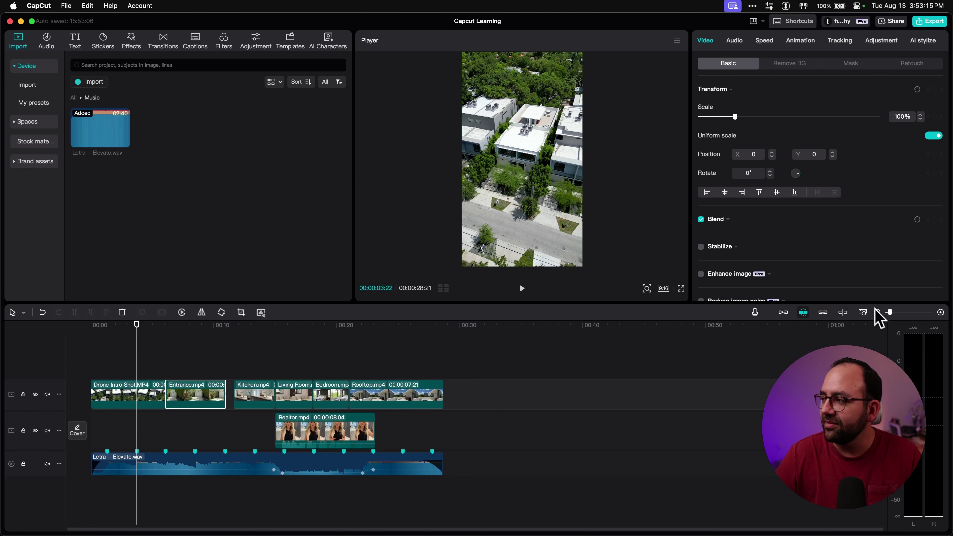
- Try the main track magnet, undo it, and extend the start of the Kitchen clip back to the Entrance clip's end
click(784, 314)
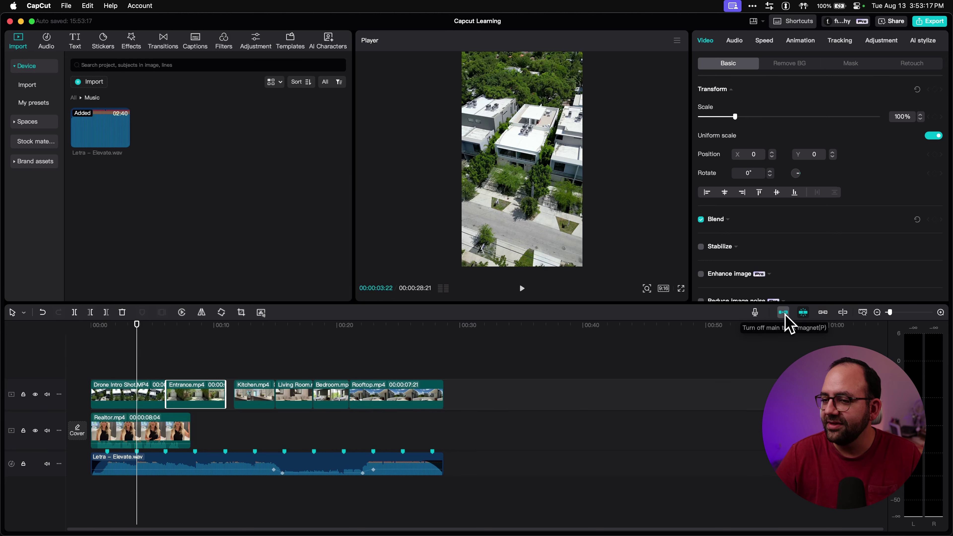
key(super+z)
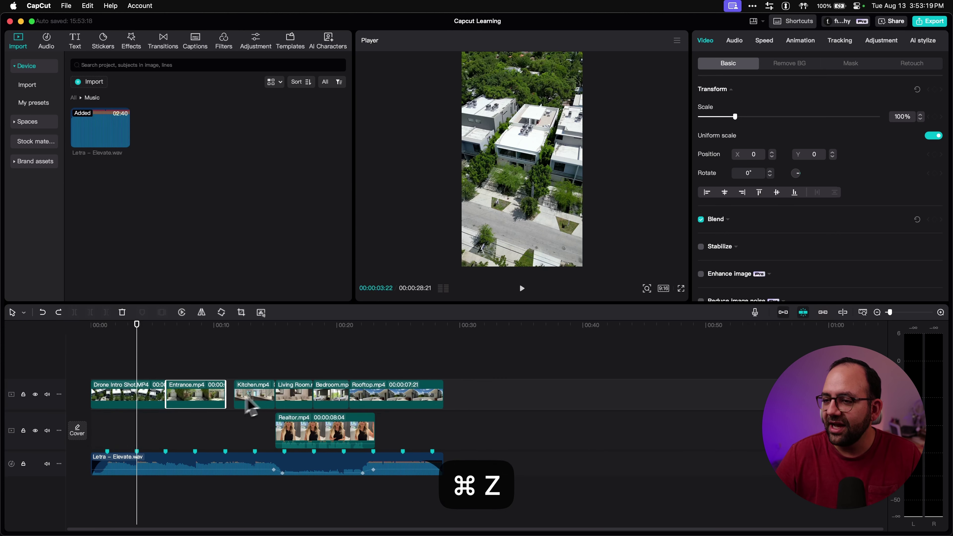
drag(240, 399, 232, 397)
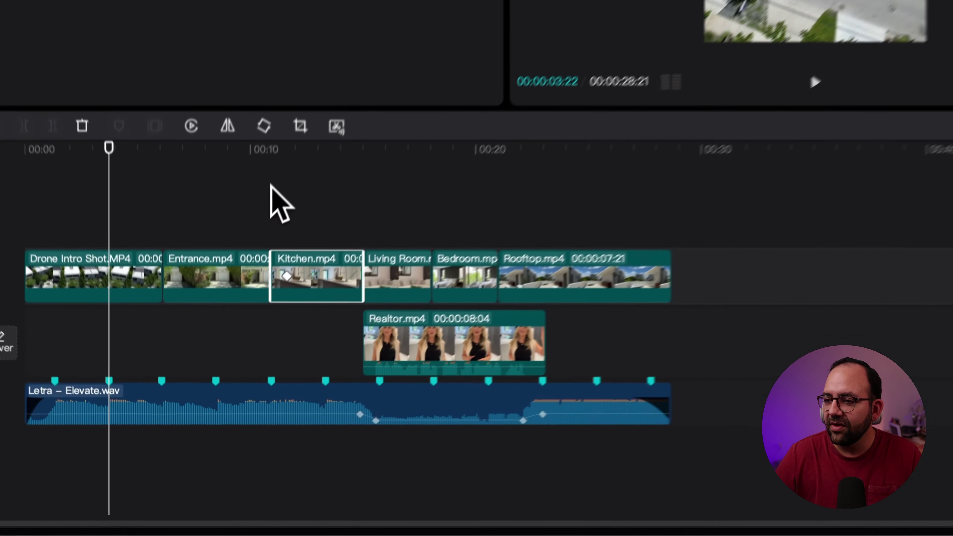
- Trim the Kitchen clip's end to the beat at 00:00:13:10 and move the Living Room, Bedroom, Rooftop and Realtor clips together to meet it
click(225, 325)
drag(225, 325, 263, 326)
drag(355, 117, 343, 120)
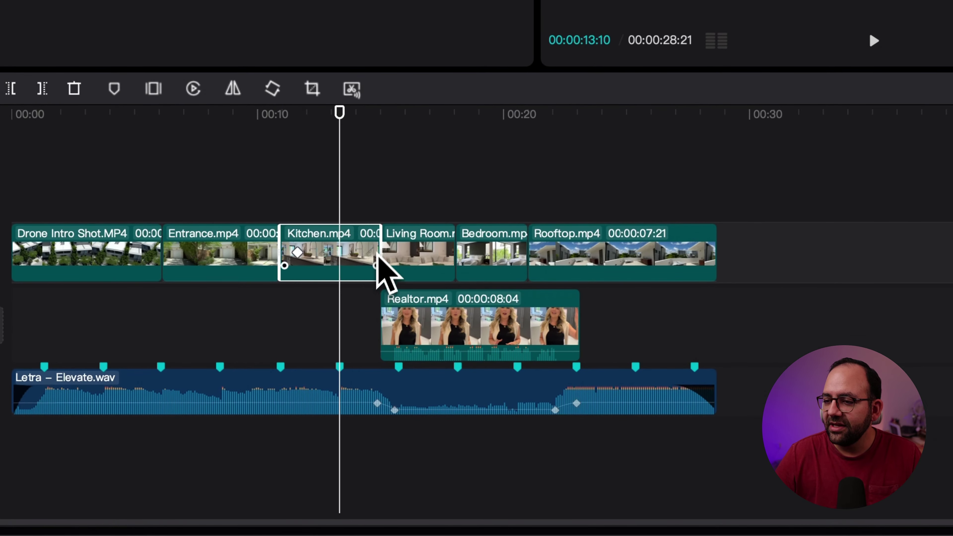
drag(379, 252, 341, 249)
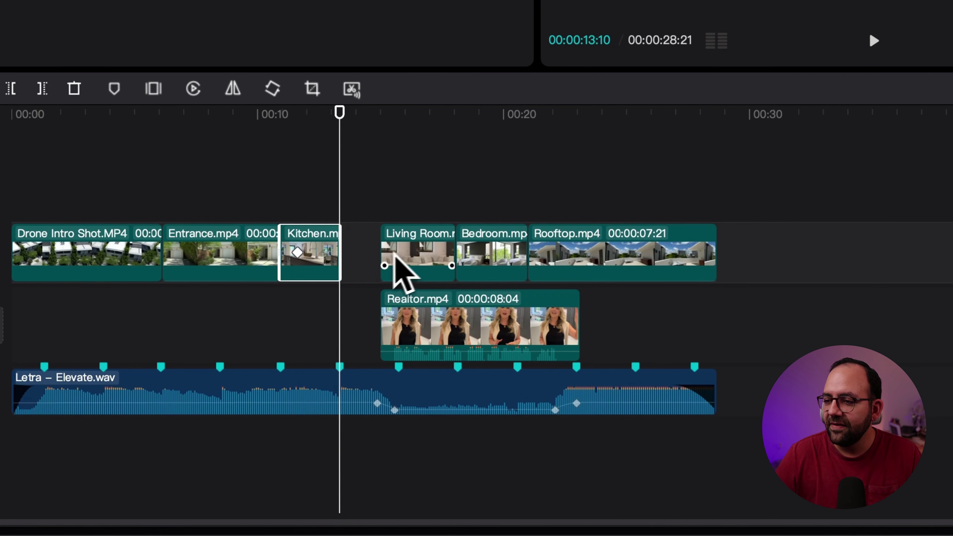
drag(450, 199, 671, 370)
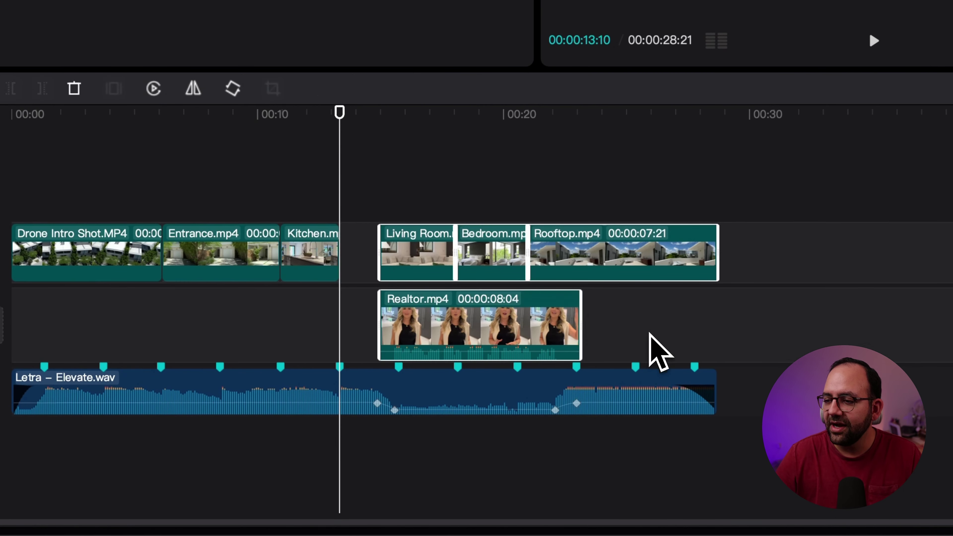
mouse_move(394, 259)
mouse_down()
mouse_move(398, 251)
mouse_move(383, 262)
mouse_move(382, 251)
mouse_up()
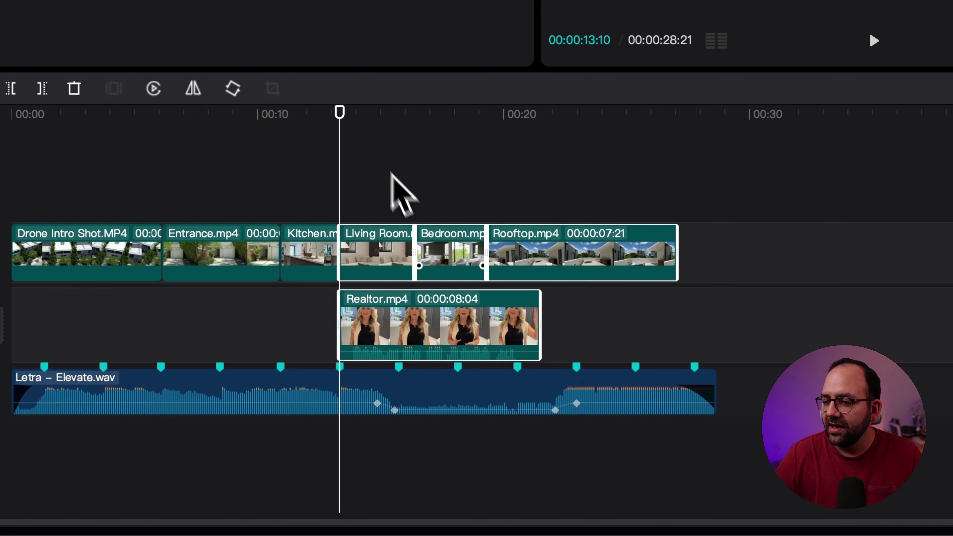
- Trim the Living Room and Bedroom clips' ends to the next two beat markers, extending the start of each following clip to meet them
click(405, 248)
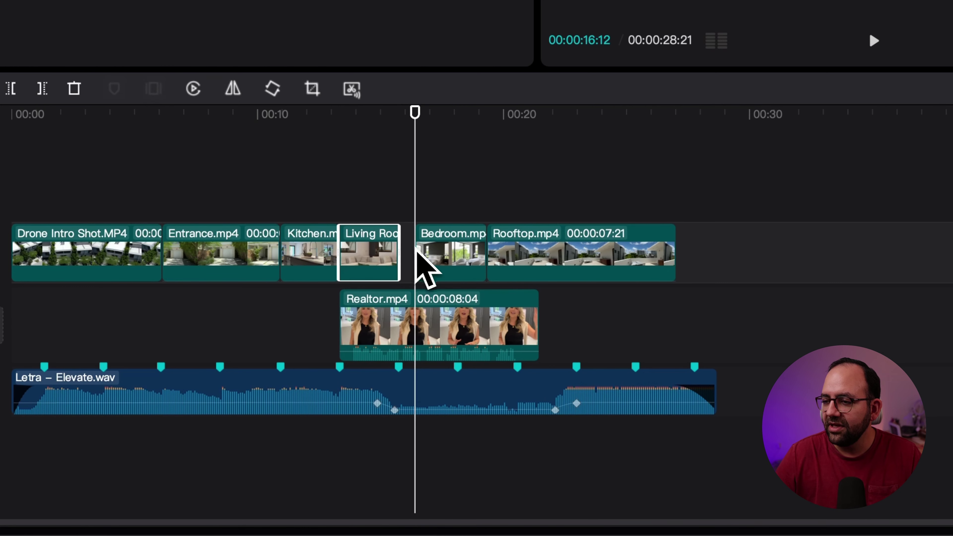
drag(414, 249, 408, 248)
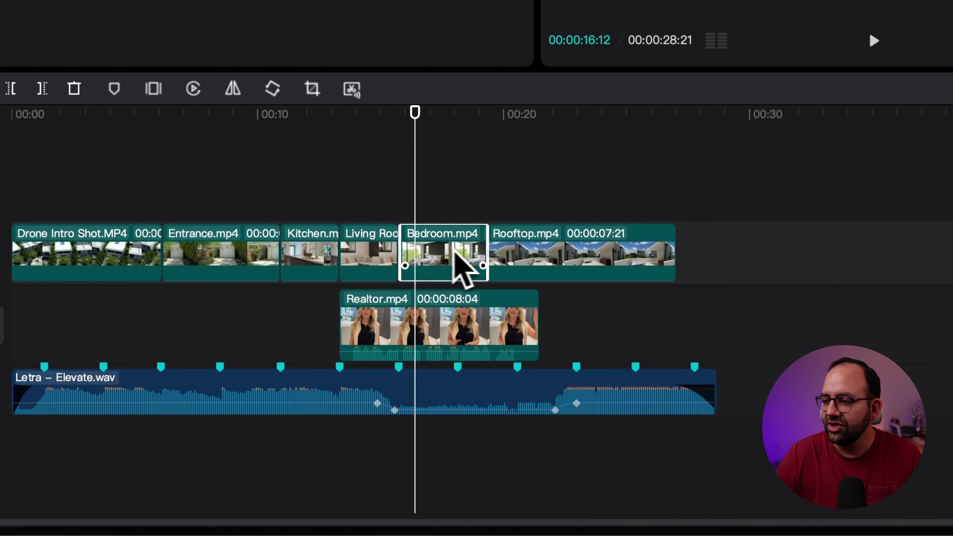
drag(489, 254, 507, 241)
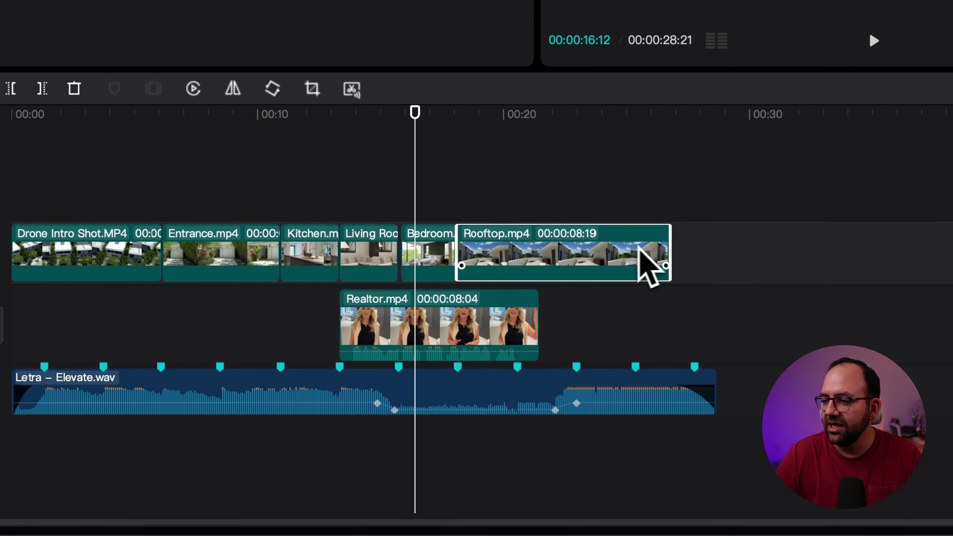
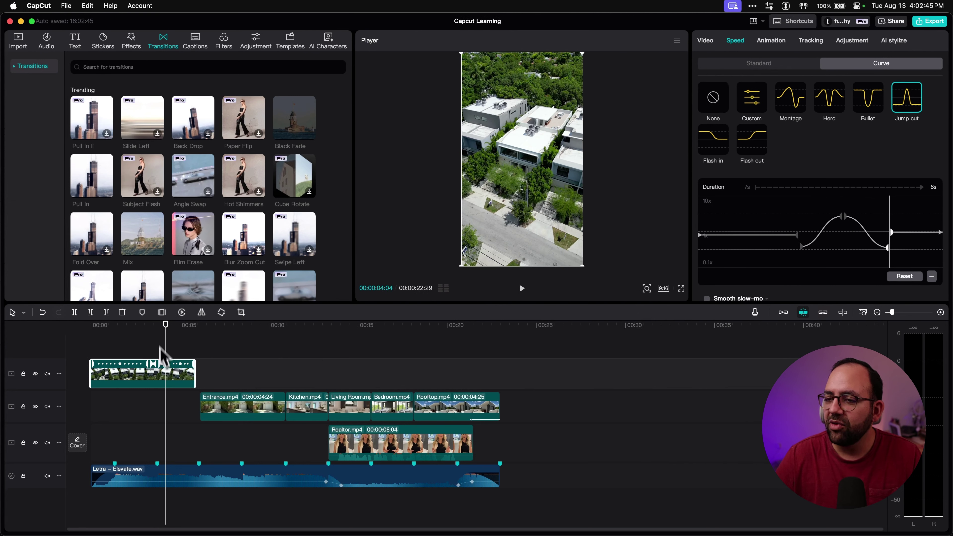
- Check the drone clip's speed curve at the 00:00:03:22 beat and play the sequence from the start
drag(165, 326, 157, 326)
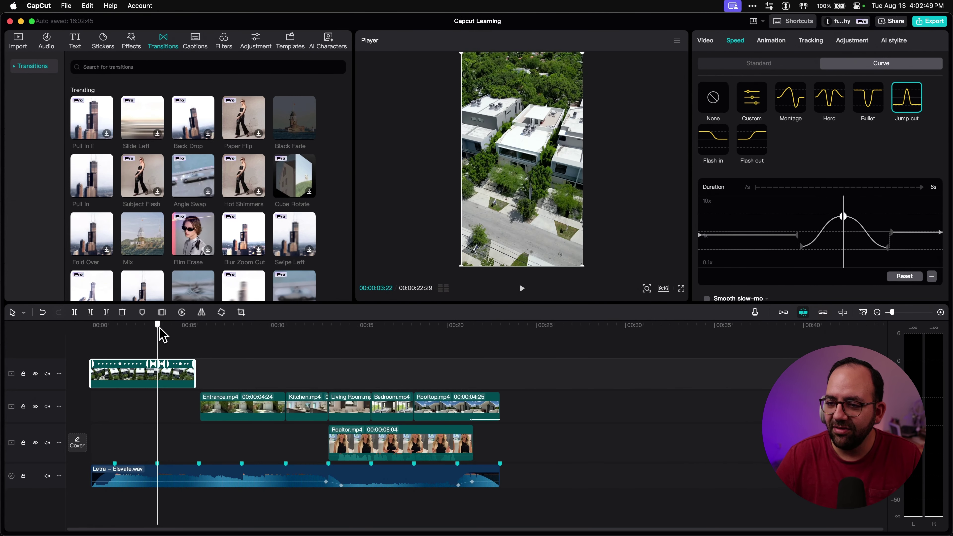
drag(153, 329, 91, 330)
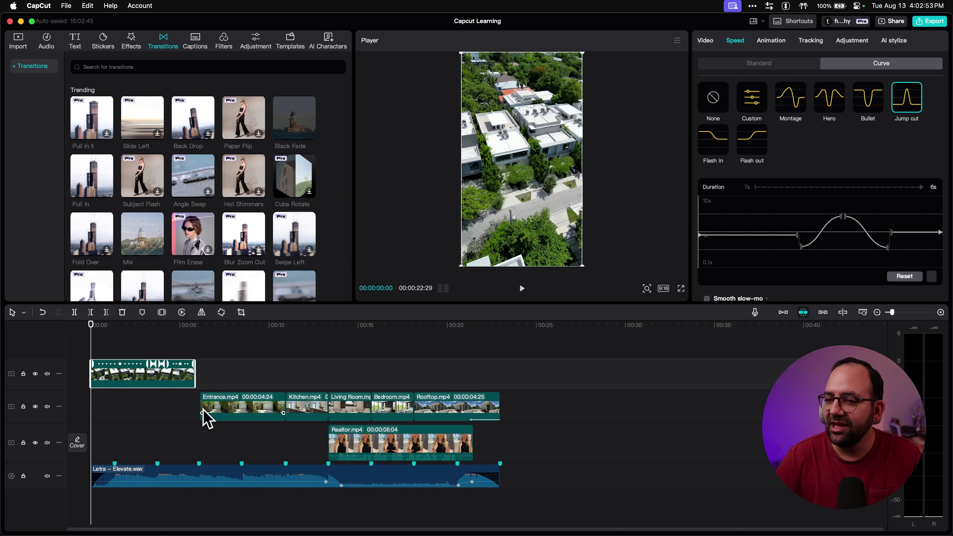
key(space)
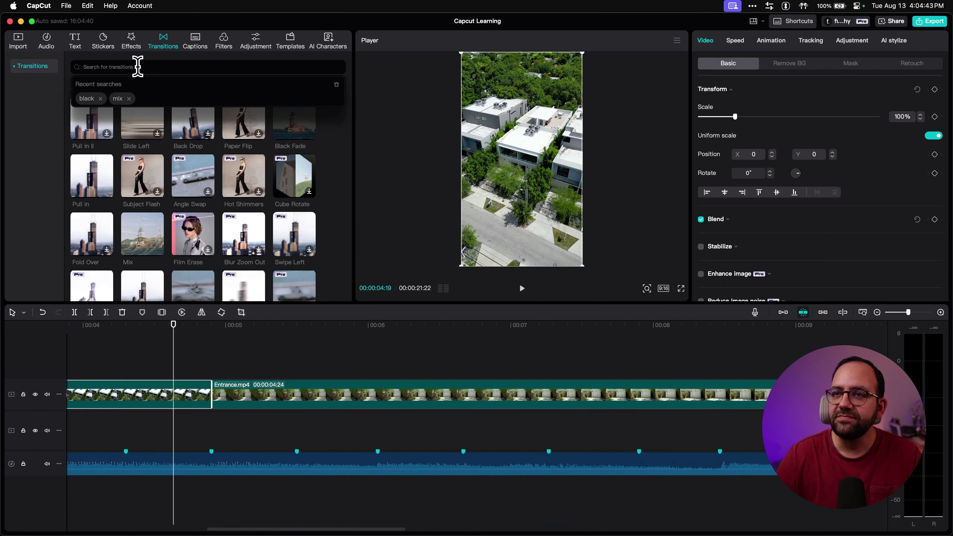
- Play the sequence from the start through the Mix transition into the Entrance clip, stopping at 00:00:07:08
key(super+minus)
key(super+minus)
key(super+minus)
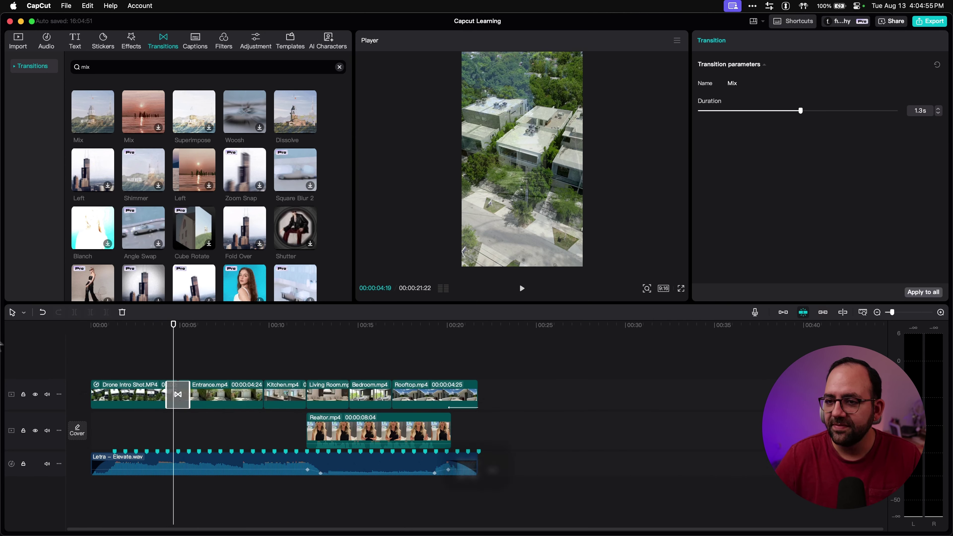
click(72, 327)
key(space)
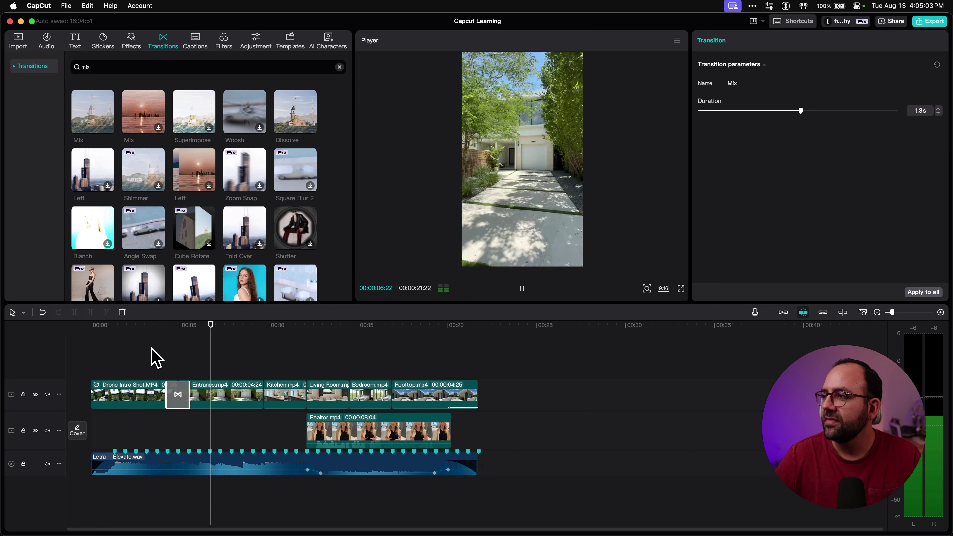
key(space)
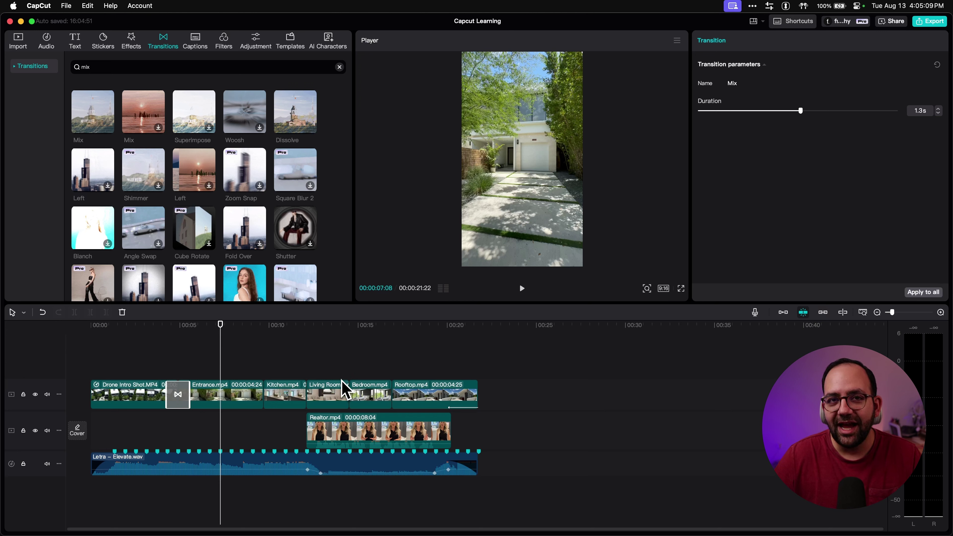
- Generate automatic English captions for the Realtor clip
click(311, 326)
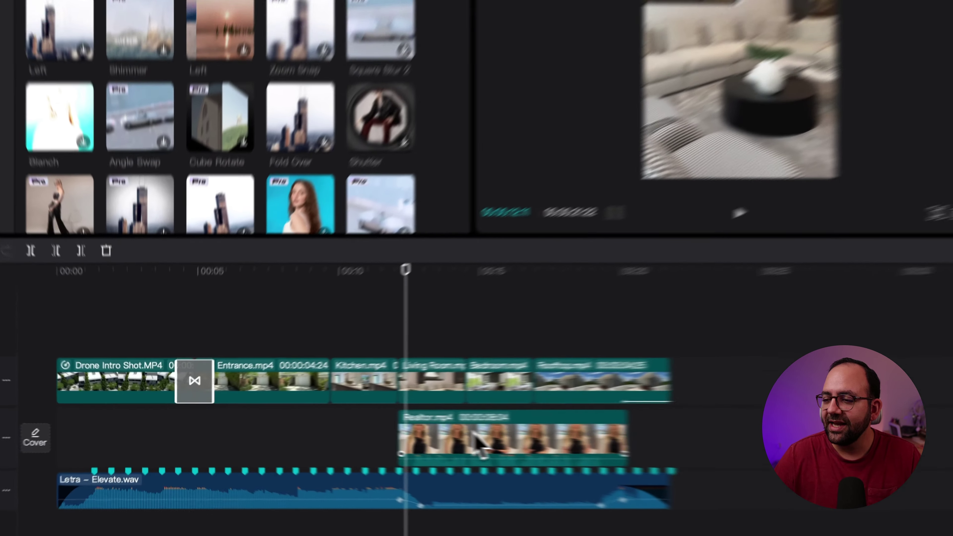
click(351, 435)
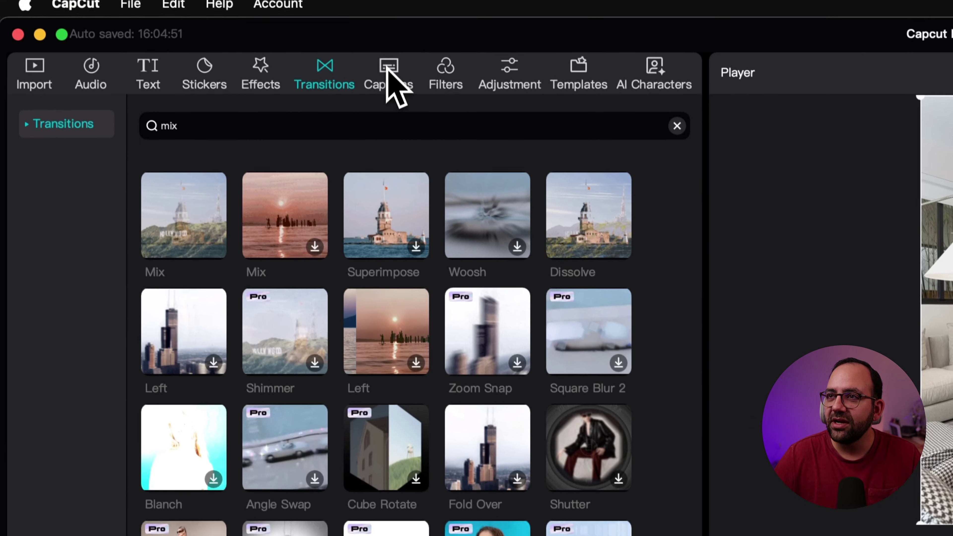
click(387, 67)
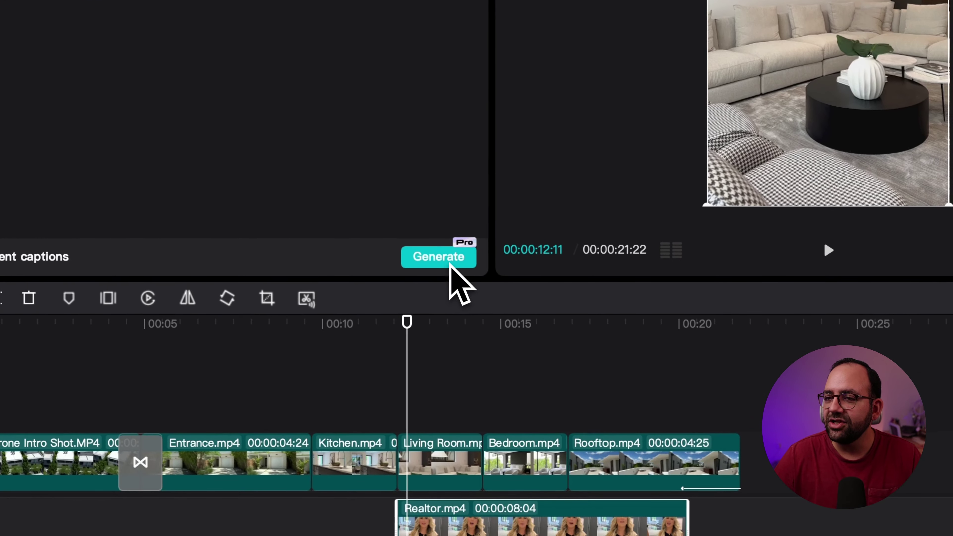
click(450, 263)
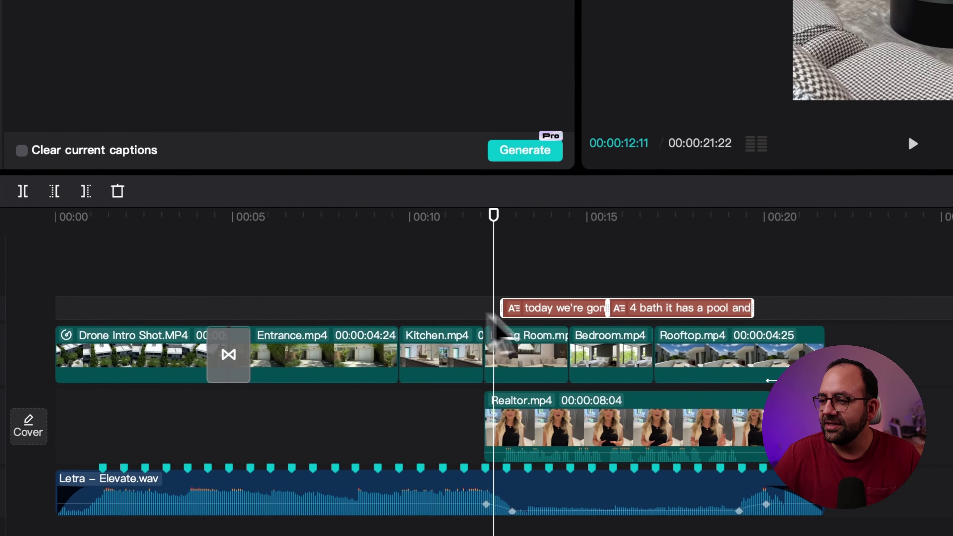
- Review the first generated caption between 00:00:13:10 and 00:00:15:04 and select it to examine its text
drag(527, 217, 564, 217)
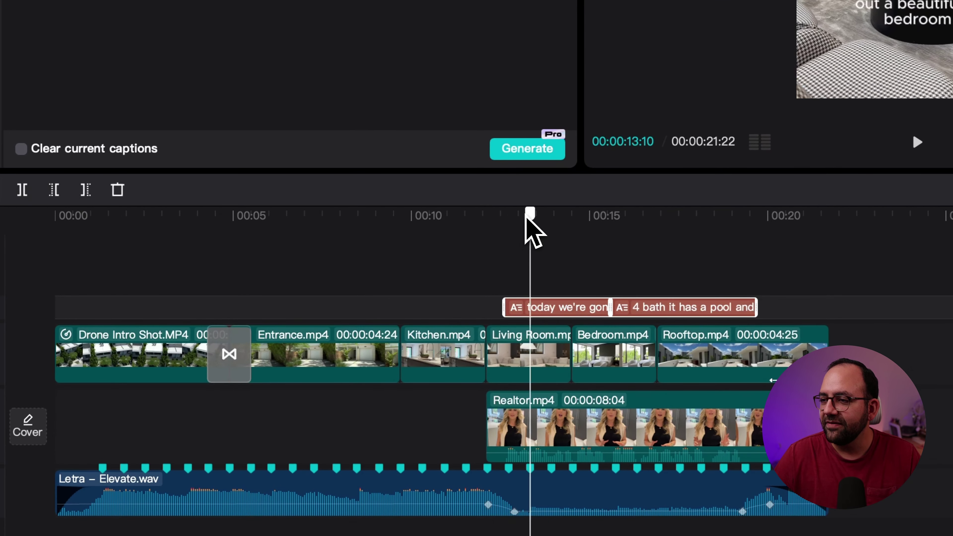
mouse_move(347, 326)
mouse_down()
mouse_move(404, 325)
mouse_move(362, 326)
mouse_up()
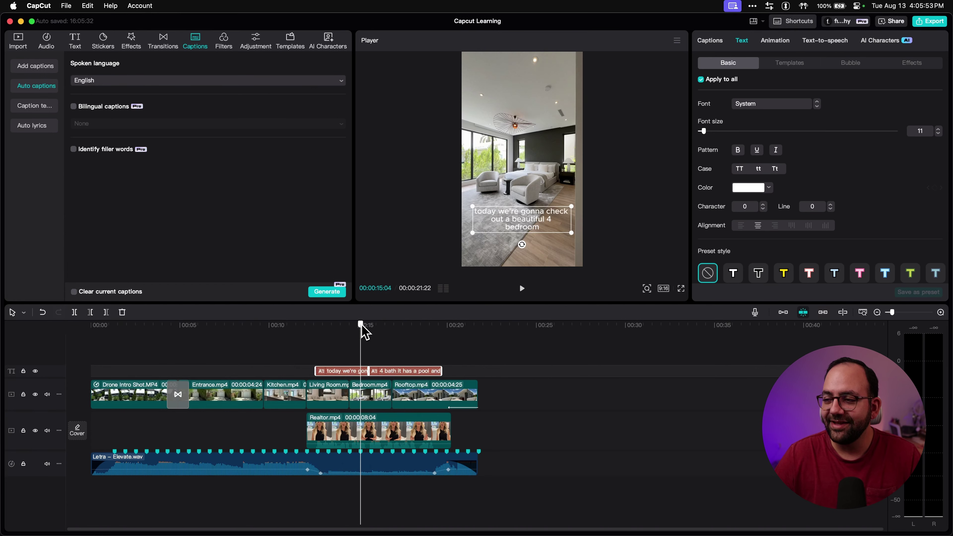
click(340, 356)
click(353, 371)
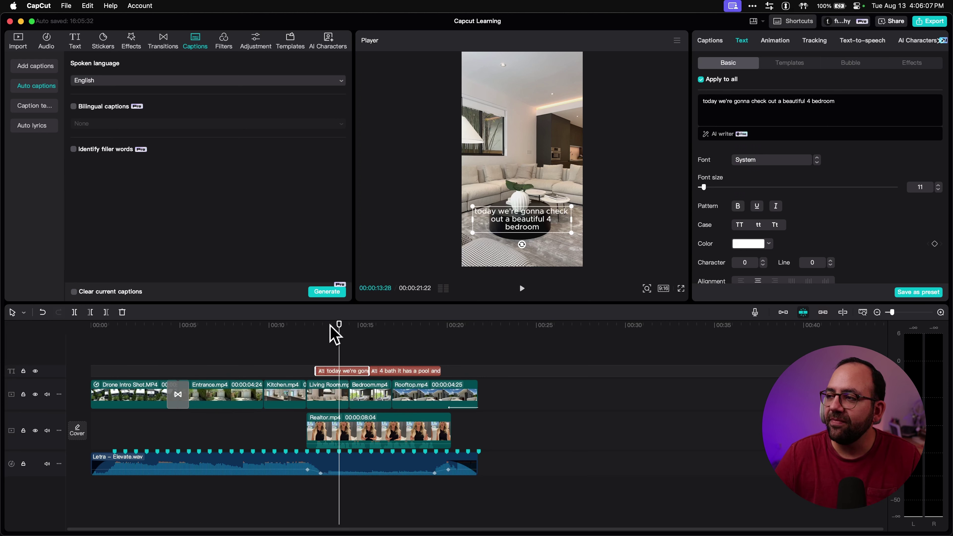
- Replace "study" with "stunning" in the second caption and check it over the Rooftop clip at 00:00:17:16
drag(372, 325, 390, 334)
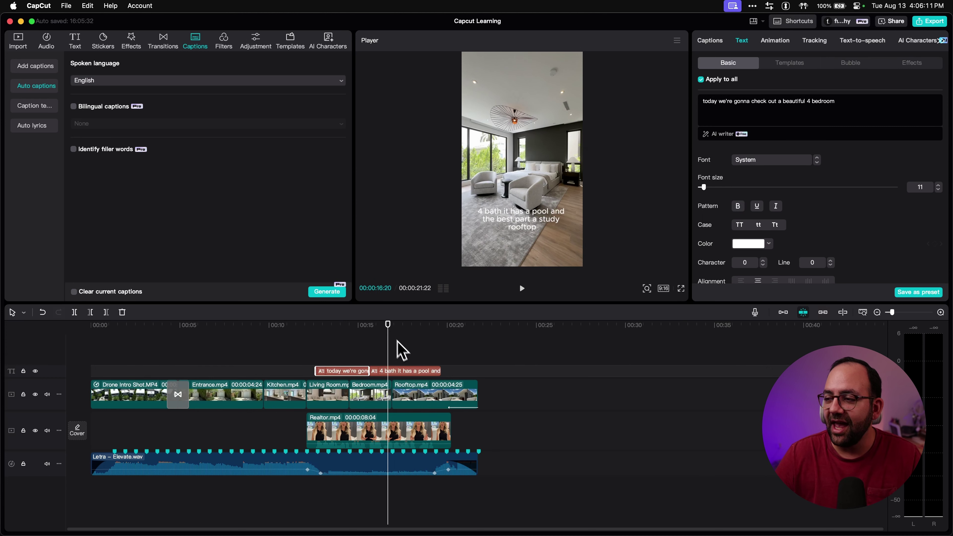
click(407, 371)
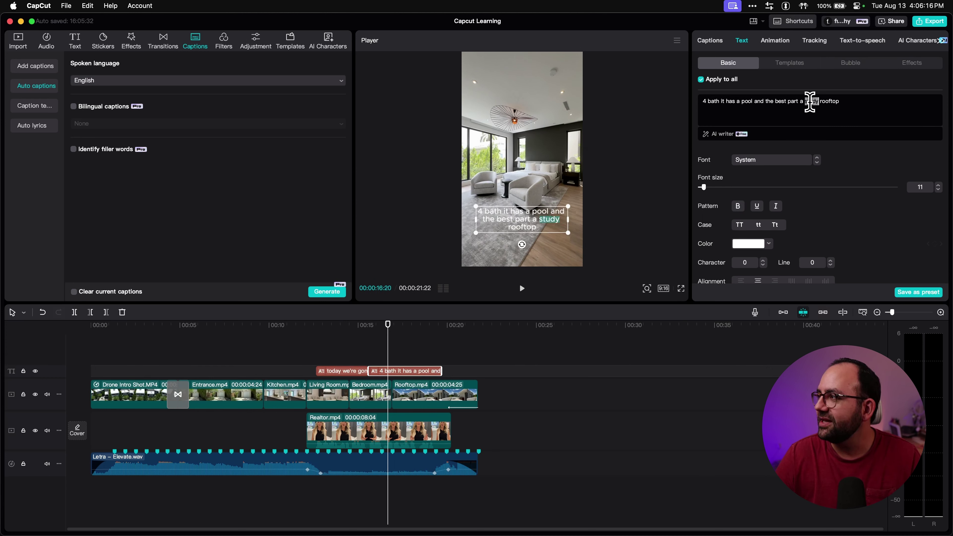
text(stunning)
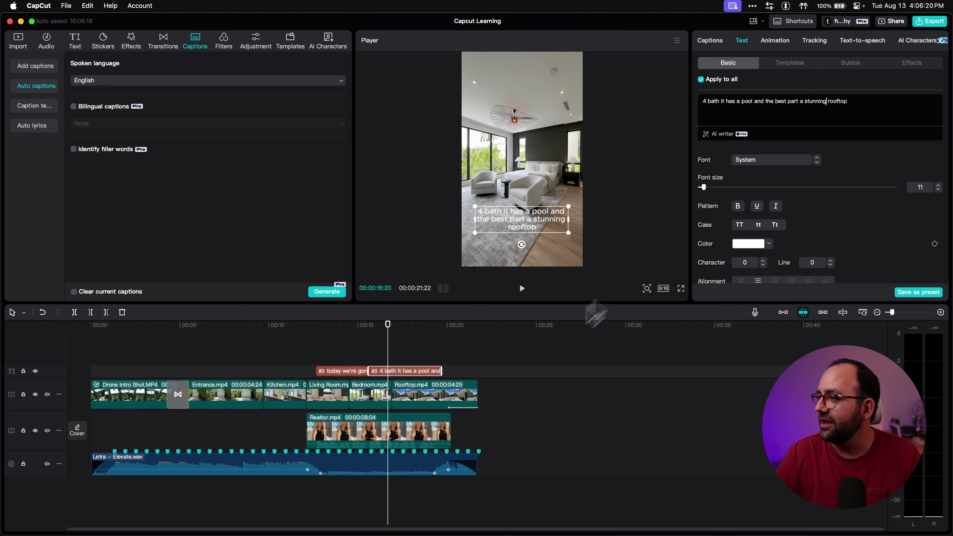
click(532, 354)
click(404, 334)
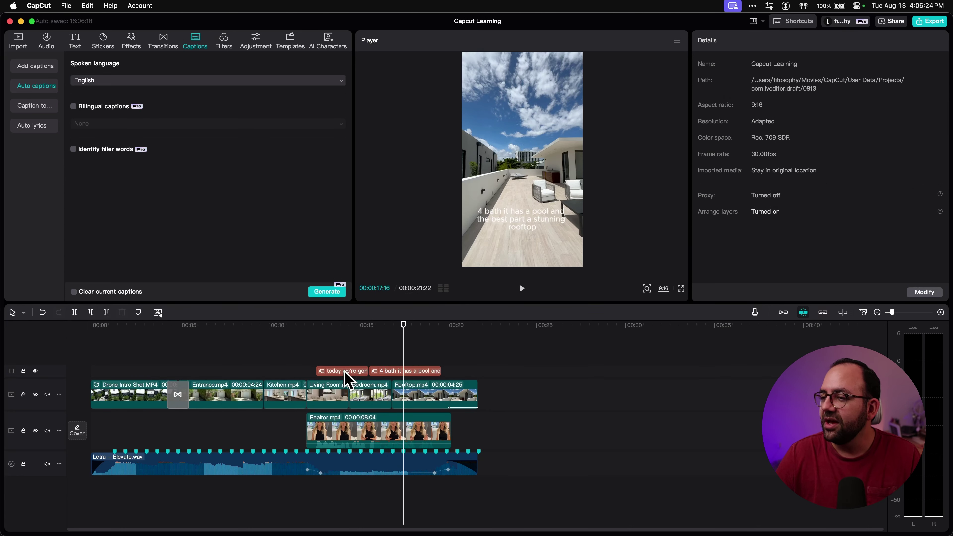
- Apply the white all-caps text template with a purple word highlight to all captions
click(344, 330)
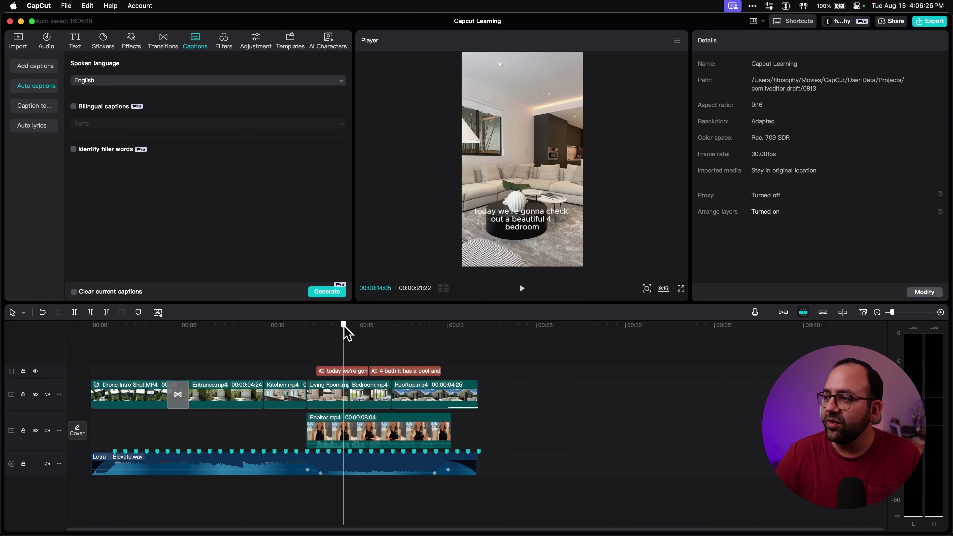
click(343, 372)
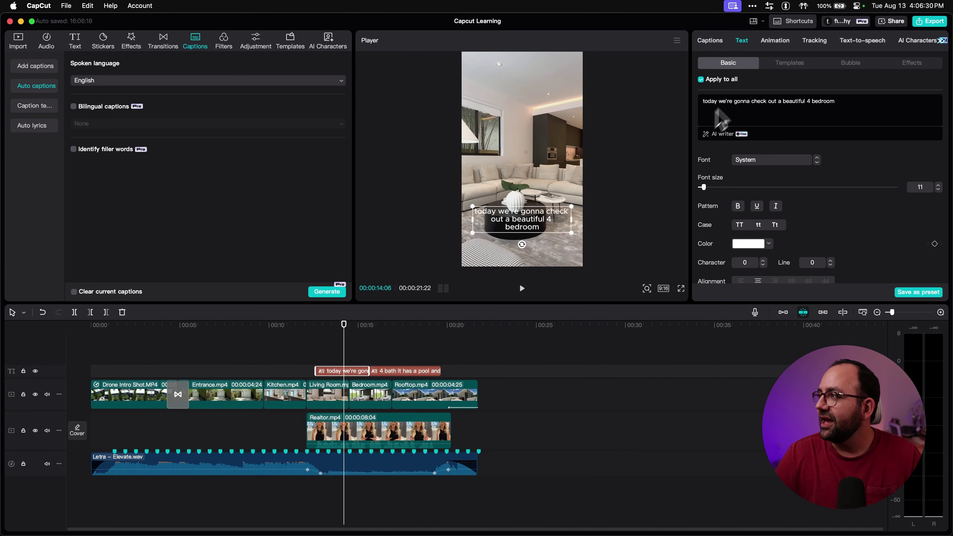
click(784, 63)
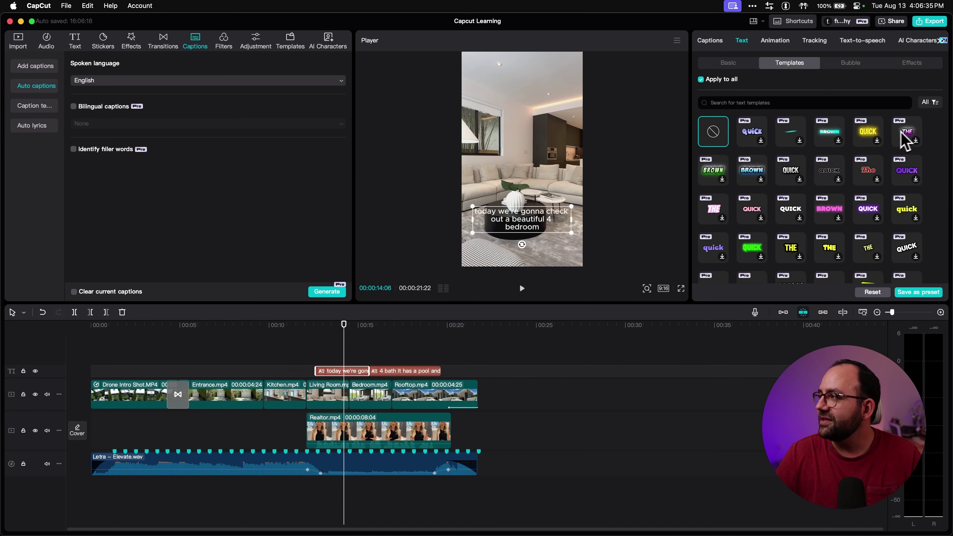
scroll(788, 195, down, 1)
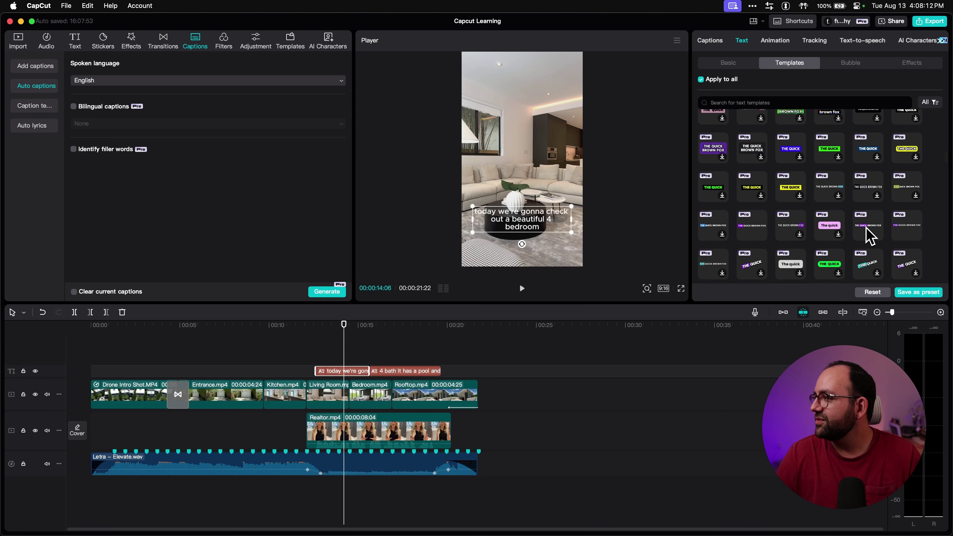
click(868, 229)
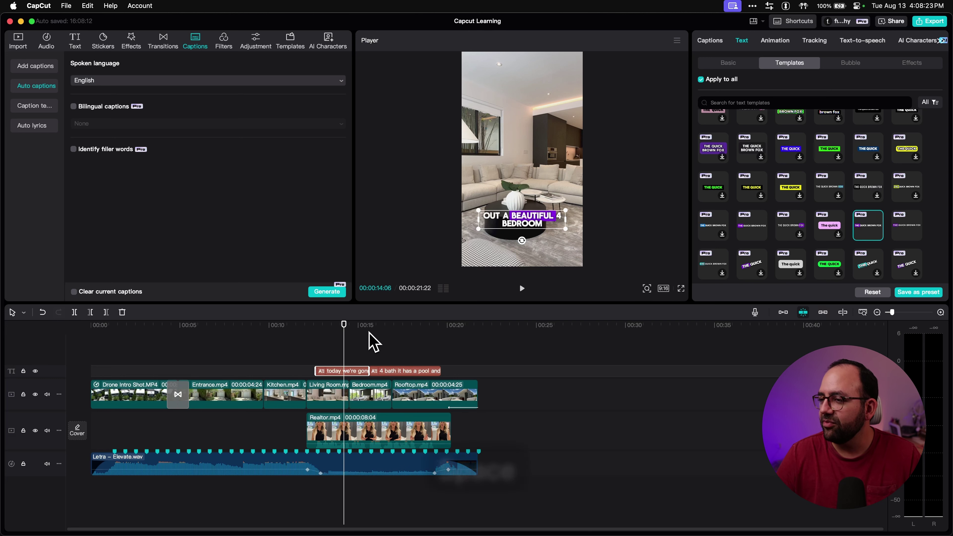
- Play the captioned section twice through the Rooftop clip to review the word-by-word highlight styling
key(space)
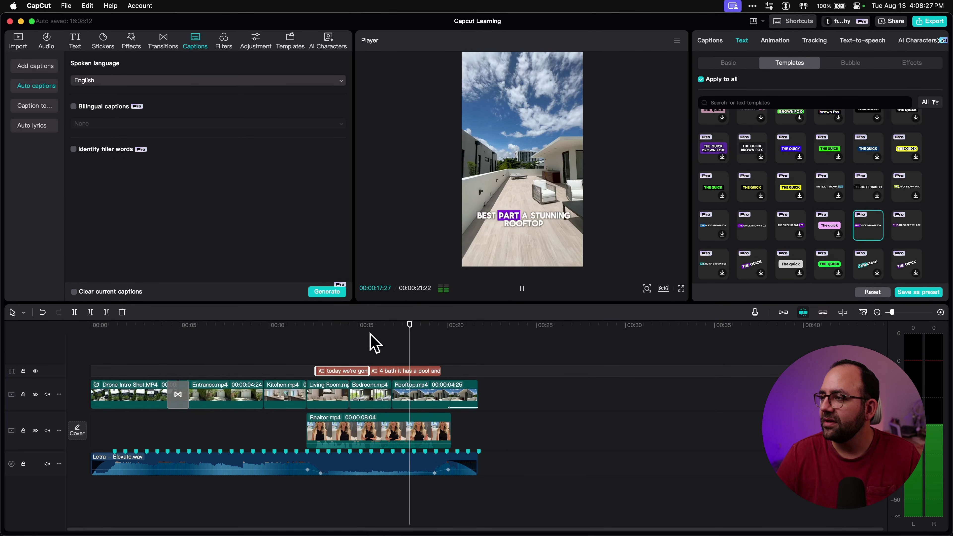
key(space)
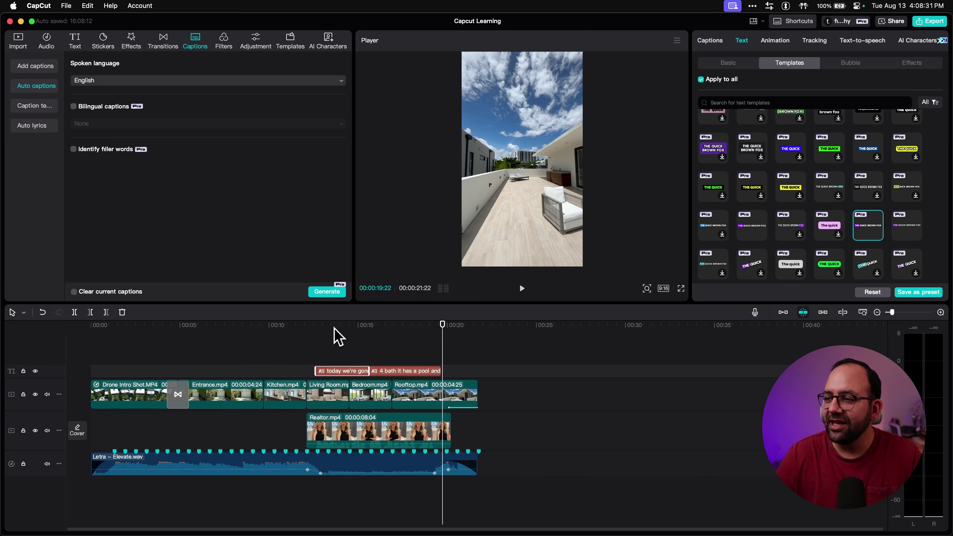
click(326, 325)
key(space)
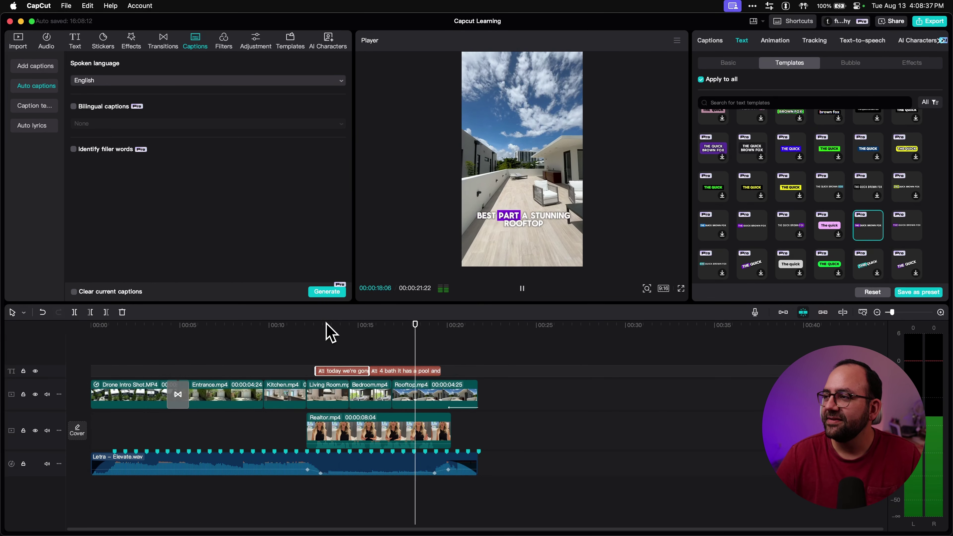
key(space)
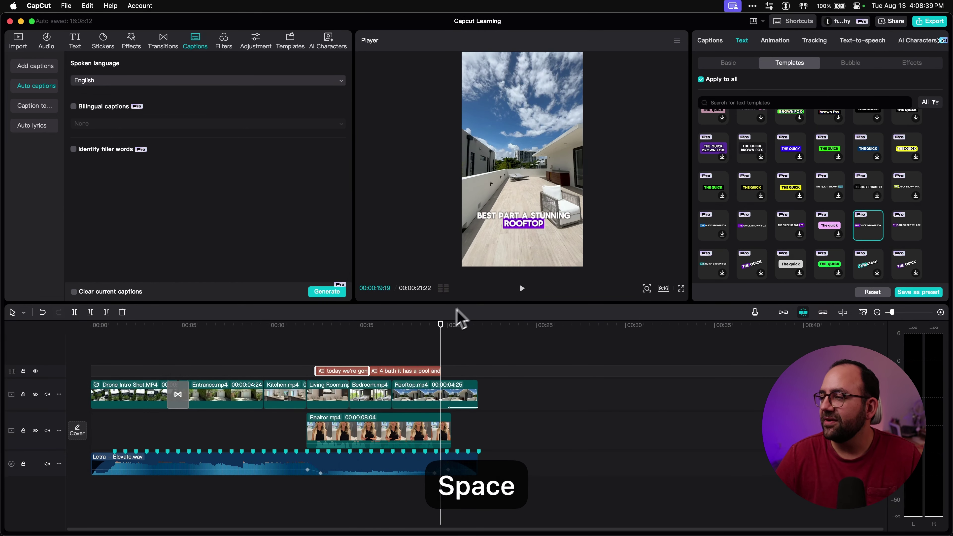
- Move the captions slightly higher in the frame at 00:00:14:28 and check their placement over the Living Room clip
drag(383, 326, 358, 326)
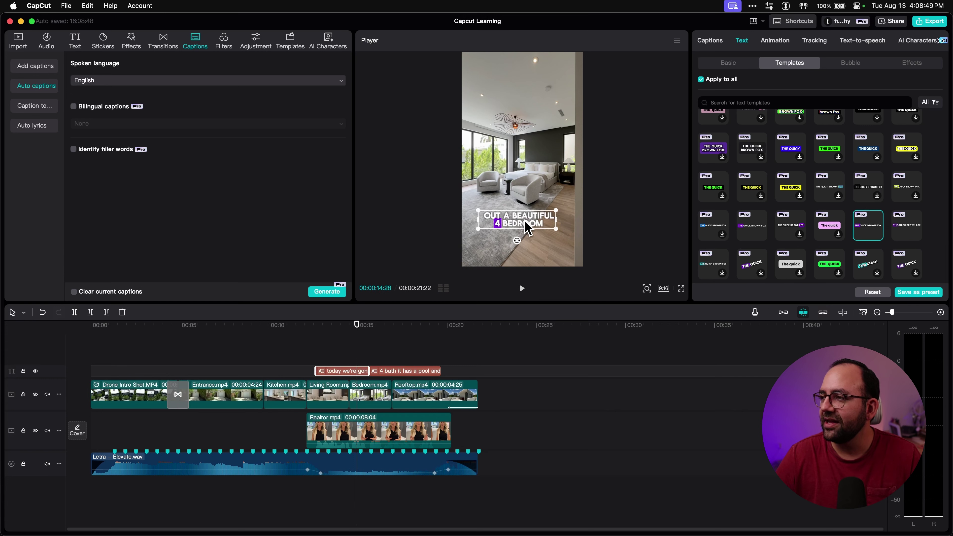
drag(525, 221, 531, 205)
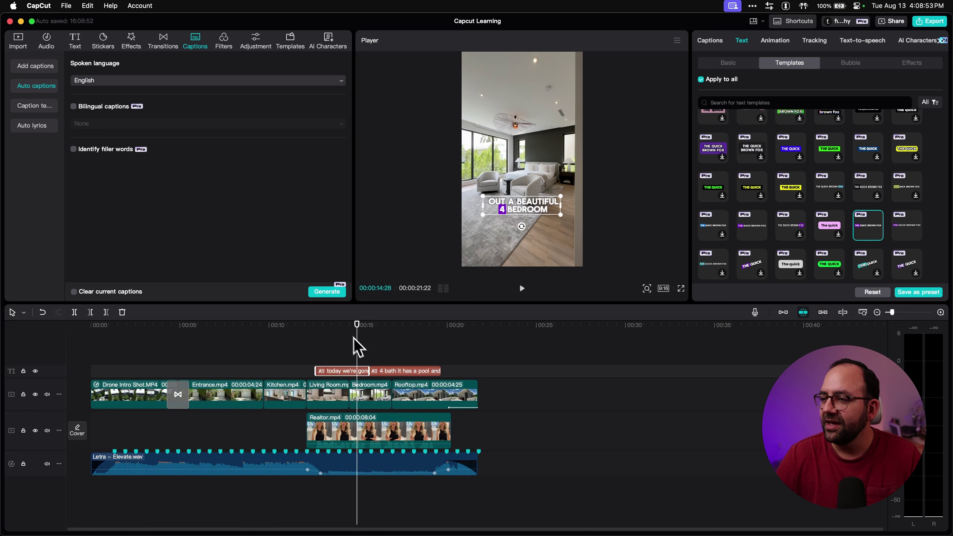
mouse_move(356, 327)
mouse_down()
mouse_move(417, 323)
mouse_move(383, 312)
mouse_move(436, 319)
mouse_move(323, 317)
mouse_move(353, 319)
mouse_up()
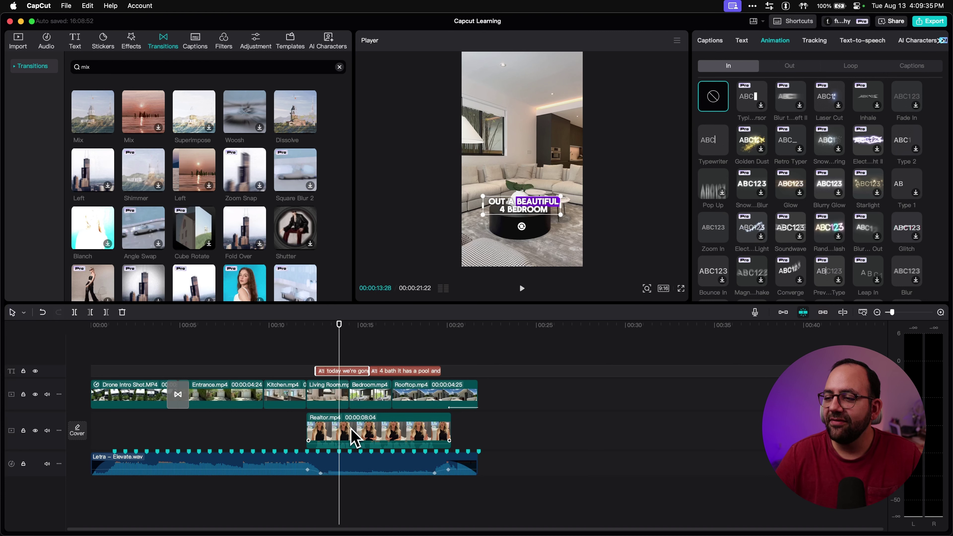
- Add Realtor.mp4 from the Videos folder to the main track just after the Rooftop clip, leaving a small gap, and preview it at 00:00:25:14
click(360, 439)
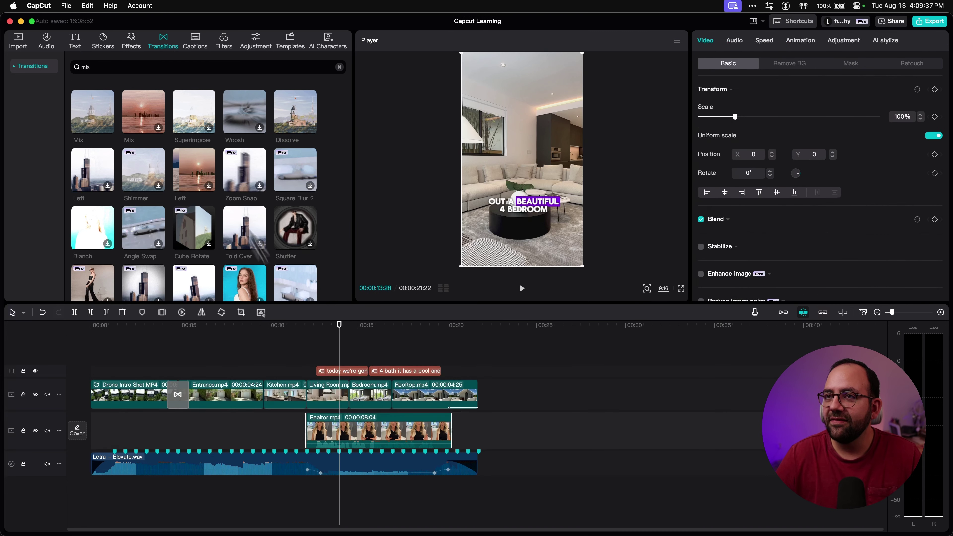
click(21, 42)
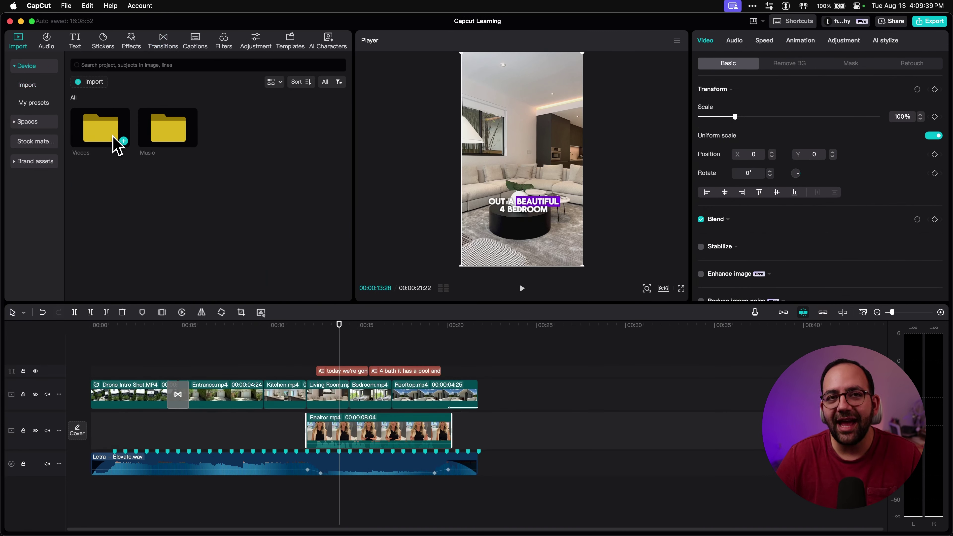
double_click(116, 144)
drag(177, 188, 488, 396)
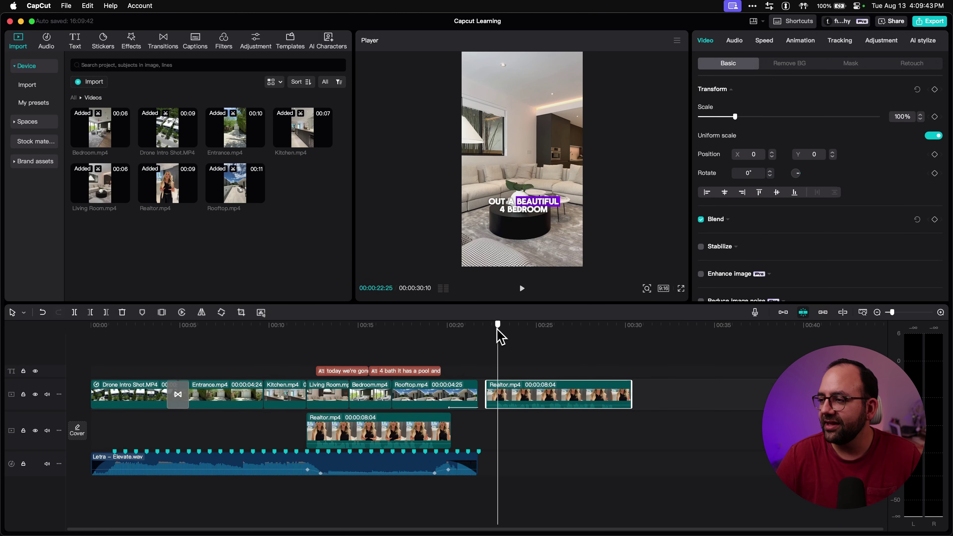
click(523, 325)
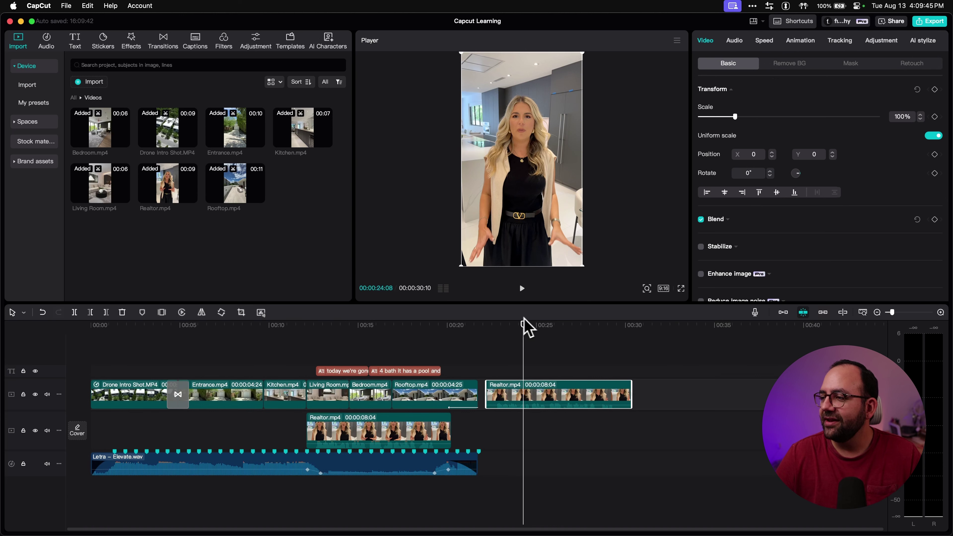
drag(524, 326, 544, 324)
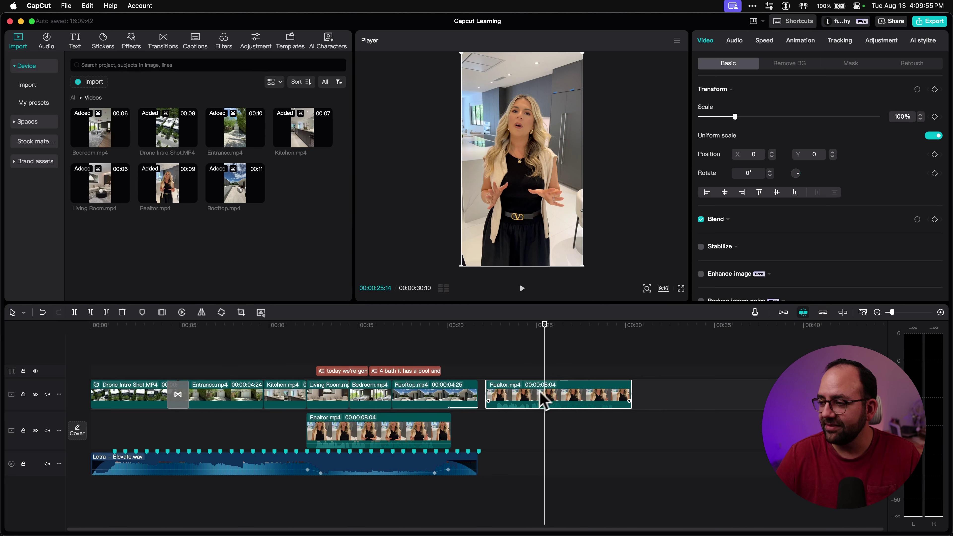
- Duplicate the new Realtor clip and stack the copy directly above the original, aligned to its start
key(super+c)
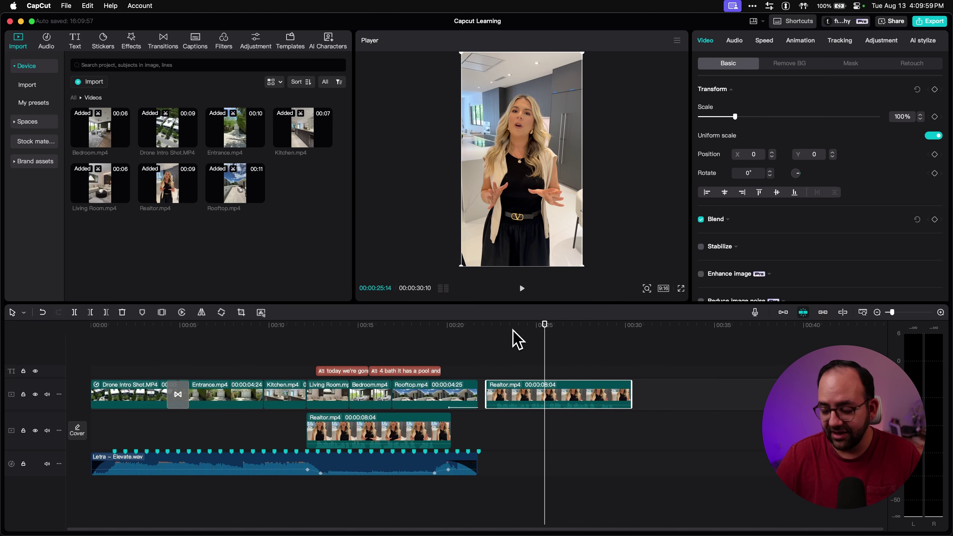
key(super+v)
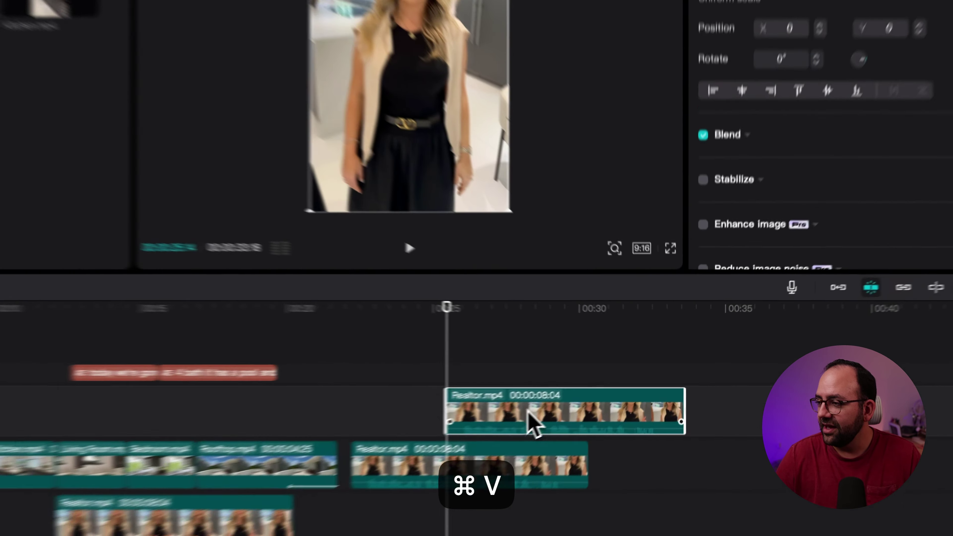
drag(596, 387, 543, 388)
drag(378, 426, 389, 414)
click(487, 366)
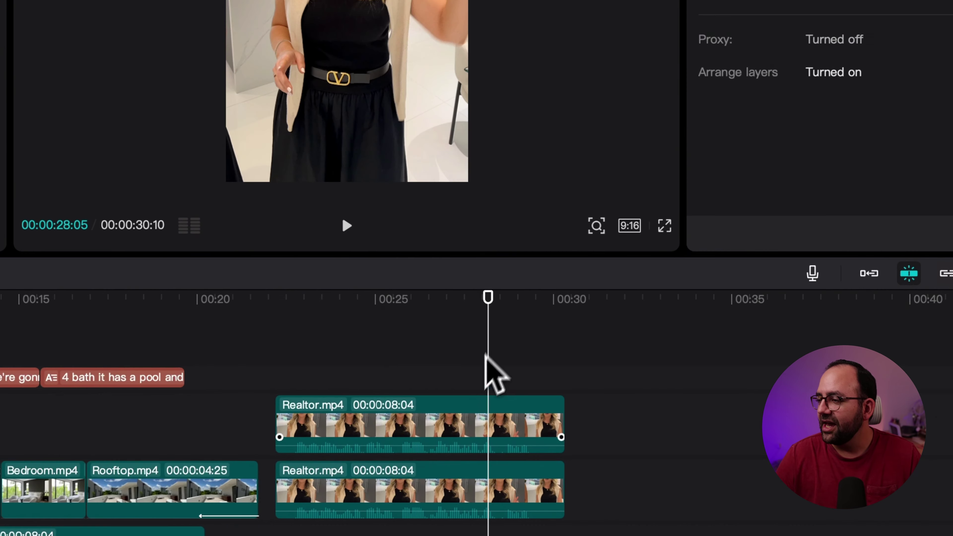
- Remove the upper Realtor clip's background with Auto removal, checking the cutout by briefly hiding the main track
click(441, 431)
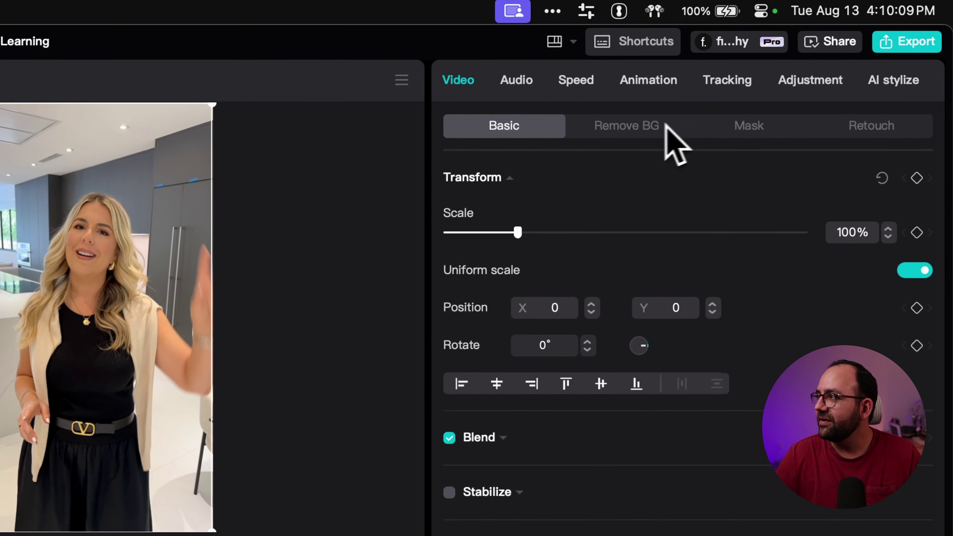
click(637, 129)
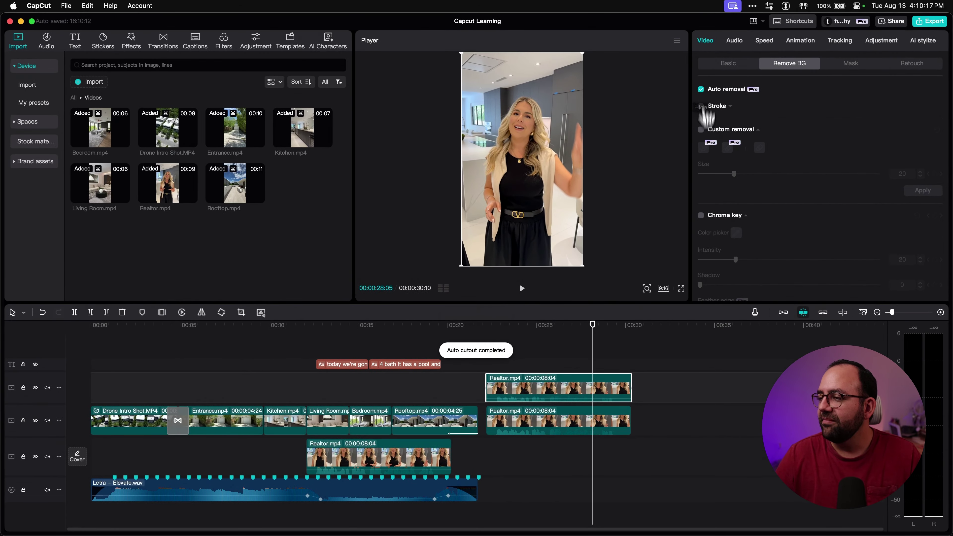
click(35, 420)
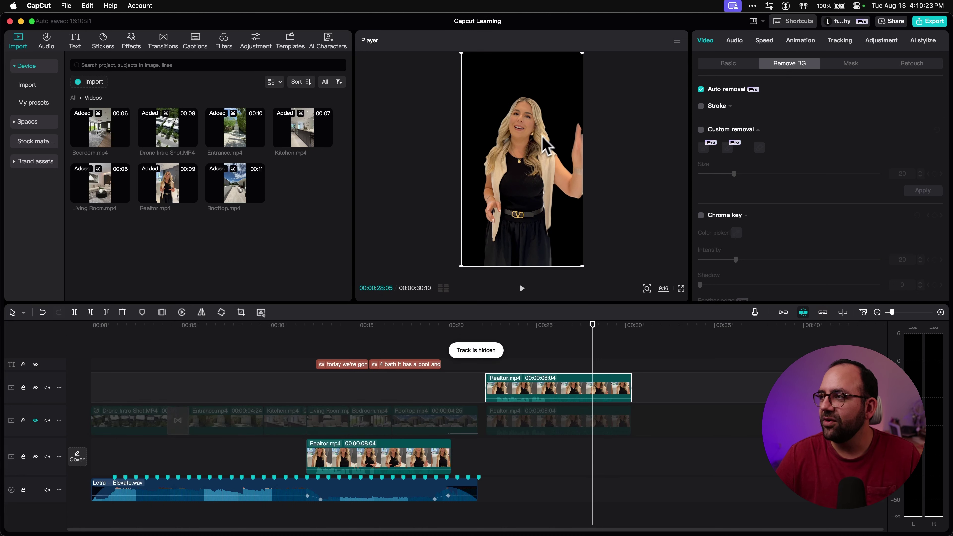
click(36, 421)
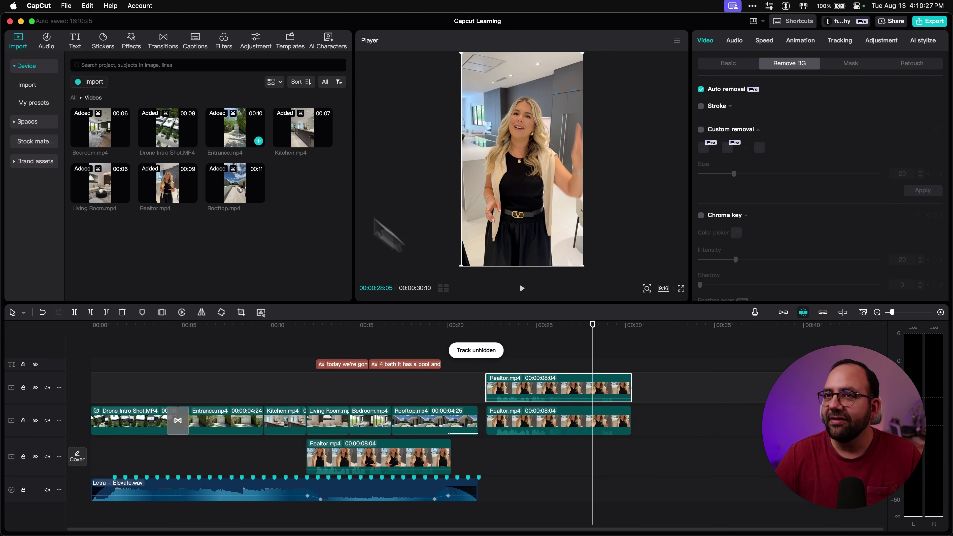
- Add a default text above the stacked Realtor clips and move it up to the woman's face level in the frame
click(75, 40)
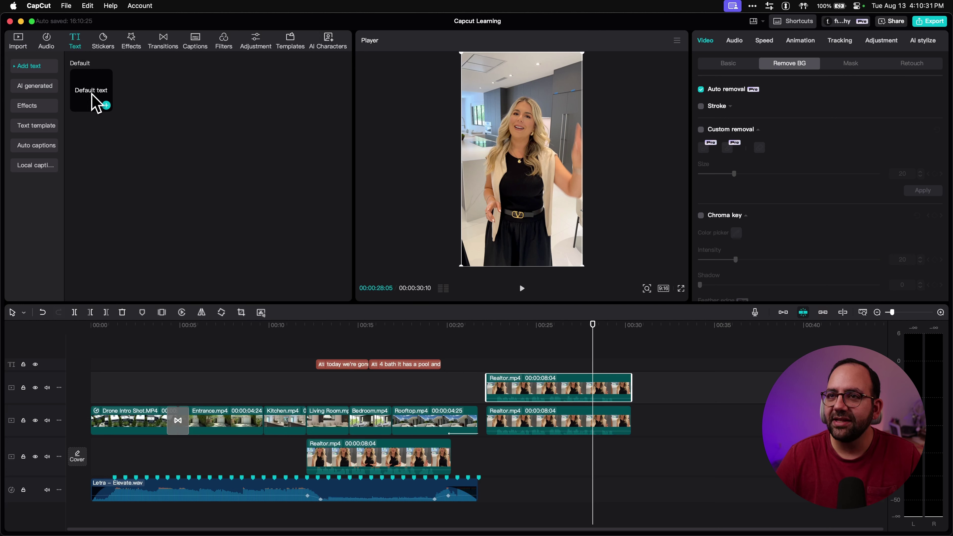
drag(95, 101, 532, 370)
click(534, 325)
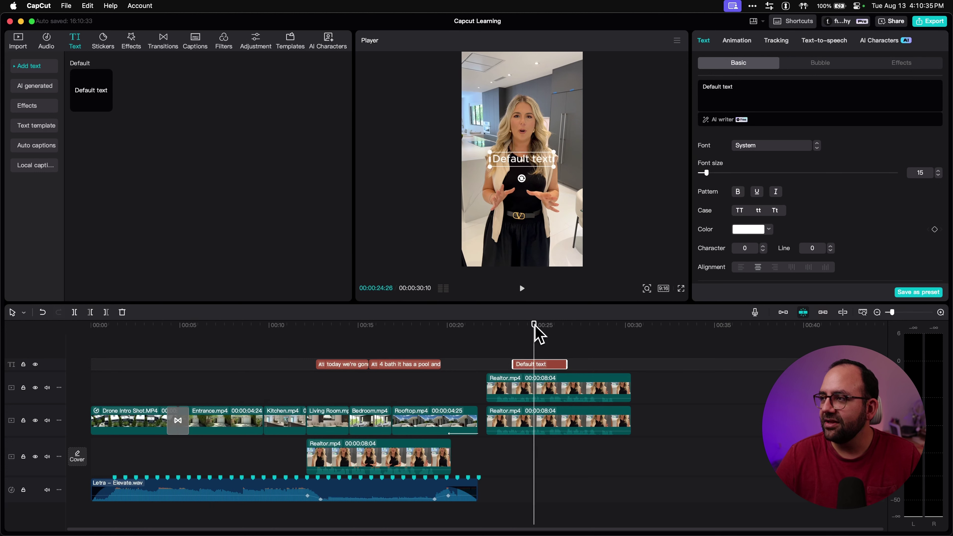
drag(516, 160, 529, 123)
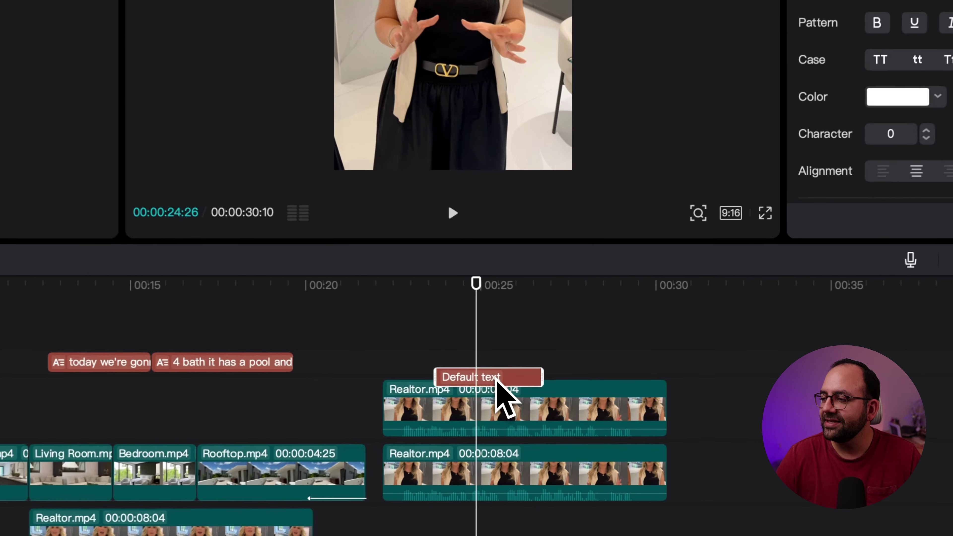
- Place the default text layer between the two Realtor clips, then enlarge it slightly and reposition it behind the woman's head
drag(542, 367, 543, 406)
drag(494, 450, 495, 449)
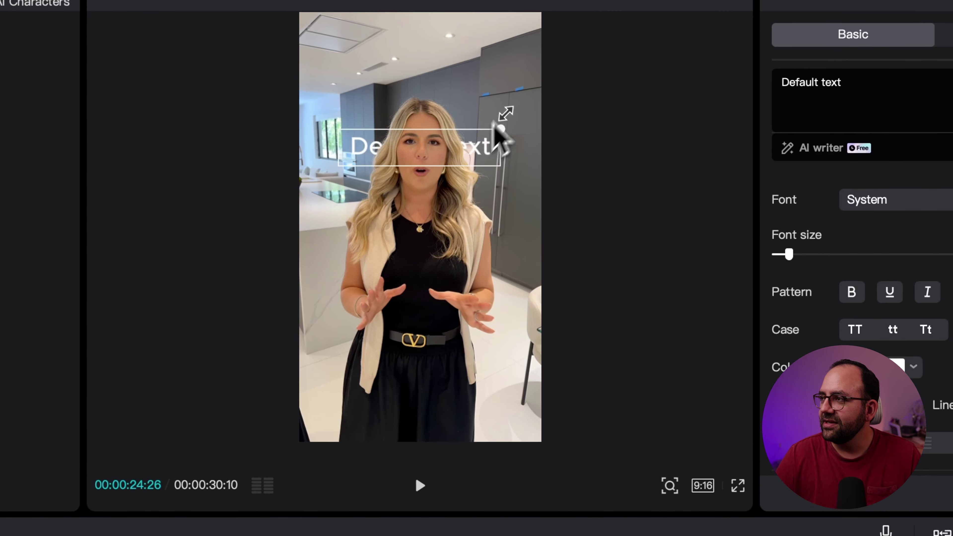
drag(496, 128, 512, 100)
mouse_move(472, 162)
mouse_down()
mouse_move(485, 110)
mouse_move(476, 174)
mouse_move(487, 157)
mouse_up()
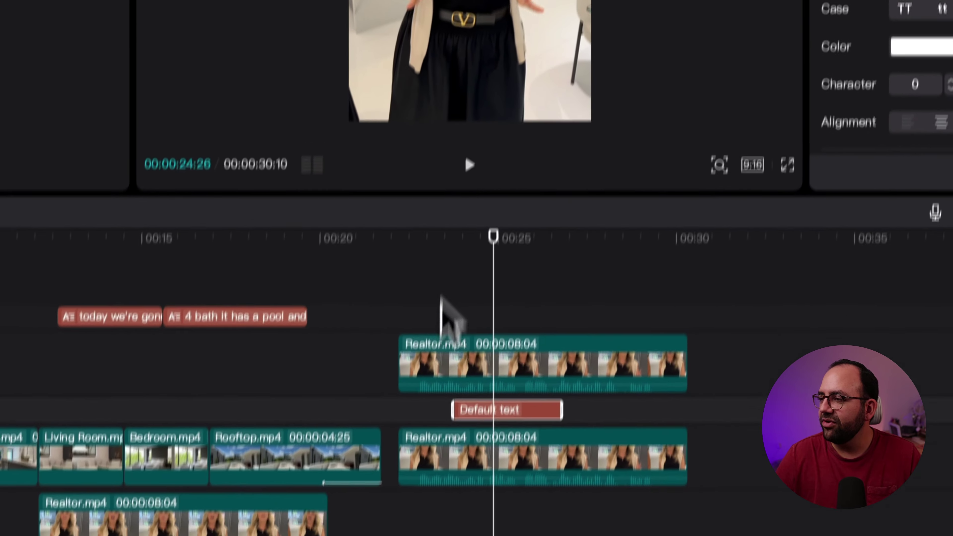
- Stretch the default text to span the full length of the stacked Realtor clips and play the section to check the text-behind-person effect
click(446, 192)
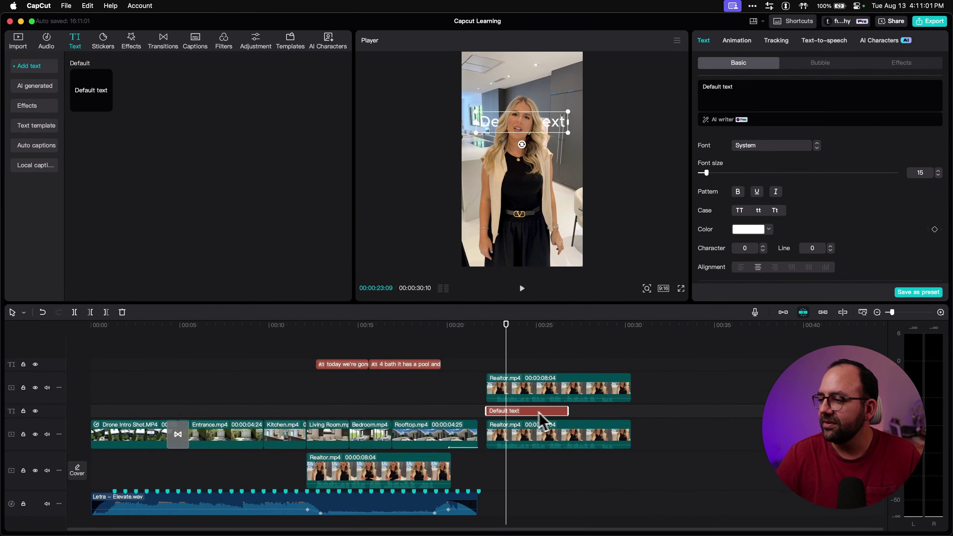
drag(568, 411, 632, 411)
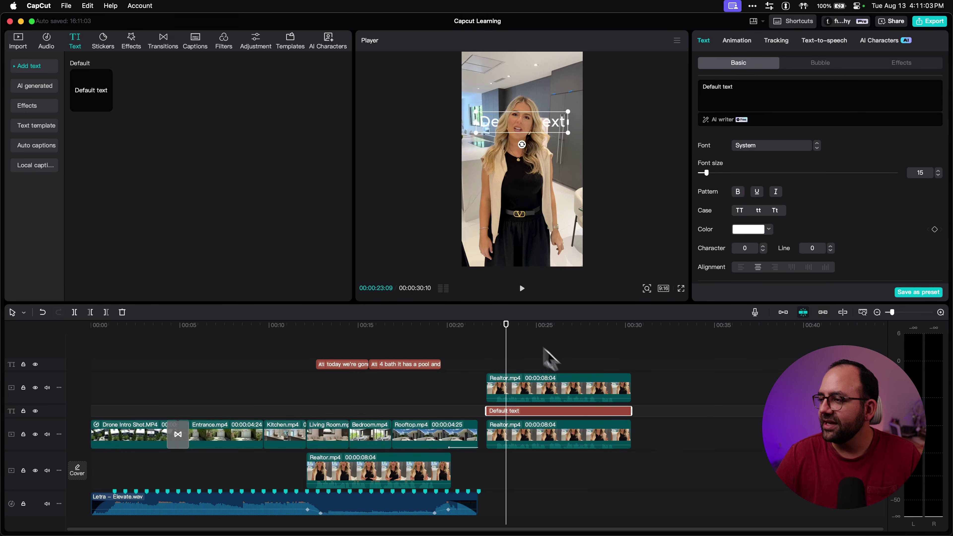
click(491, 326)
key(space)
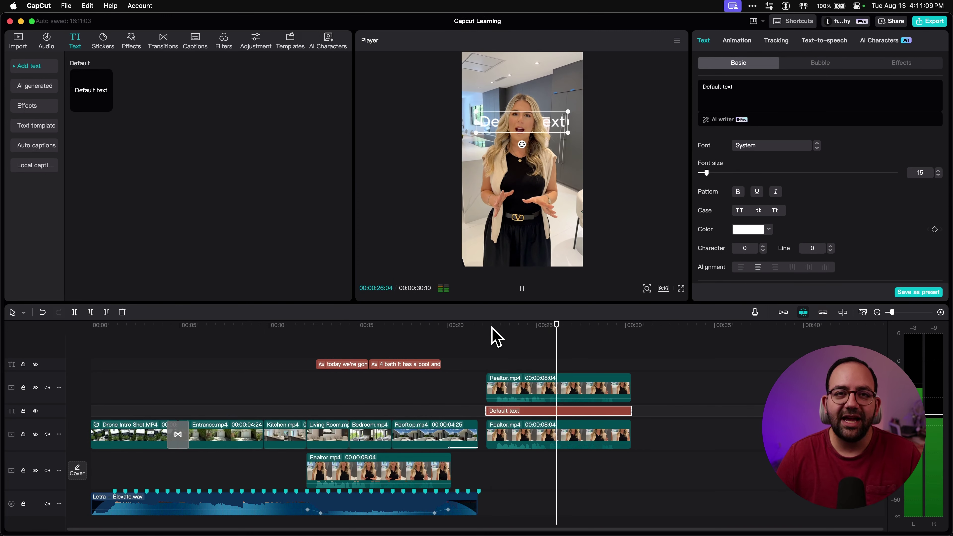
key(space)
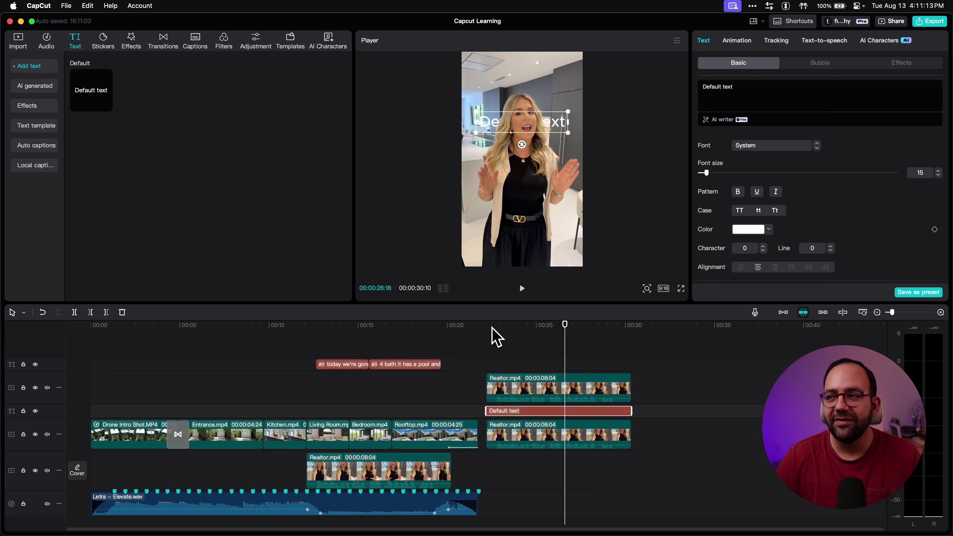
click(645, 354)
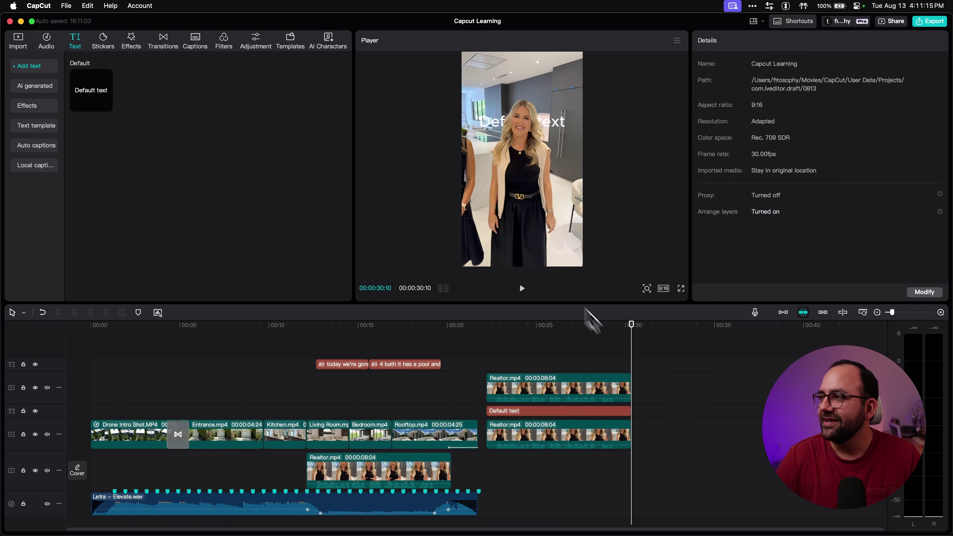
mouse_move(550, 334)
mouse_down()
mouse_move(532, 334)
mouse_move(553, 334)
mouse_up()
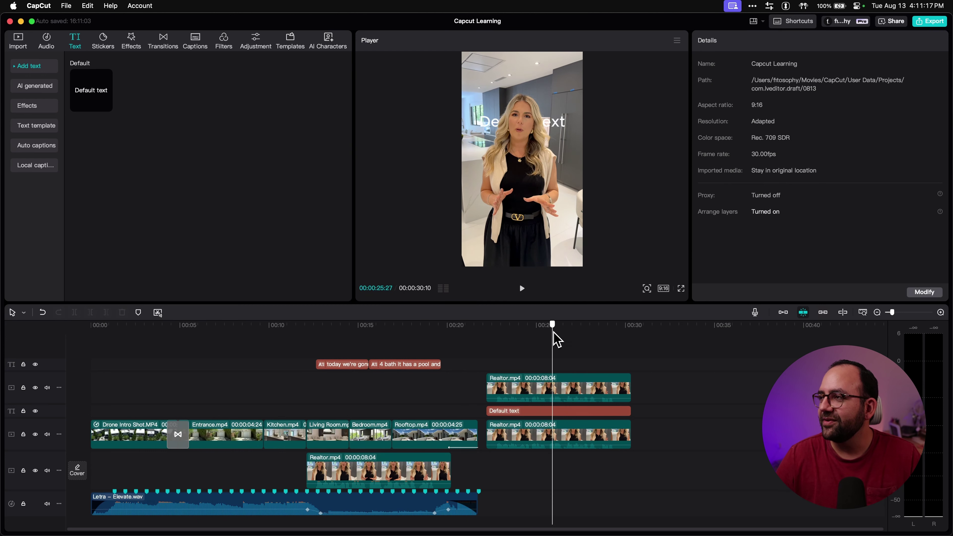
- Delete the two stacked Realtor clips and the default text between them from the end of the timeline
drag(603, 364, 575, 463)
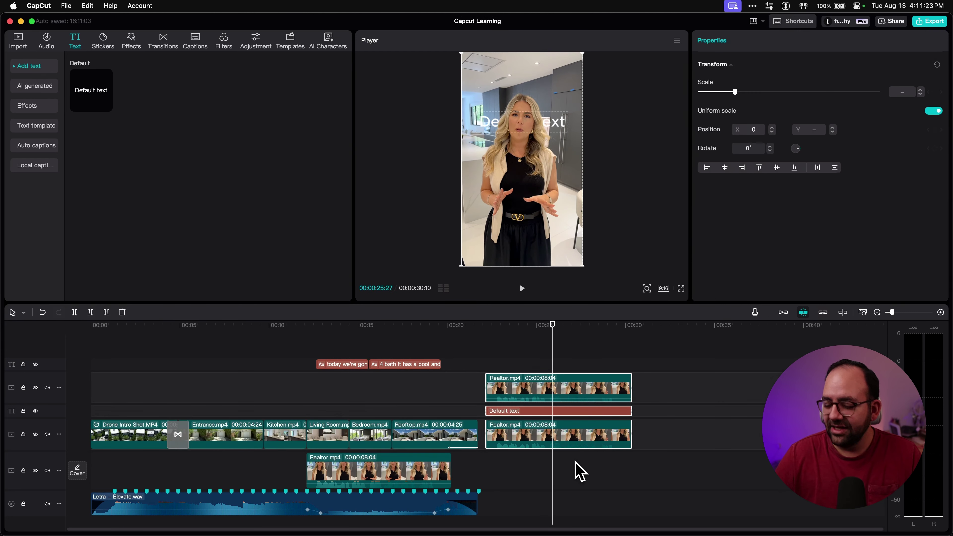
key(BackSpace)
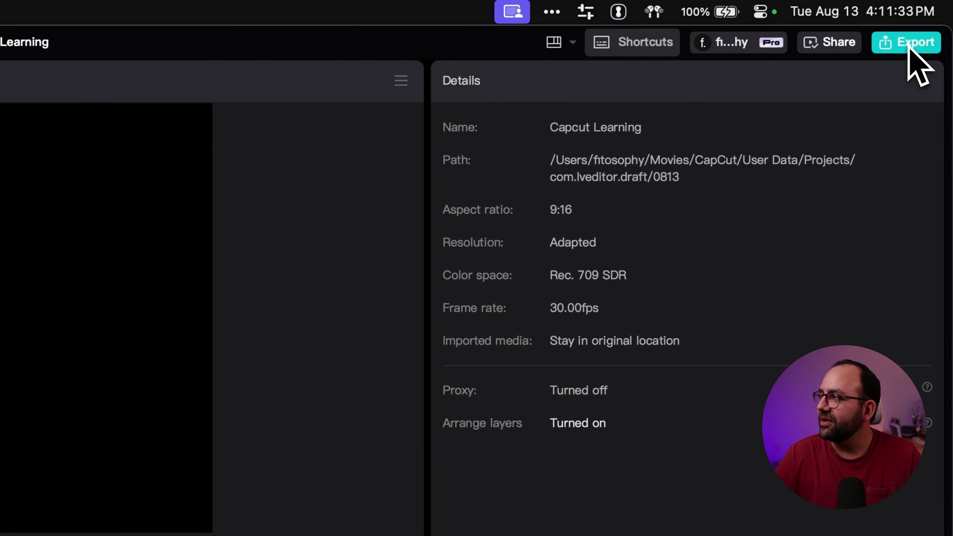
- Open the export settings for the project and choose 1080P as the video resolution
click(908, 44)
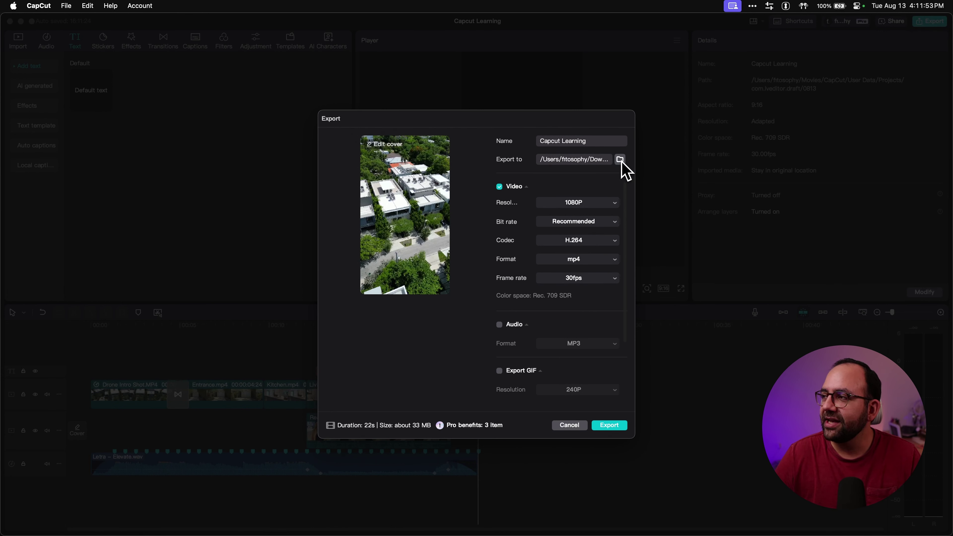
click(597, 202)
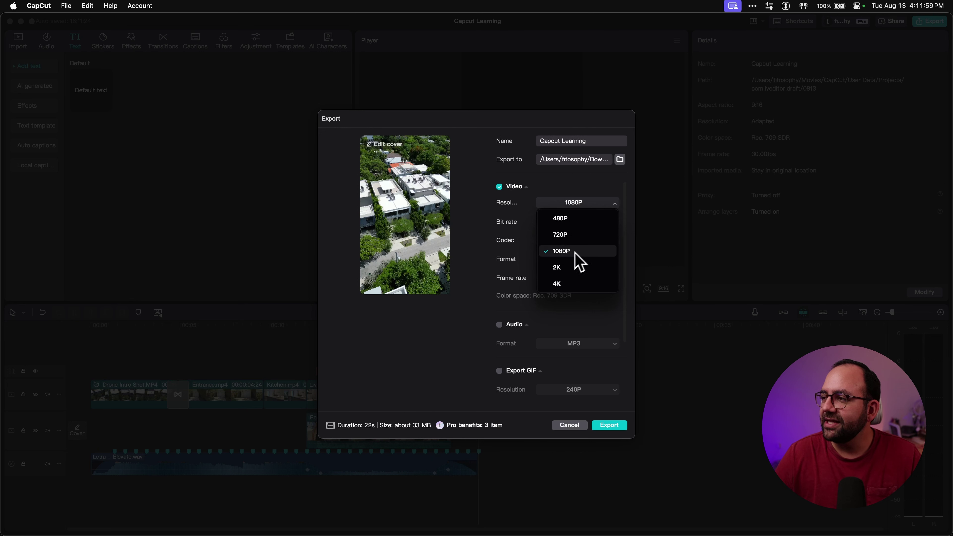
click(569, 259)
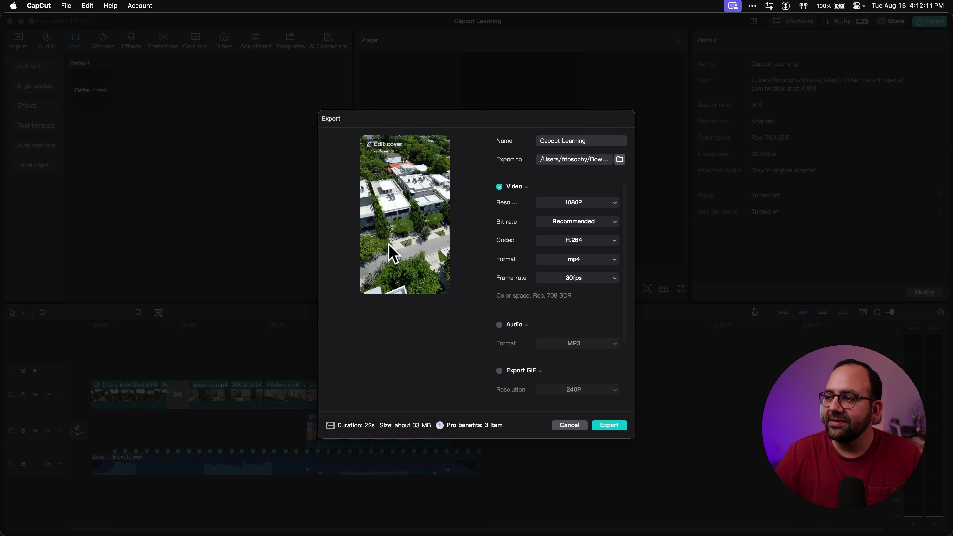
- Open the video cover for editing and enlarge the aerial house image beyond the cover frame
click(386, 150)
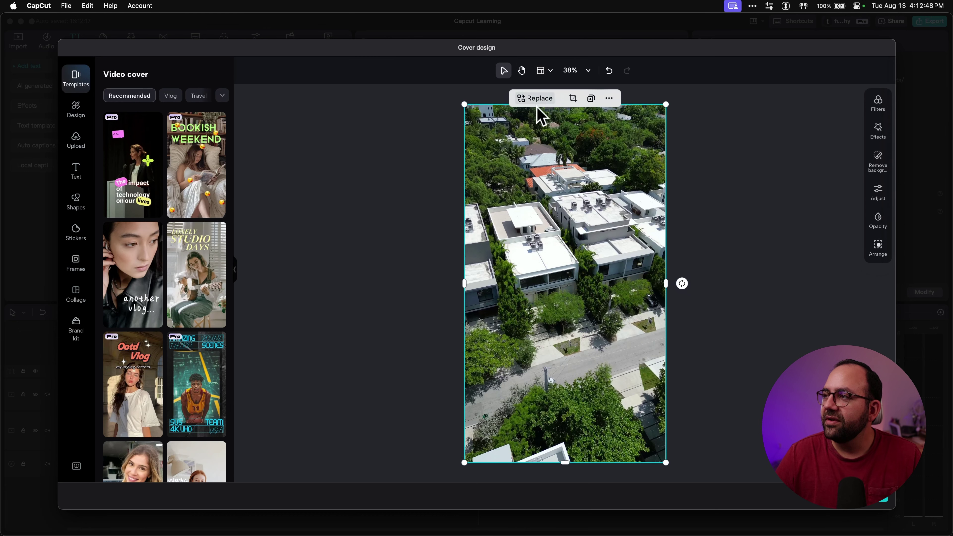
click(537, 98)
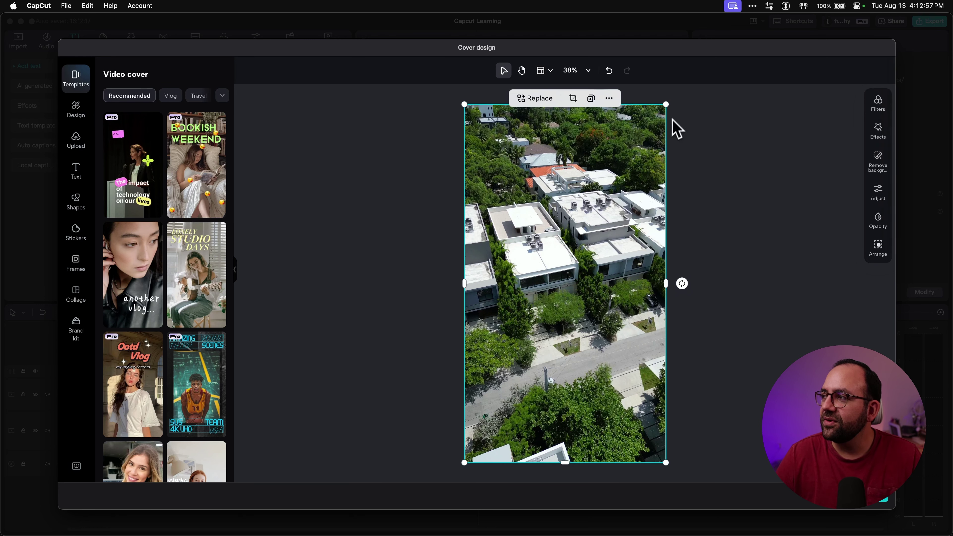
drag(666, 104, 701, 80)
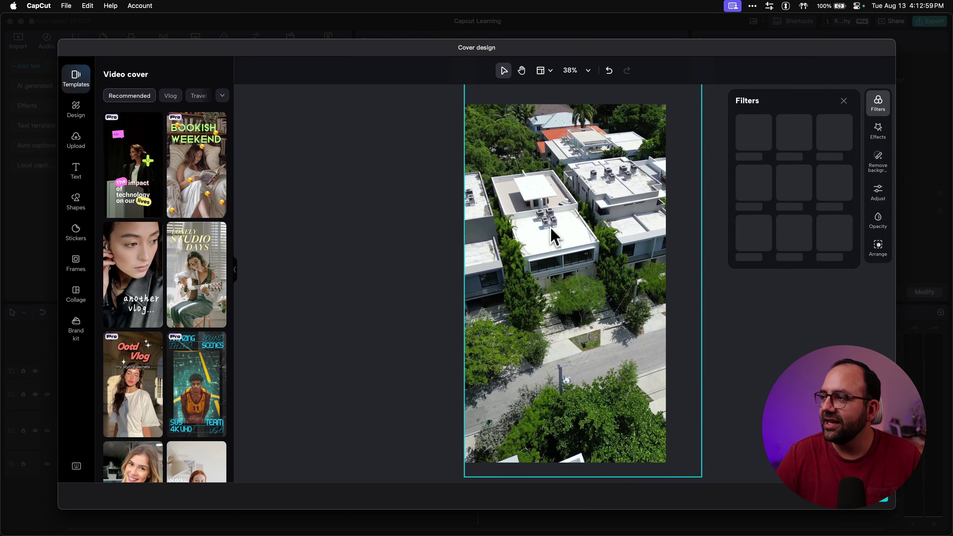
click(549, 247)
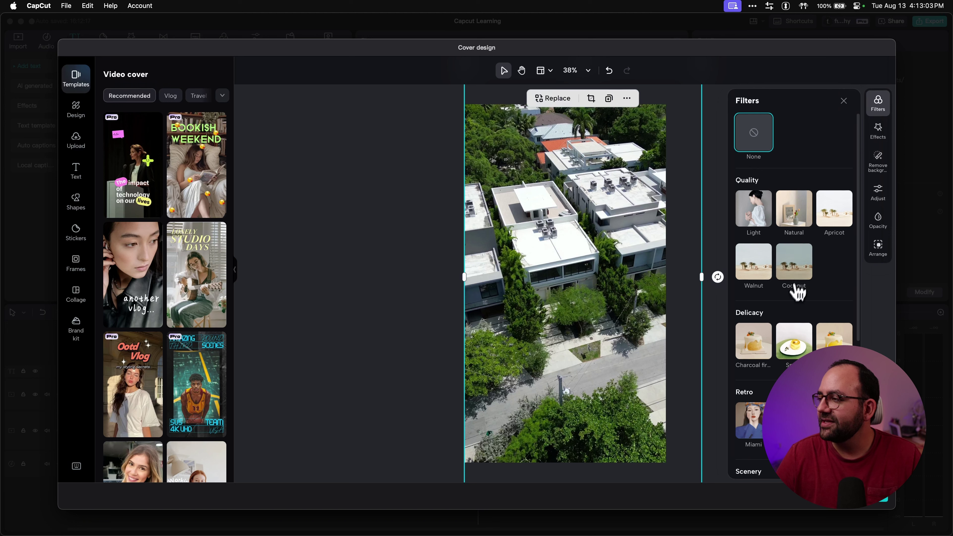
- Try the Light and Walnut filters on the cover image, settle on the Natural filter and save the cover
click(791, 220)
click(750, 210)
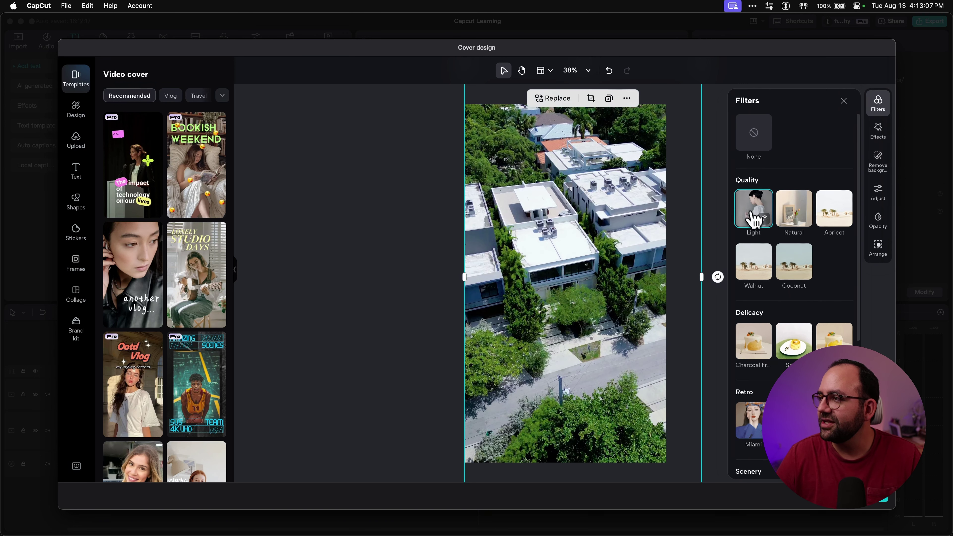
click(751, 261)
click(788, 231)
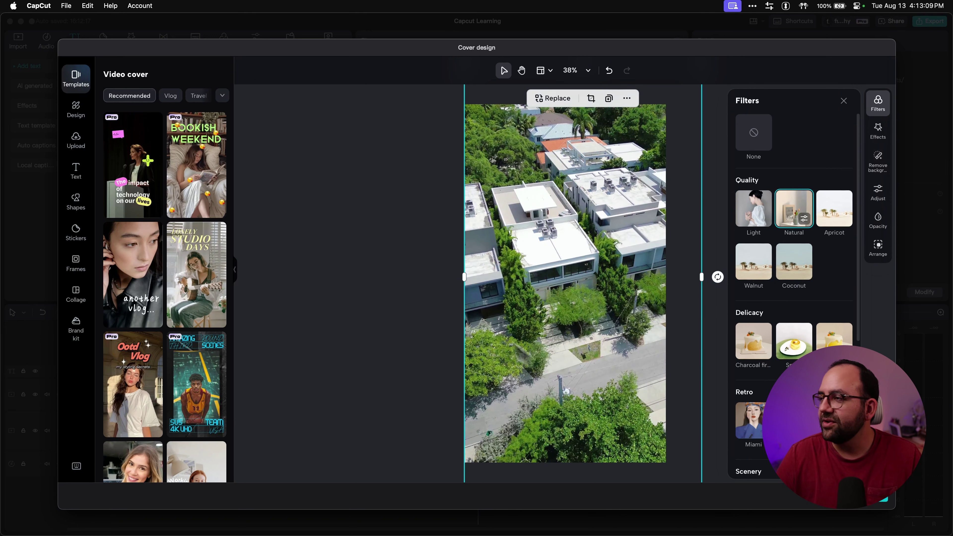
click(875, 504)
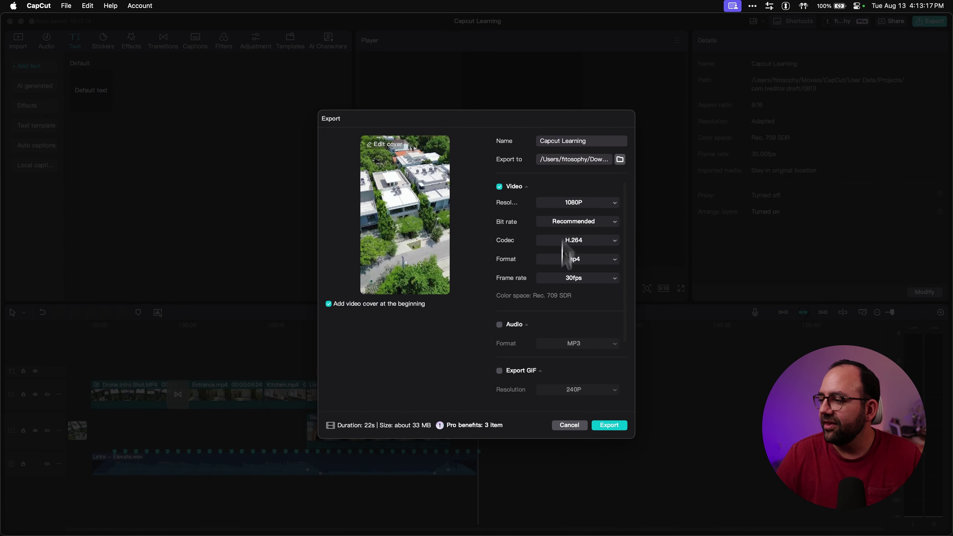
- Export the video as a 1080P H.264 mp4 at 30fps with its cover, and open the output folder
click(609, 425)
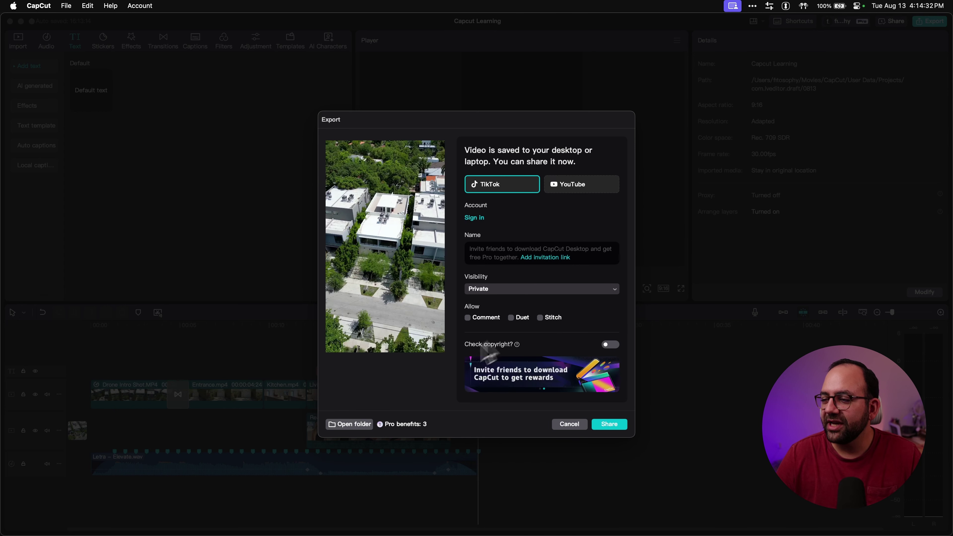
click(349, 424)
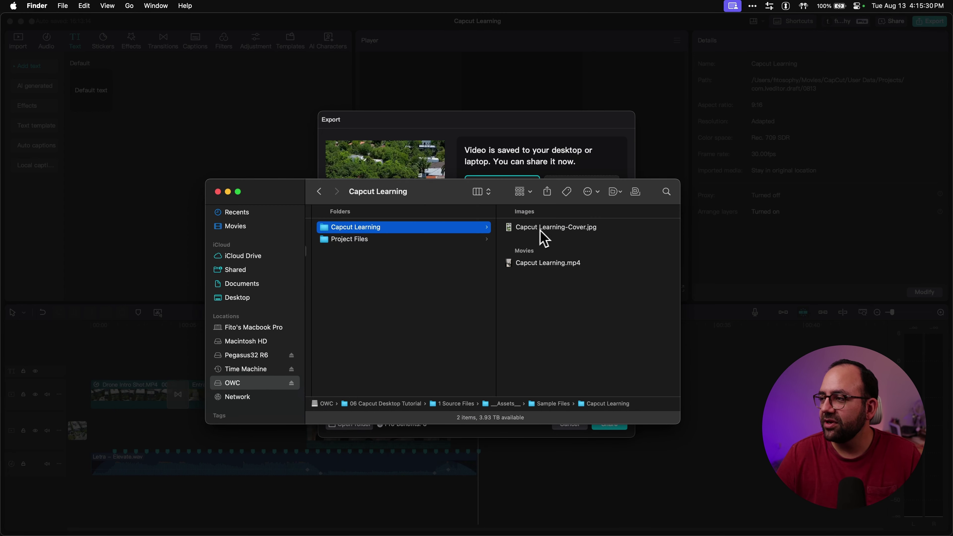
- Preview Capcut Learning-Cover.jpg, then play Capcut Learning.mp4 from its beginning to check the exported files
click(544, 236)
key(space)
key(space)
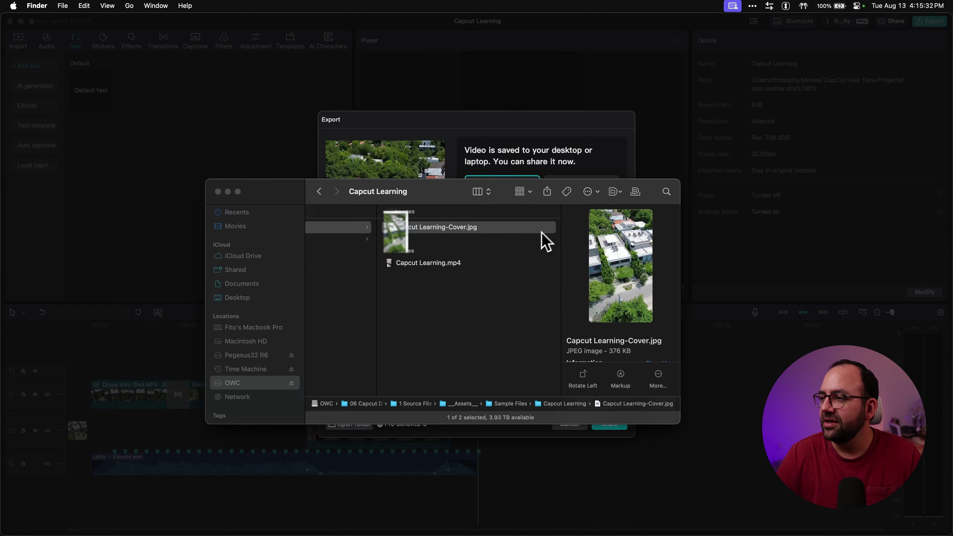
click(450, 265)
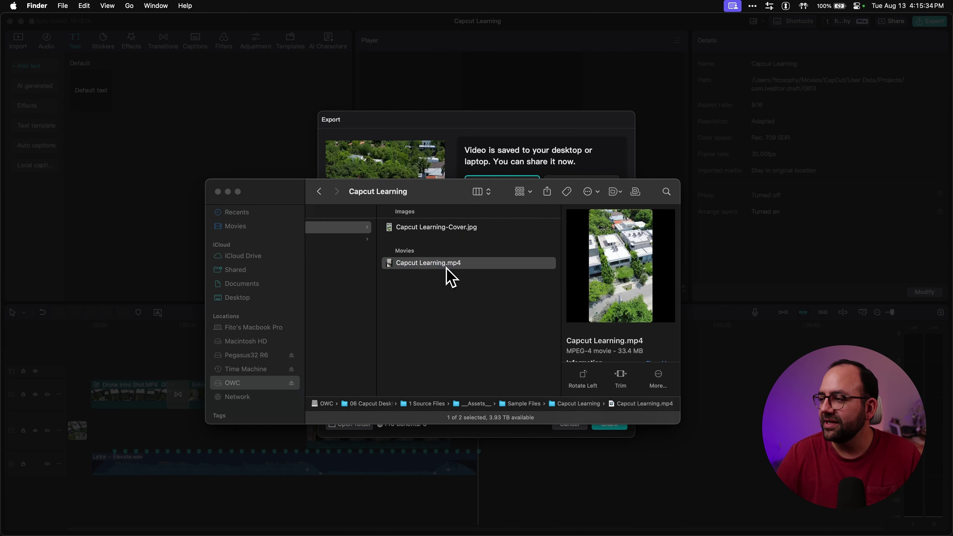
key(space)
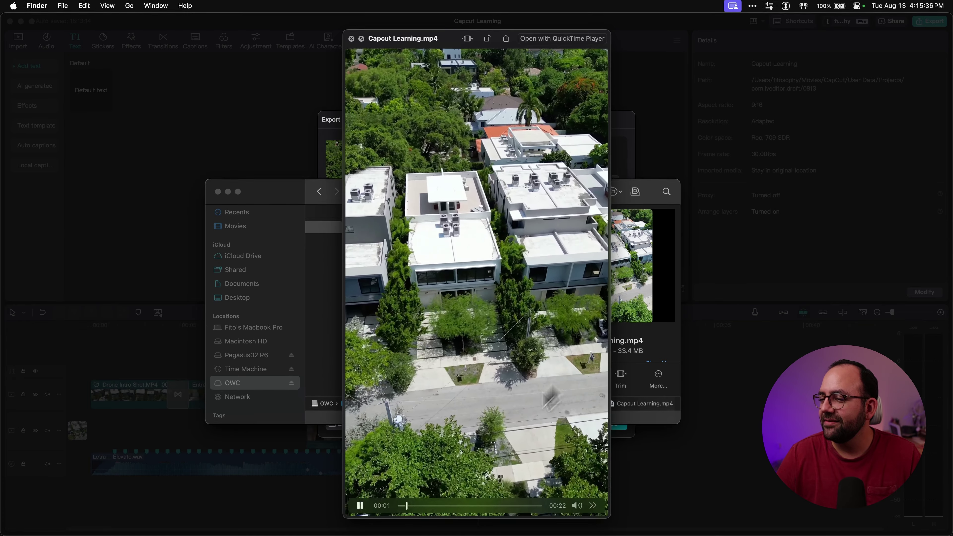
click(398, 505)
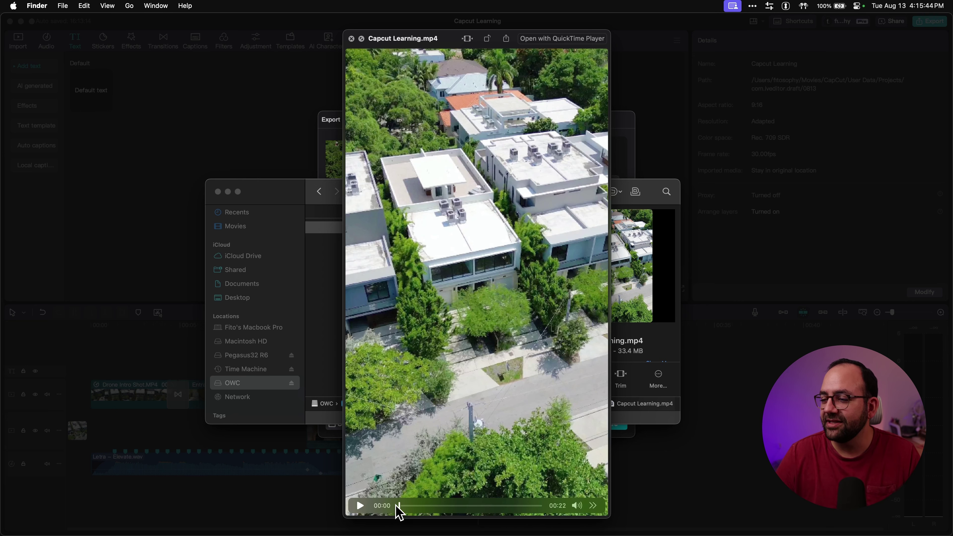
key(space)
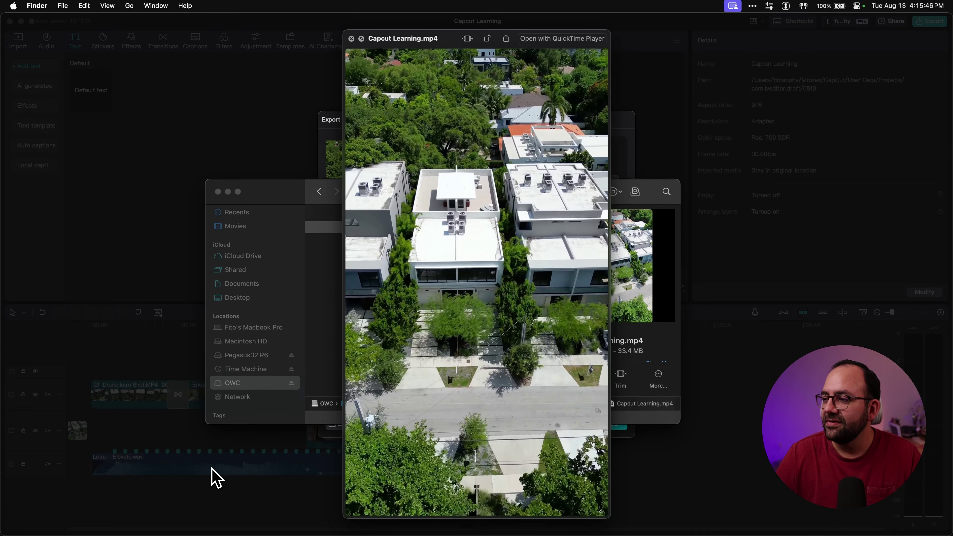